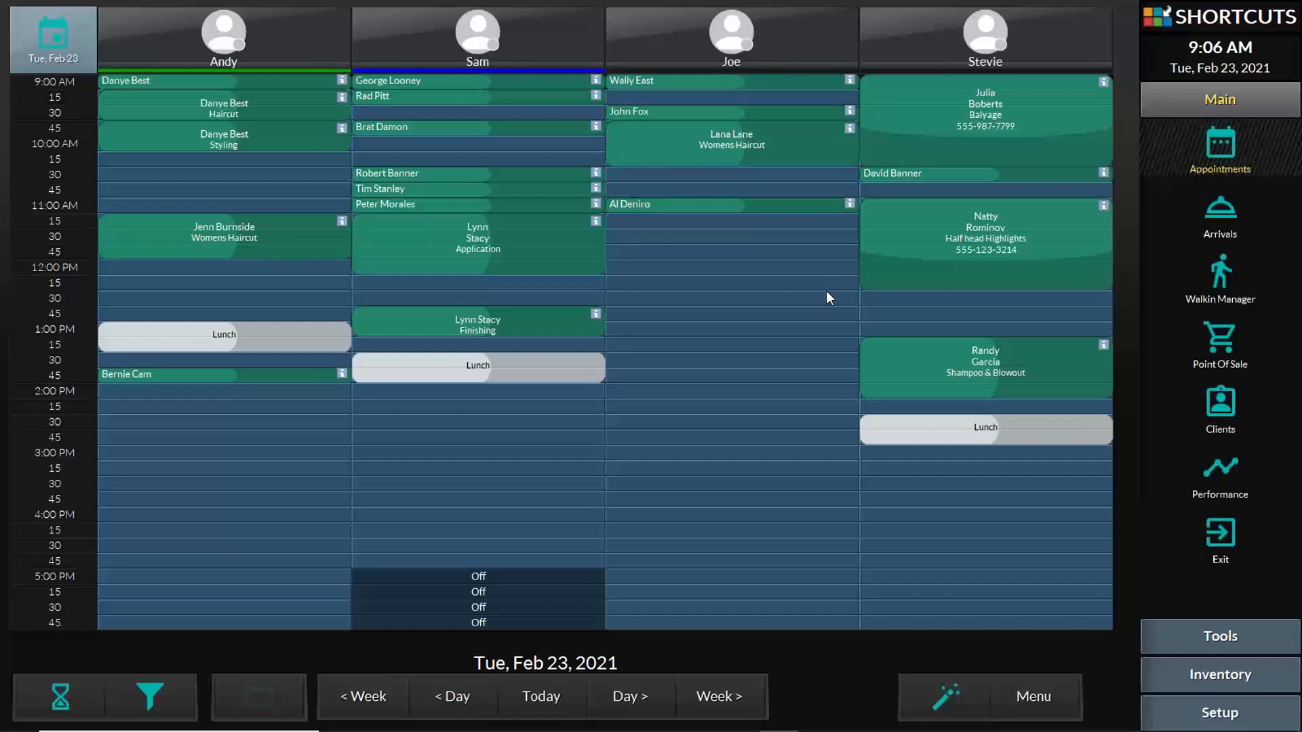
# Step: Review the business details, industry and opening hours in the Business Setup configuration, and close the setup
pyautogui.click(1219, 713)
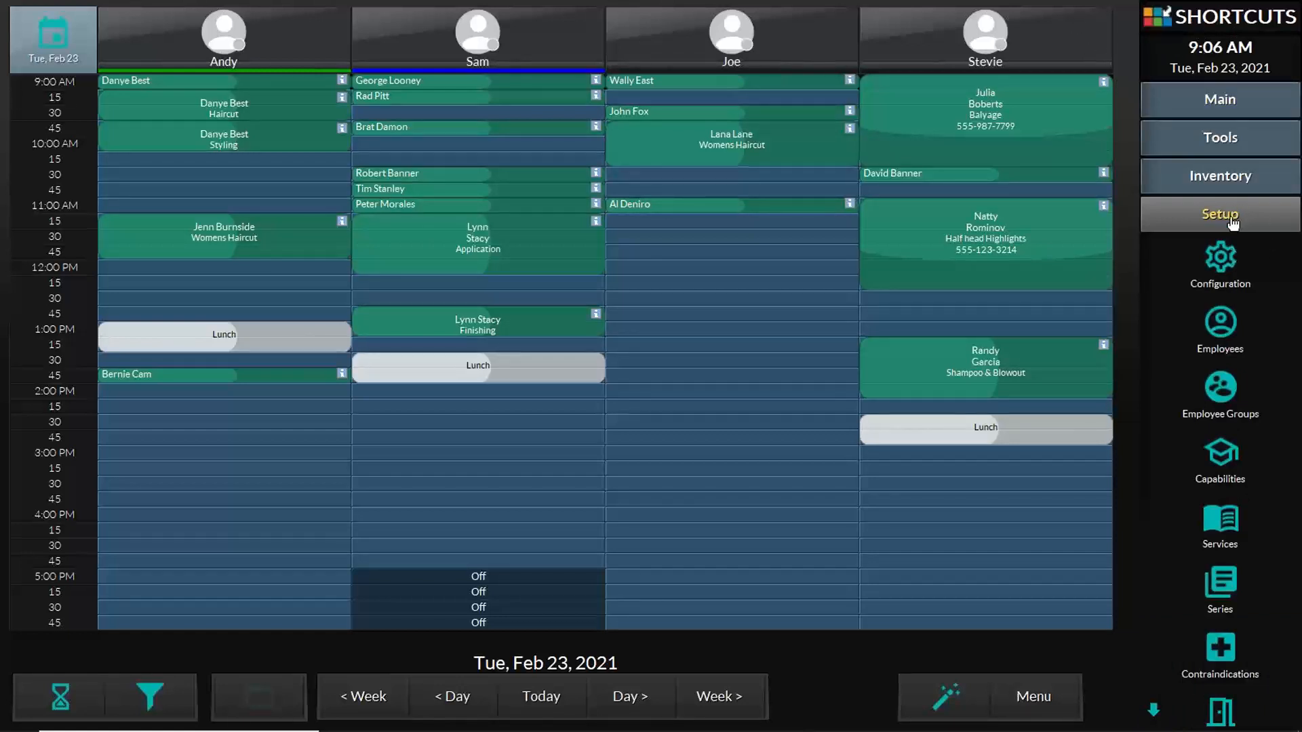
pyautogui.click(1230, 254)
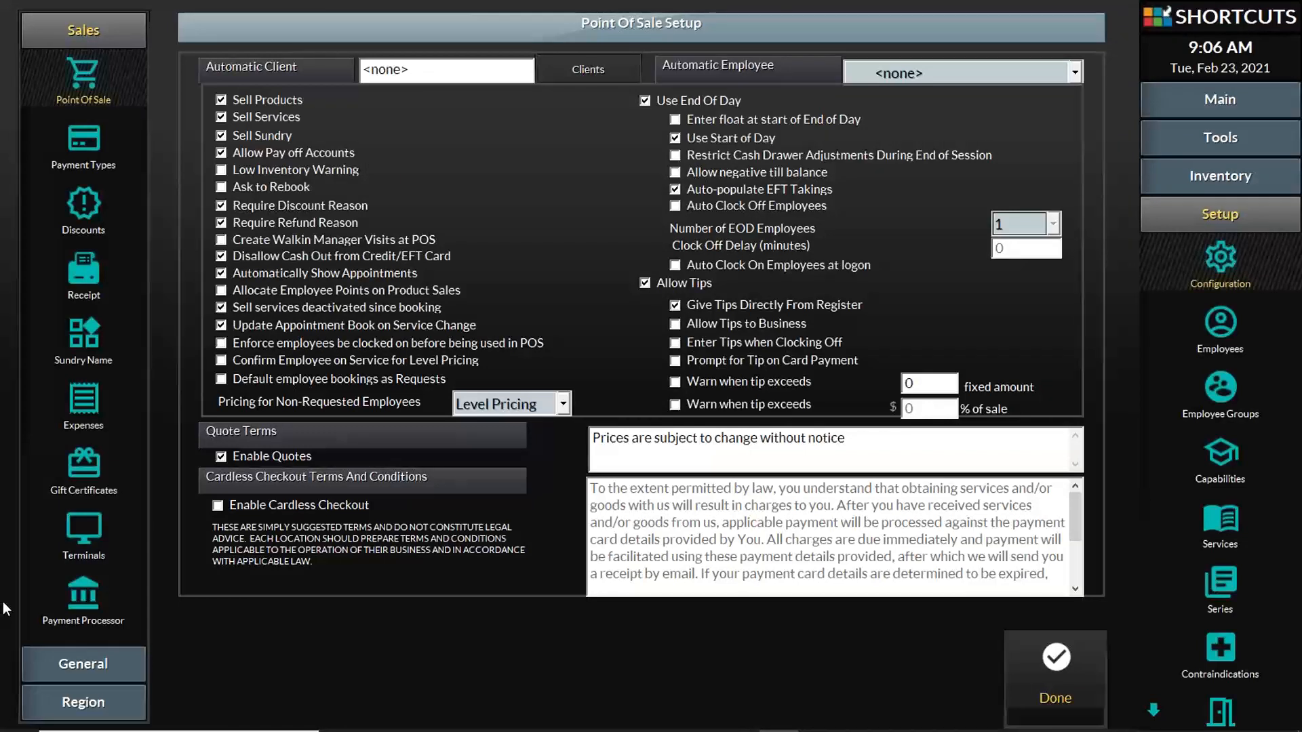
pyautogui.click(68, 665)
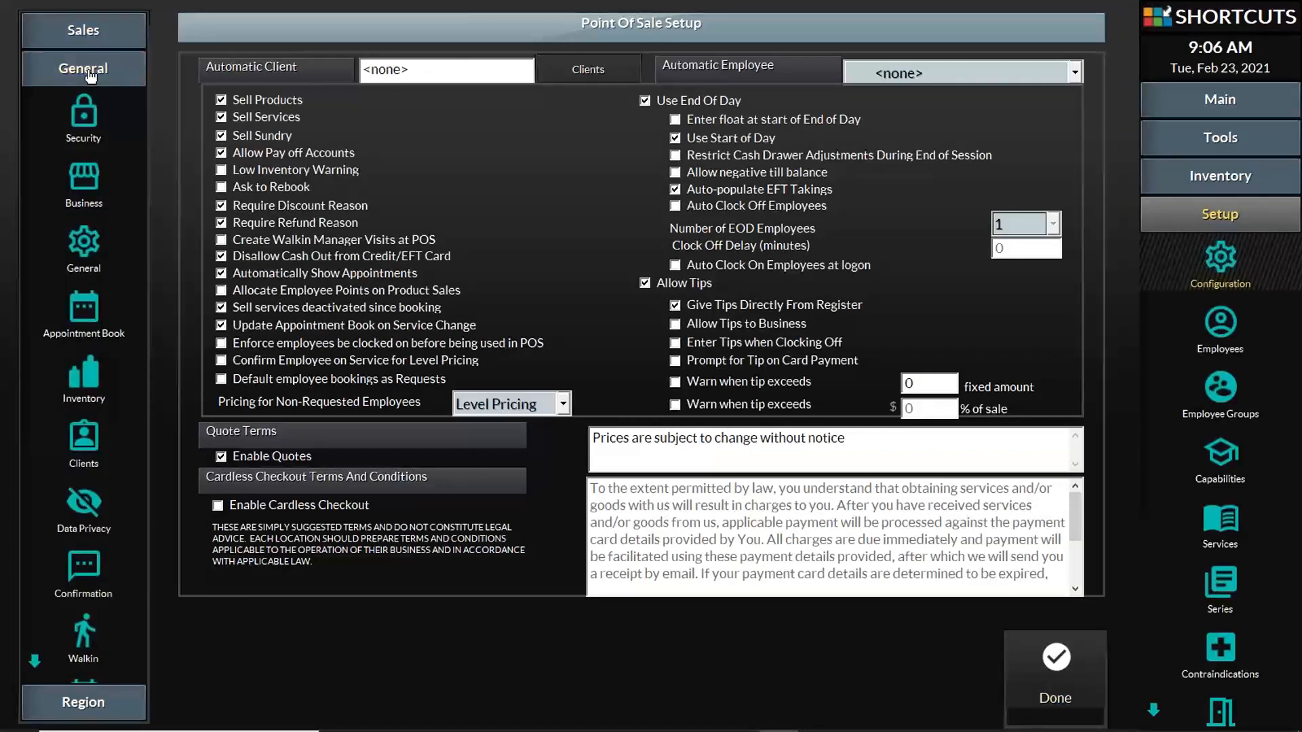
pyautogui.click(83, 177)
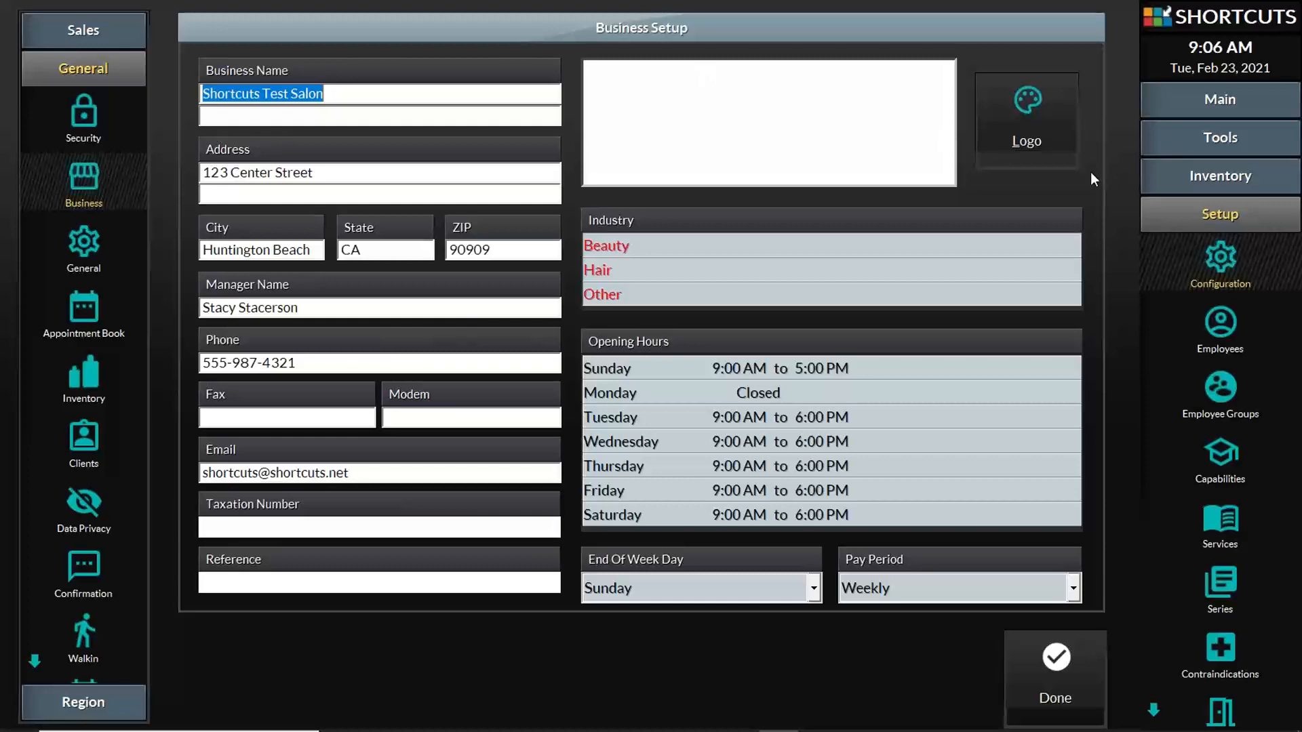
pyautogui.click(1044, 665)
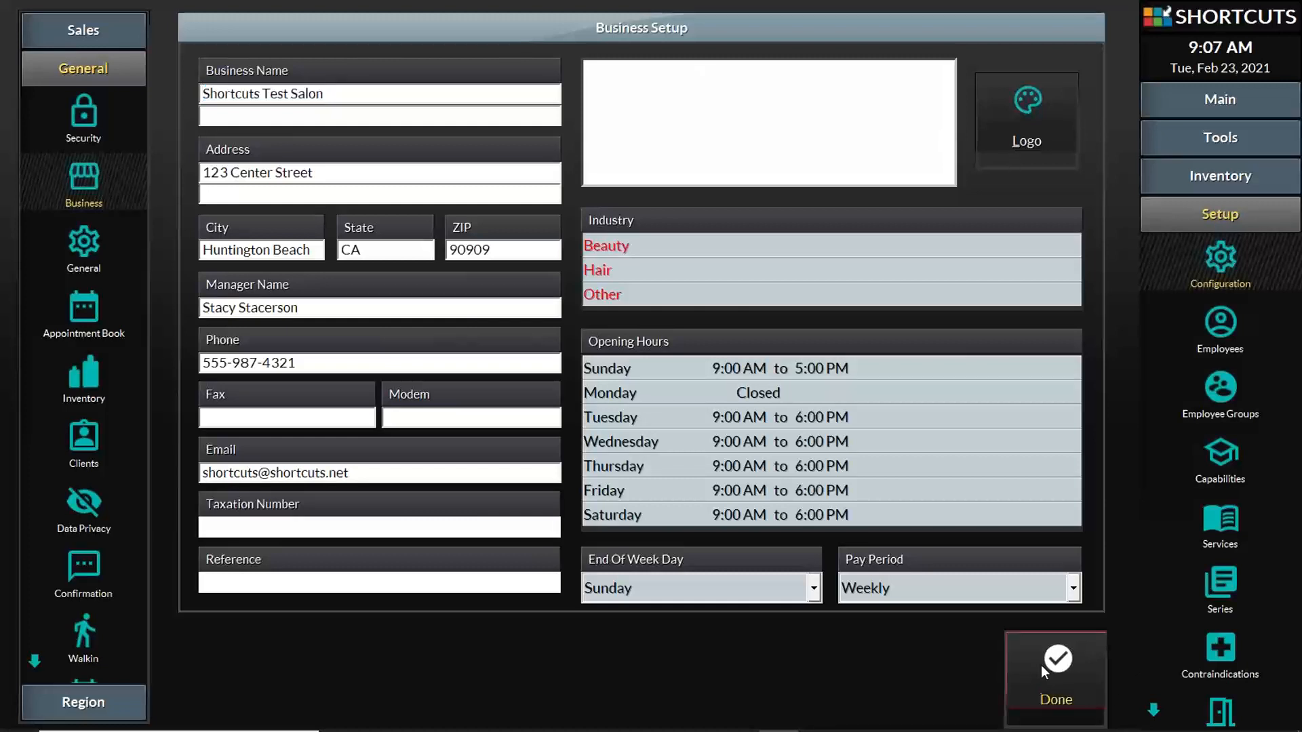
pyautogui.click(899, 379)
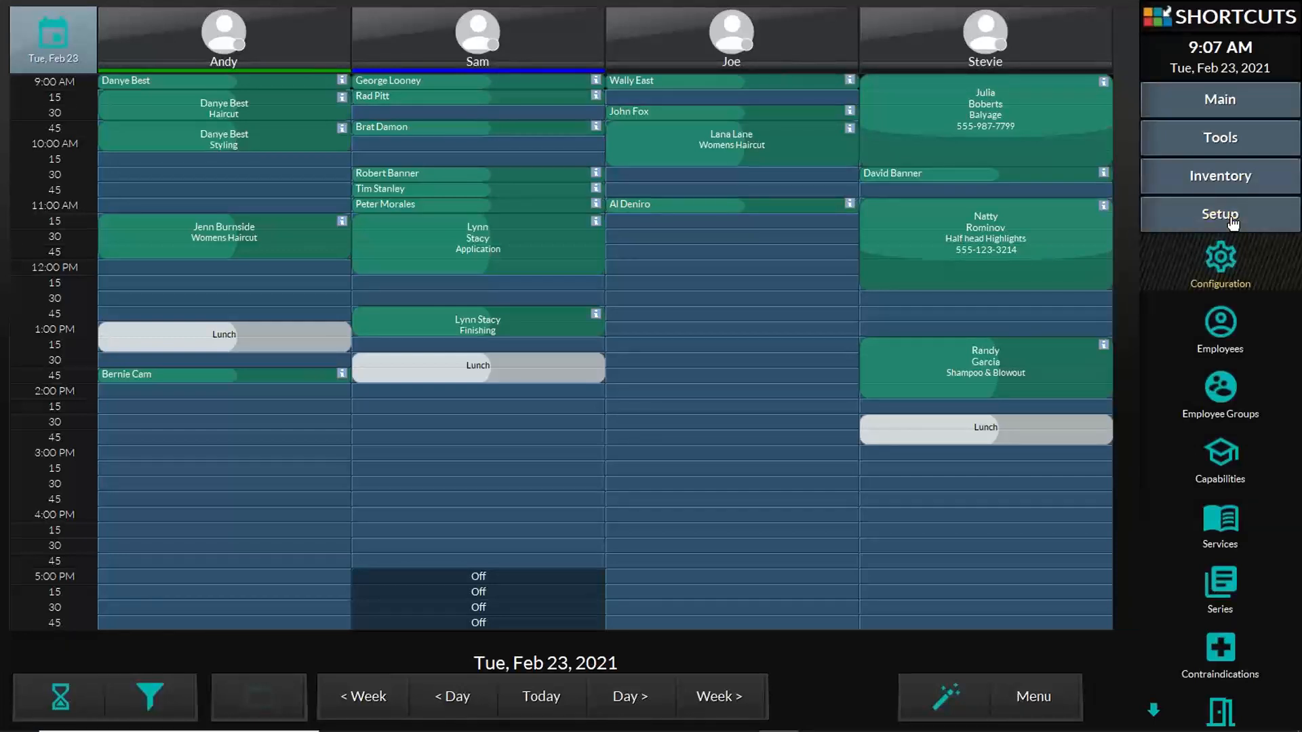
# Step: Open the services list and expand the Styling, Nail Services, Massage, Haircuts and Color categories
pyautogui.click(1221, 522)
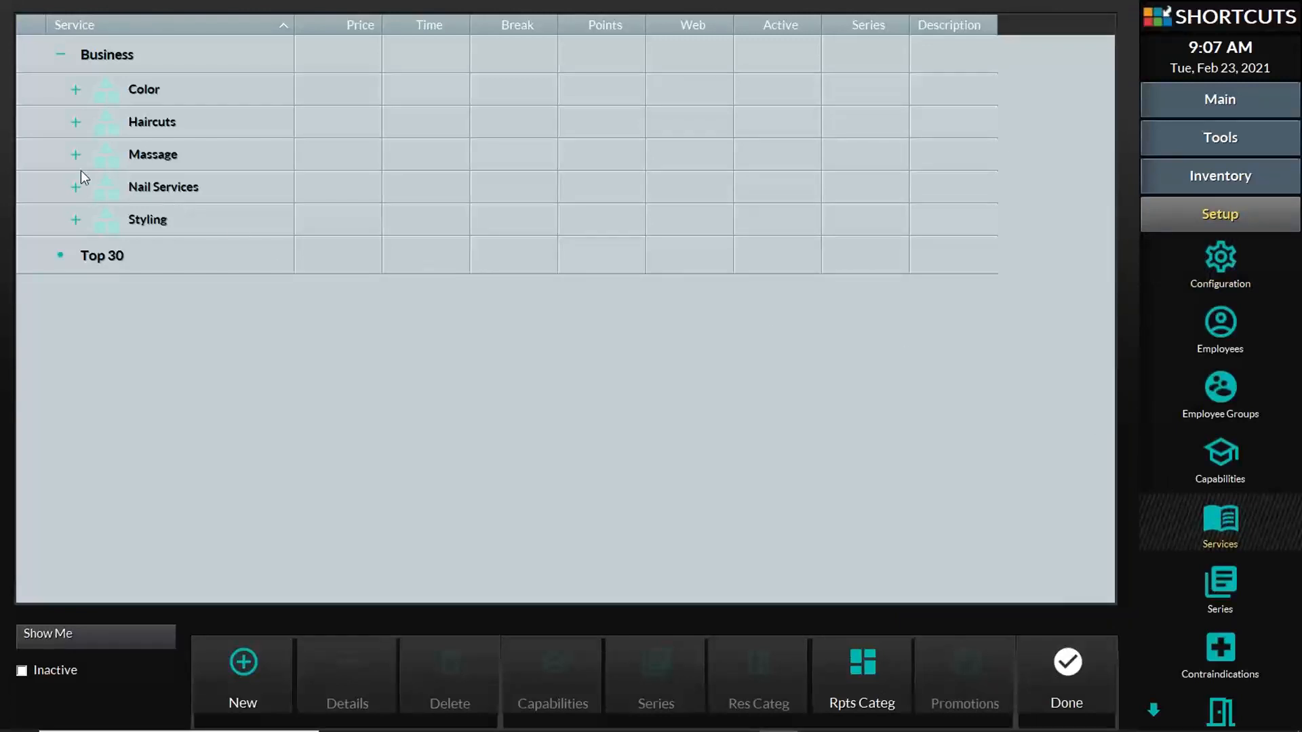
pyautogui.click(76, 219)
pyautogui.click(75, 187)
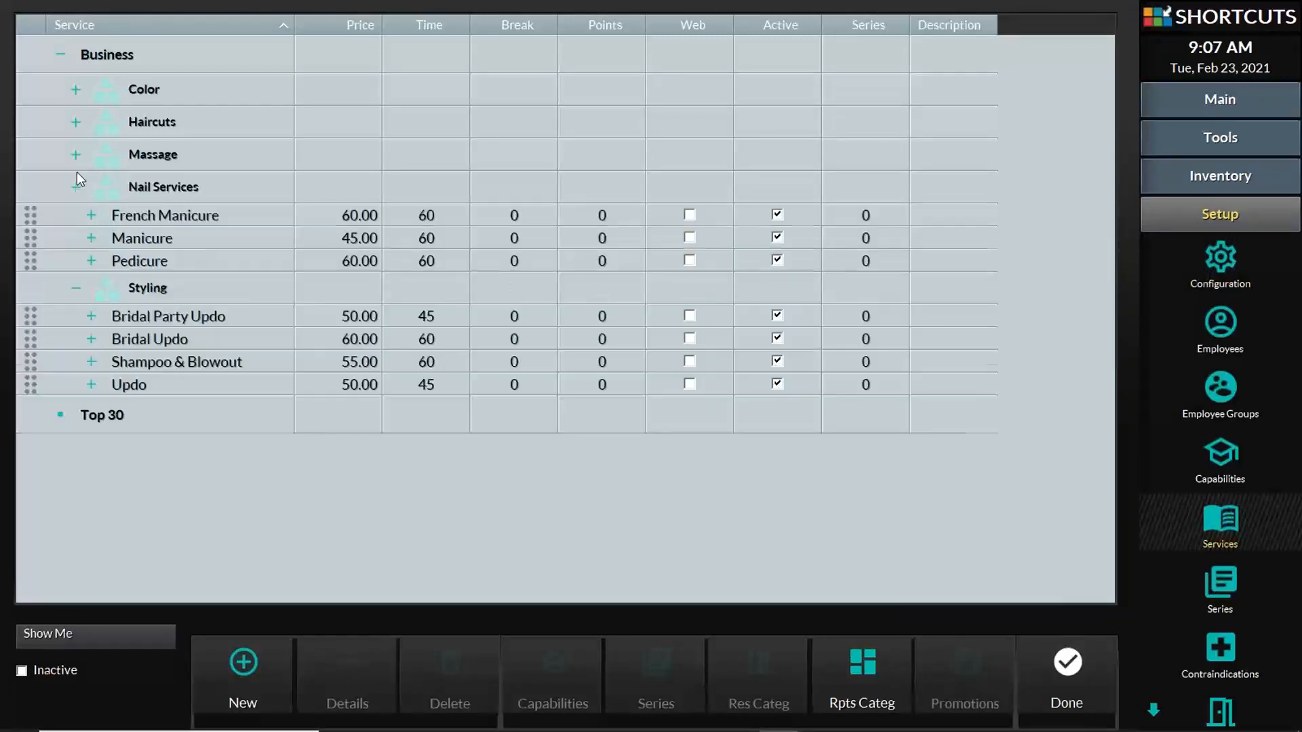
pyautogui.click(76, 155)
pyautogui.click(76, 123)
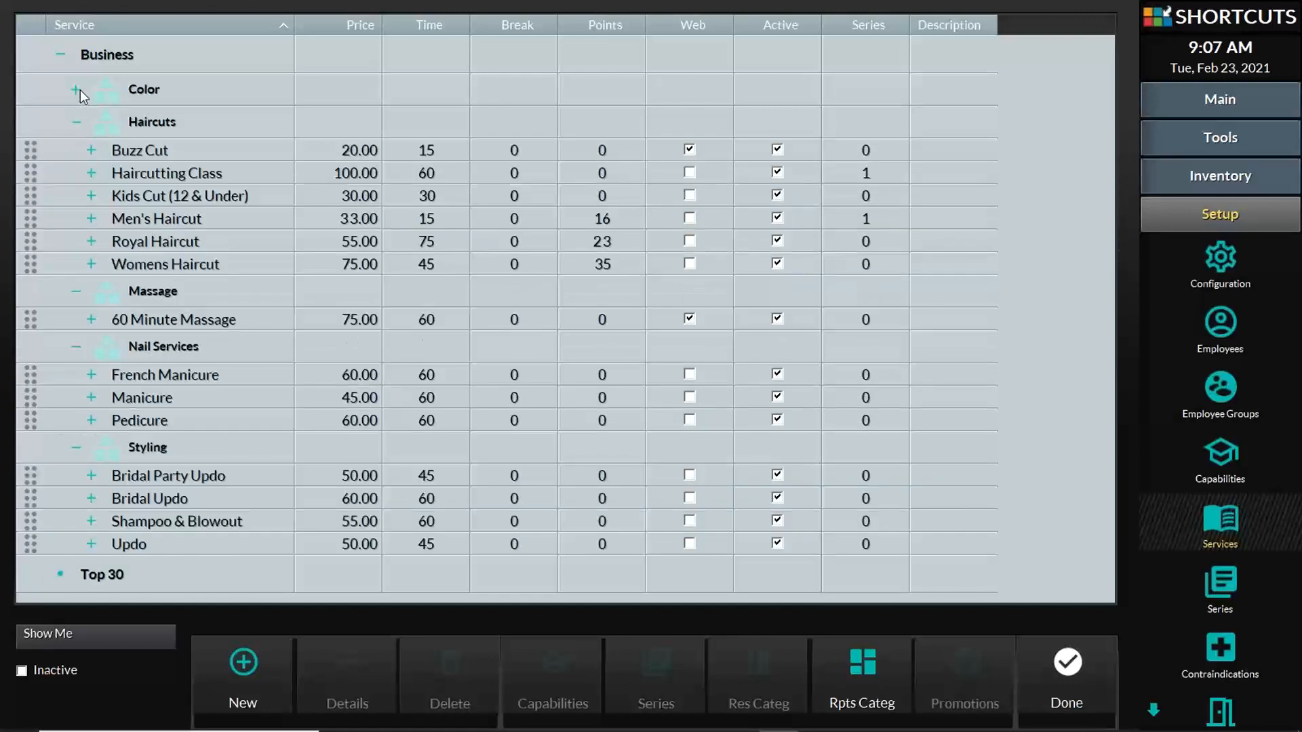
pyautogui.click(76, 89)
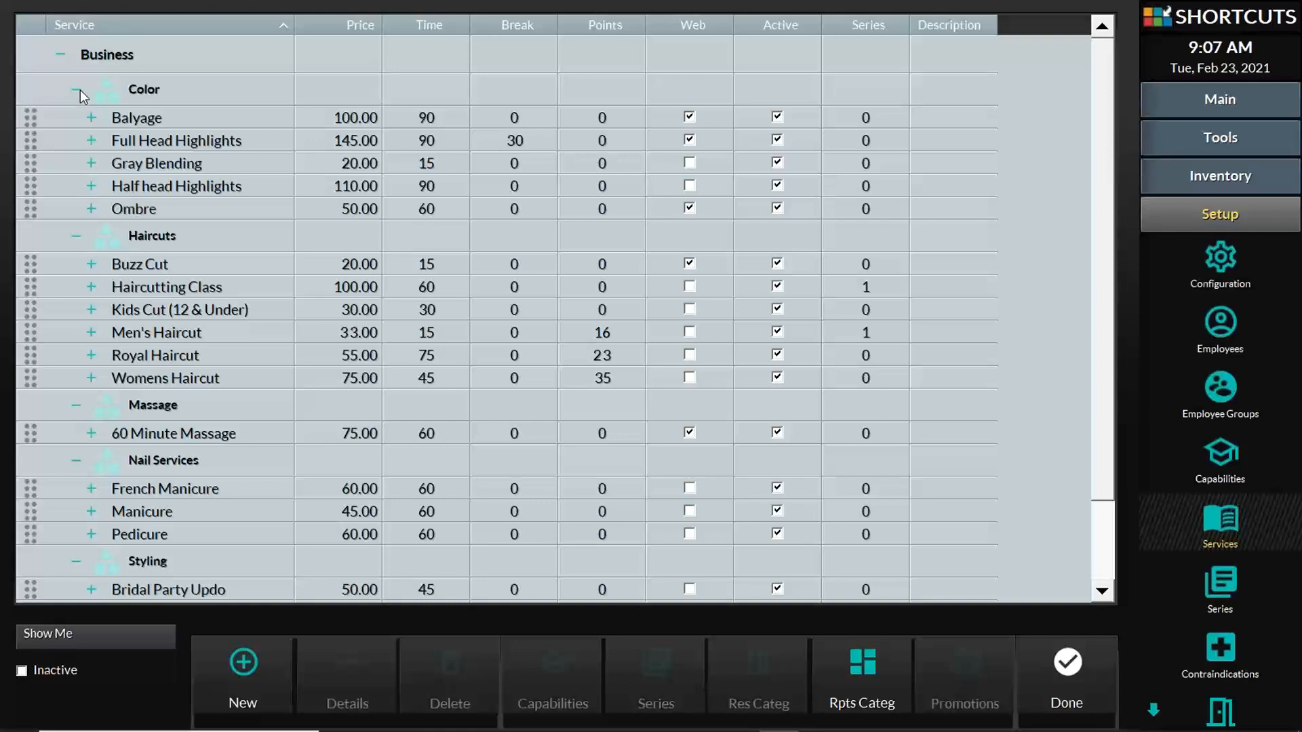
# Step: Try switching web availability on and off for Gray Blending, Half head Highlights and Full Head Highlights
pyautogui.click(692, 163)
pyautogui.click(691, 186)
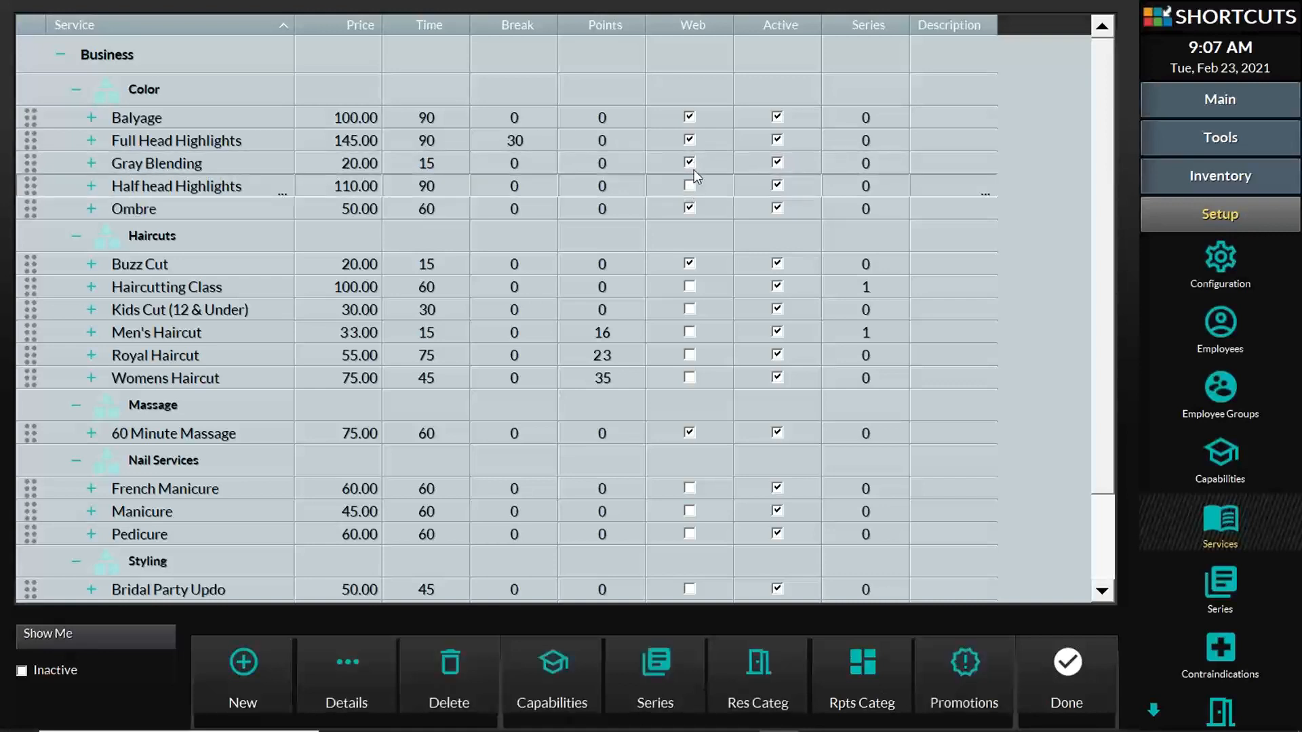
pyautogui.click(692, 163)
pyautogui.click(687, 140)
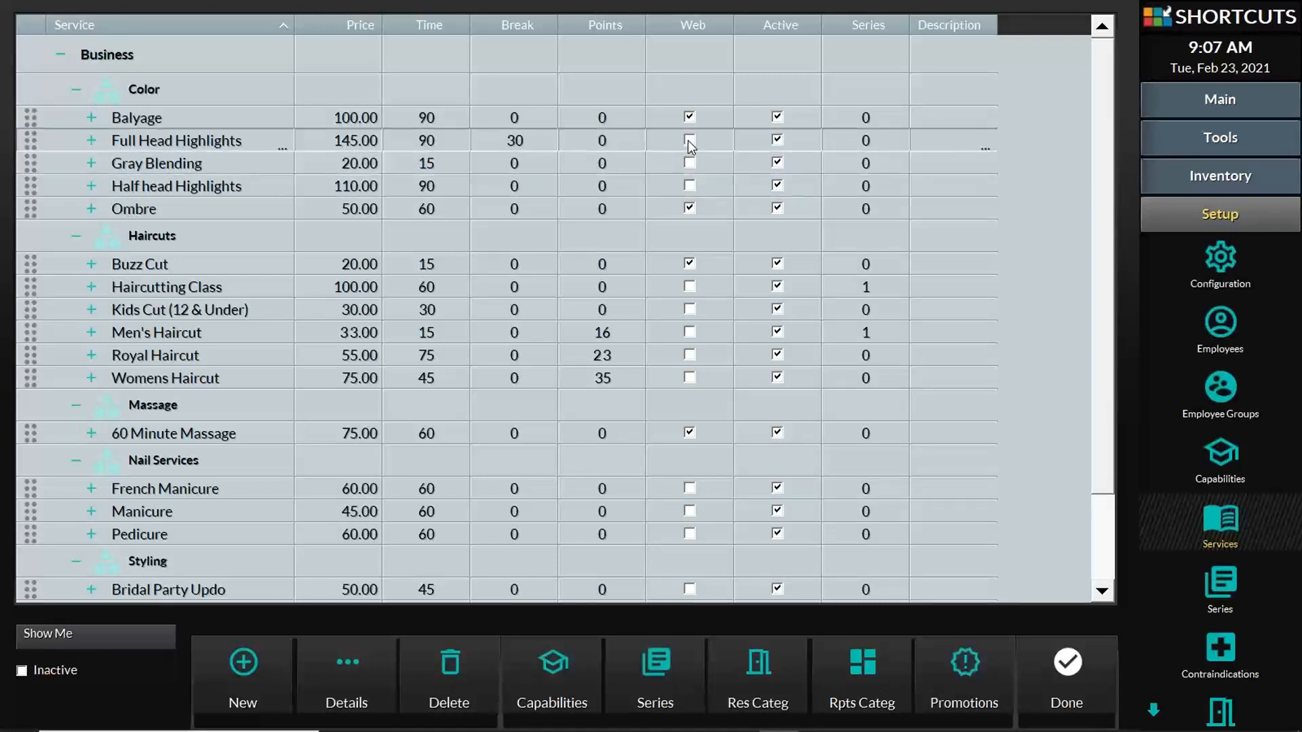
pyautogui.click(687, 140)
pyautogui.click(690, 163)
pyautogui.click(693, 186)
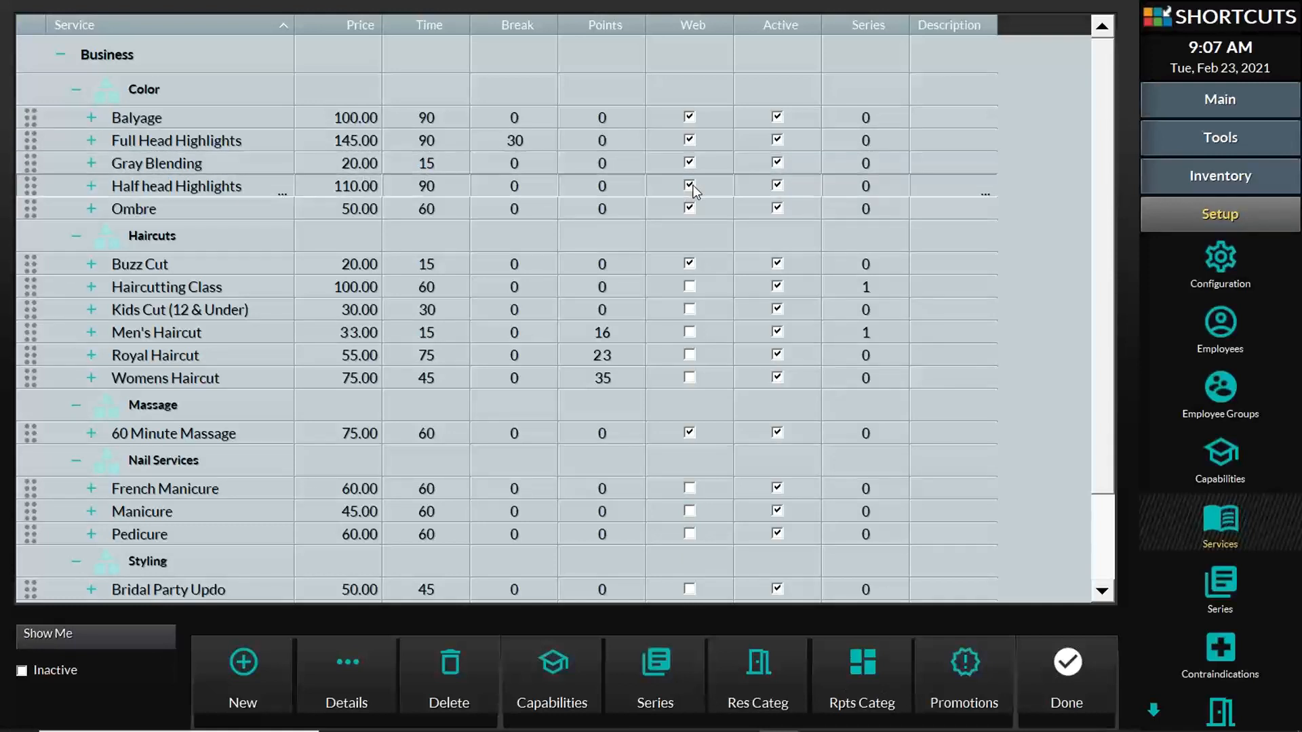
pyautogui.click(693, 186)
pyautogui.click(688, 161)
pyautogui.click(688, 141)
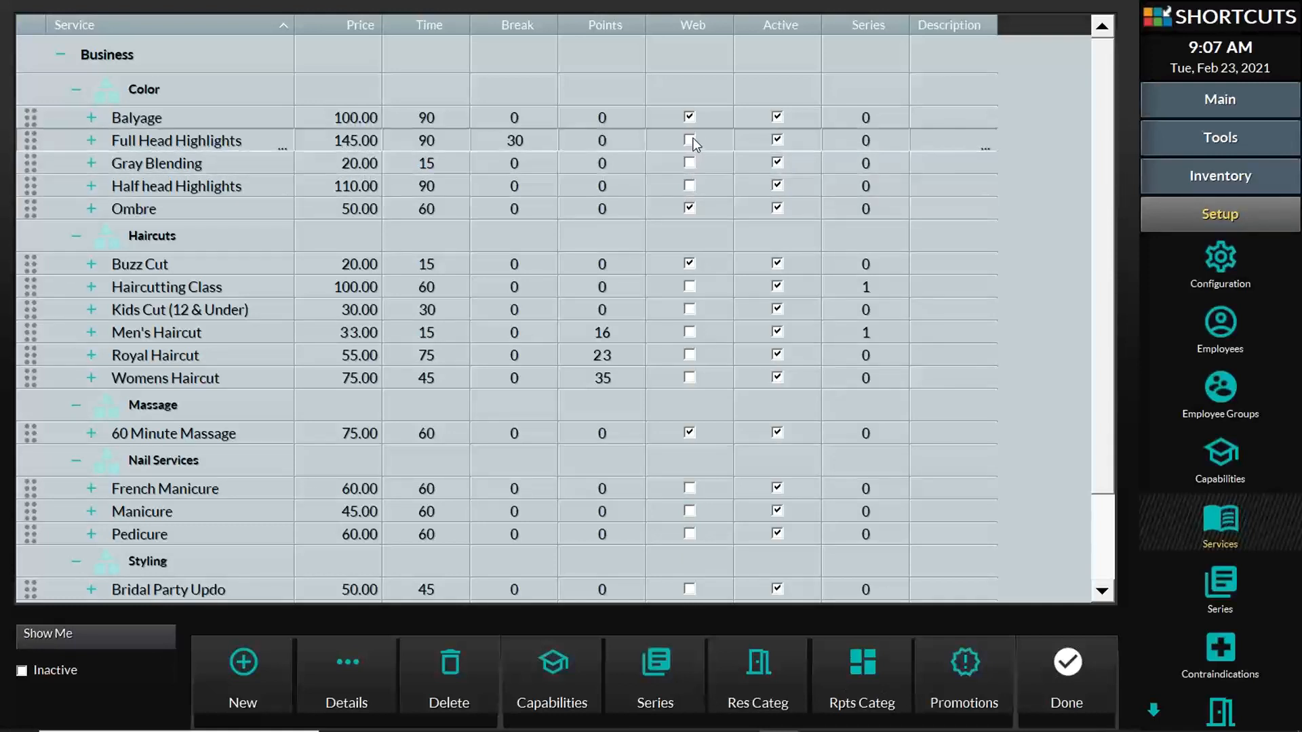
# Step: Make the Full Head Highlights and Gray Blending services available on the web
pyautogui.click(692, 117)
pyautogui.click(689, 140)
pyautogui.click(690, 163)
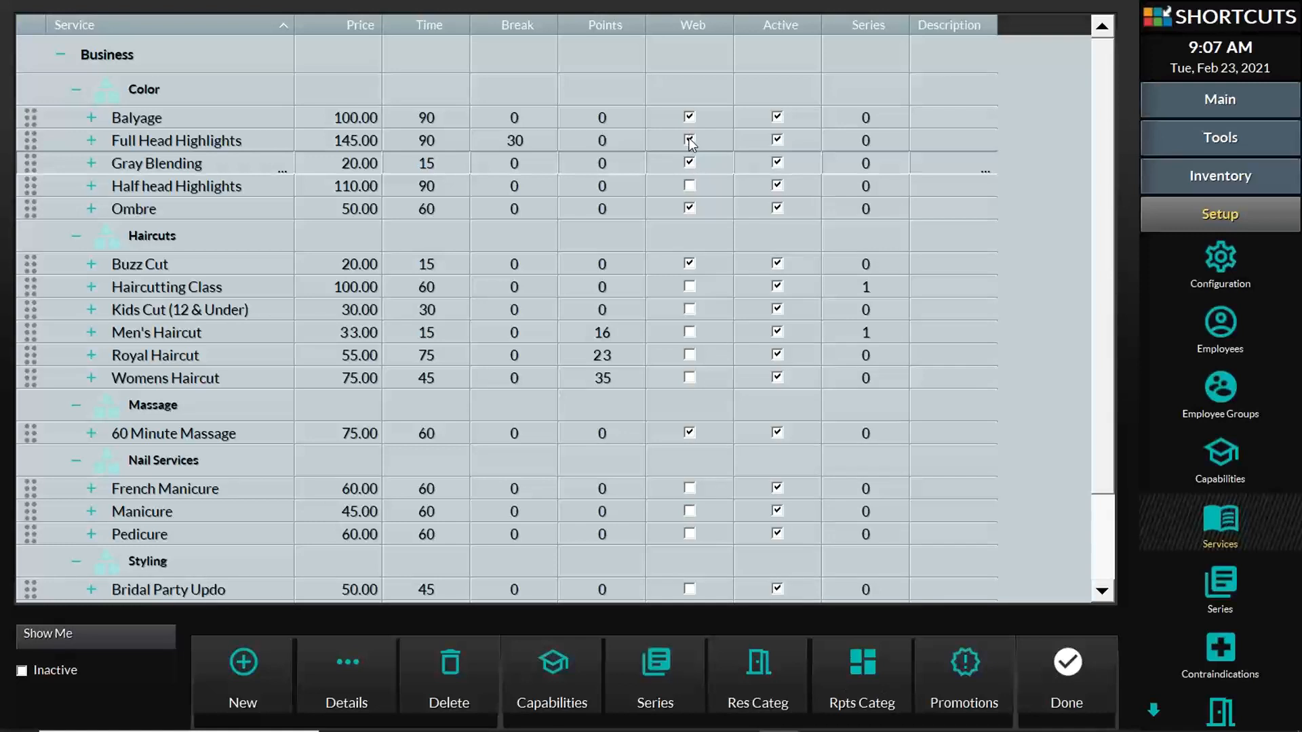
pyautogui.click(689, 141)
pyautogui.click(691, 168)
pyautogui.click(692, 143)
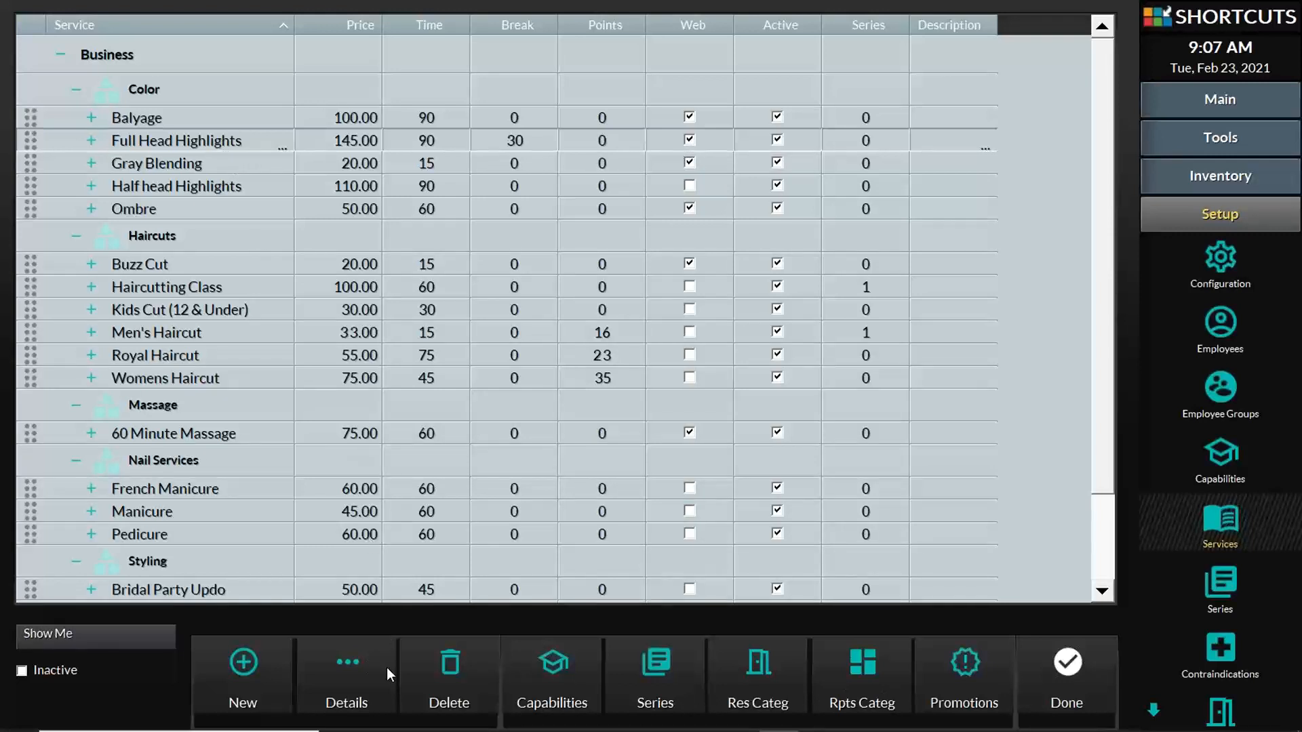
# Step: Try switching "Can be booked via web" off and on in the Full Head Highlights service details, and accept the details
pyautogui.click(362, 656)
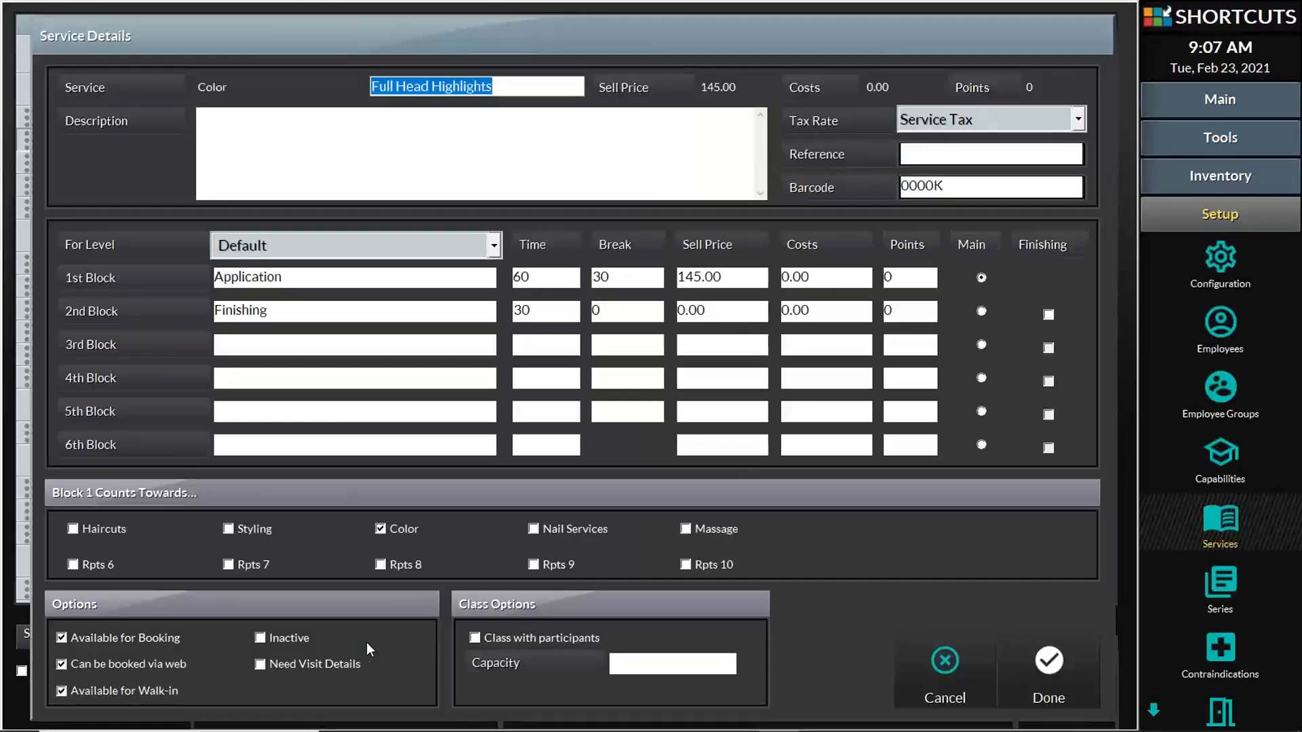
pyautogui.click(64, 663)
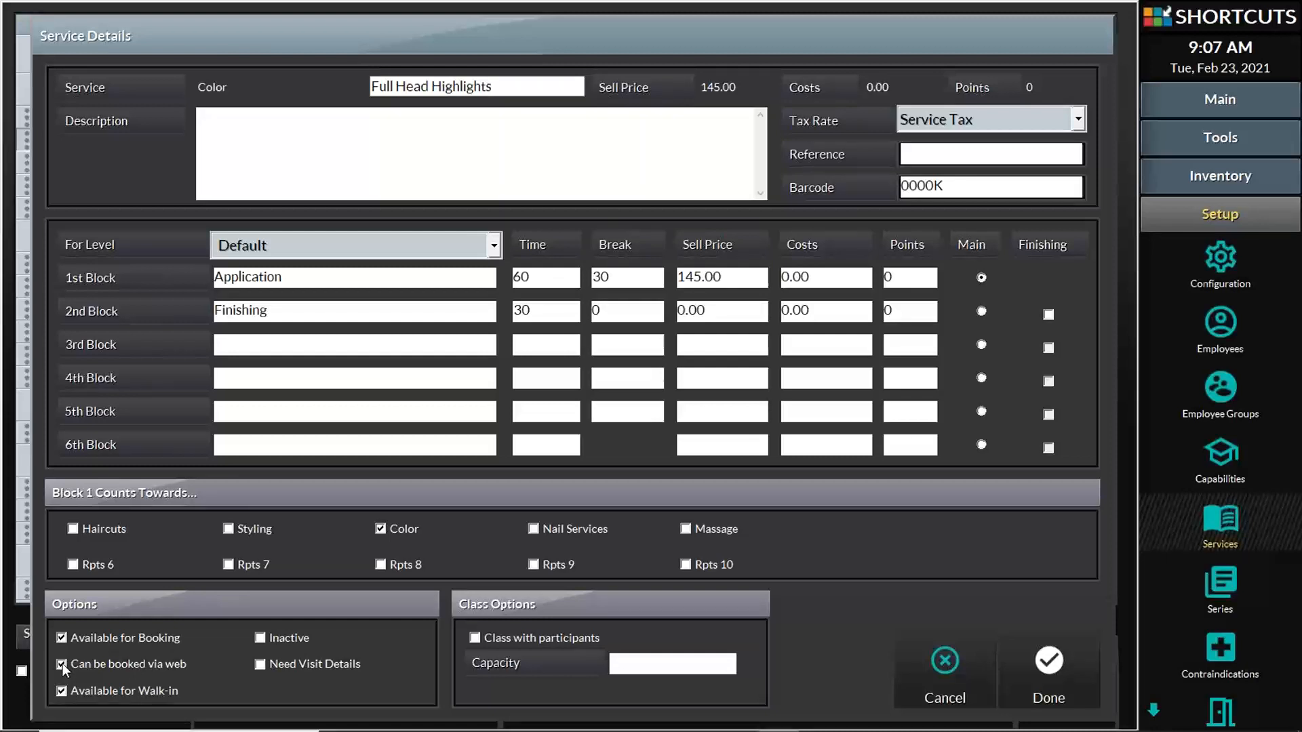
pyautogui.click(63, 664)
pyautogui.click(1051, 664)
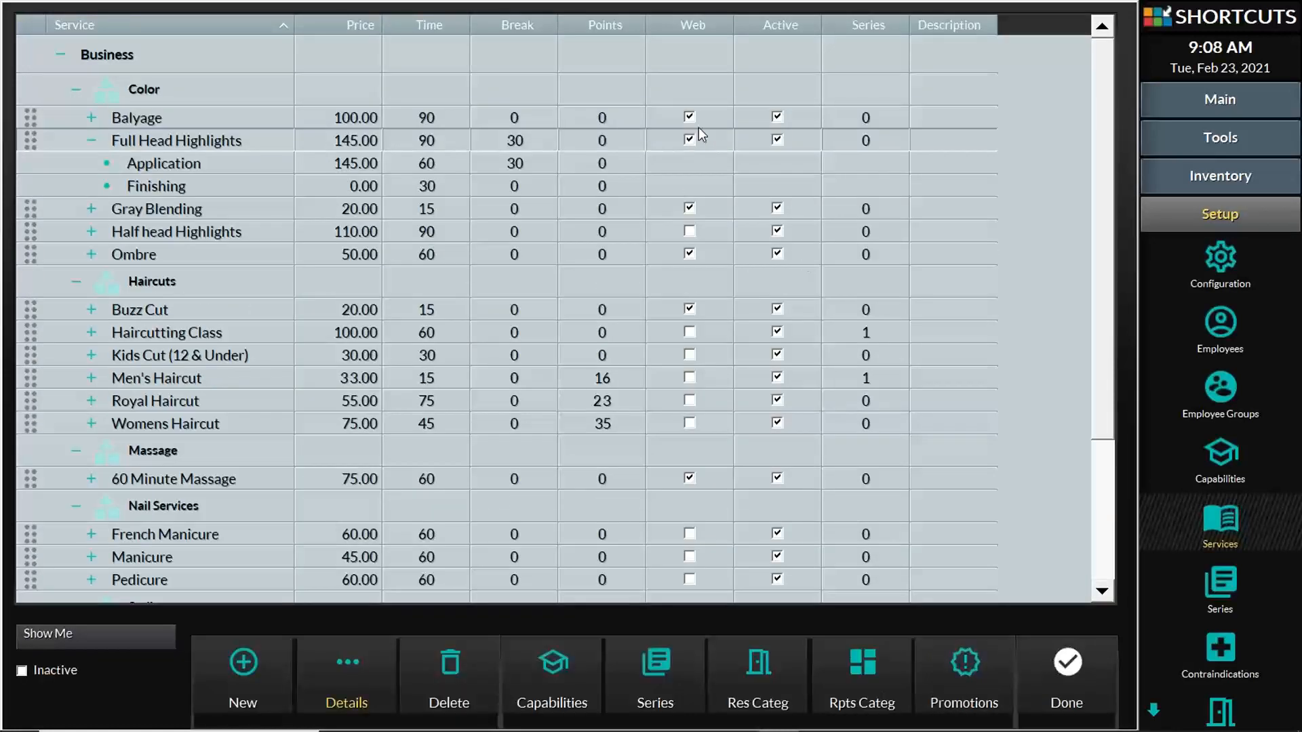
# Step: Select the Full Head Highlights service name in the services list, and close the list
pyautogui.click(690, 232)
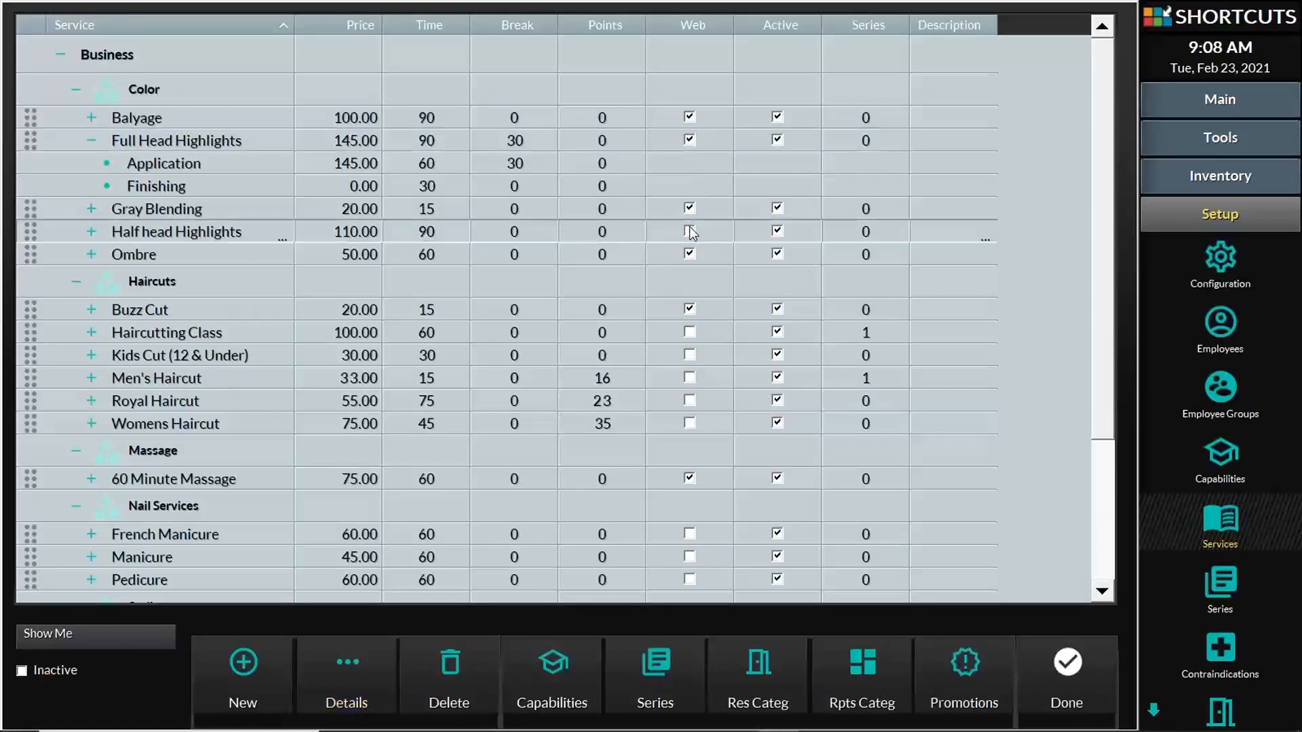
pyautogui.click(689, 140)
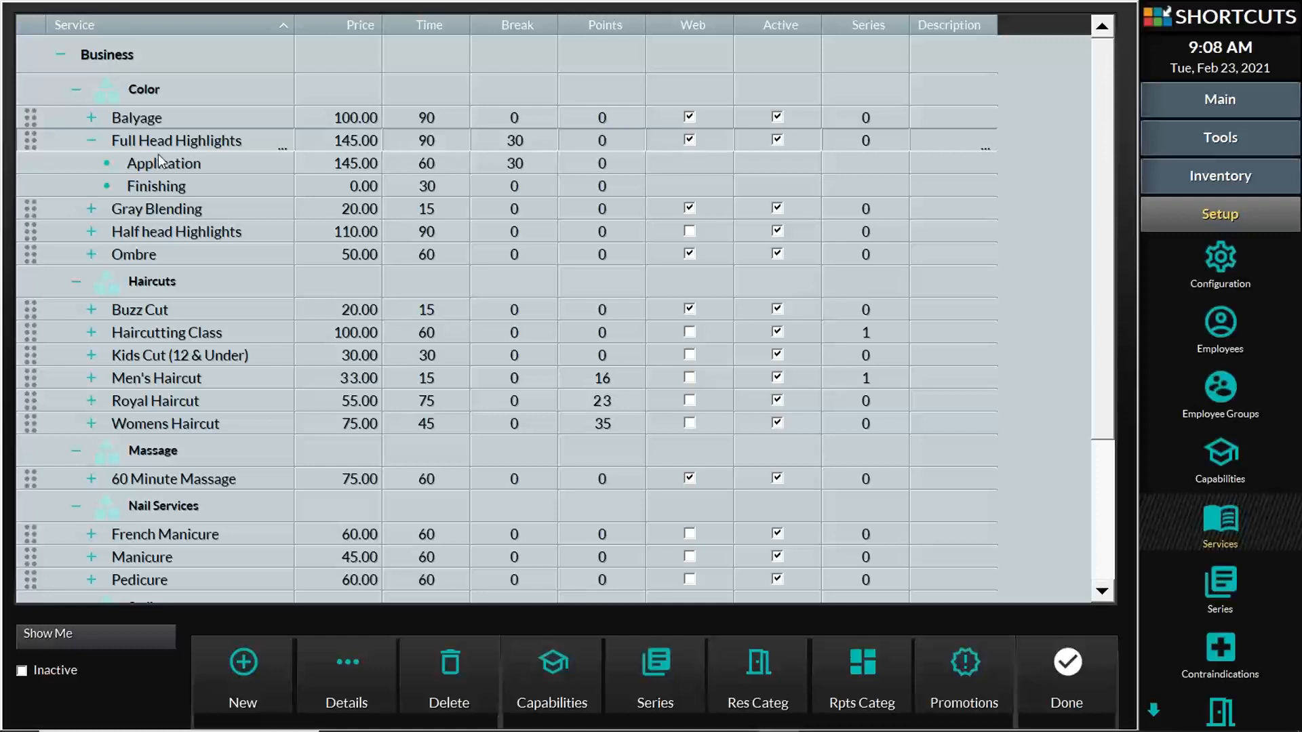
pyautogui.doubleClick(216, 142)
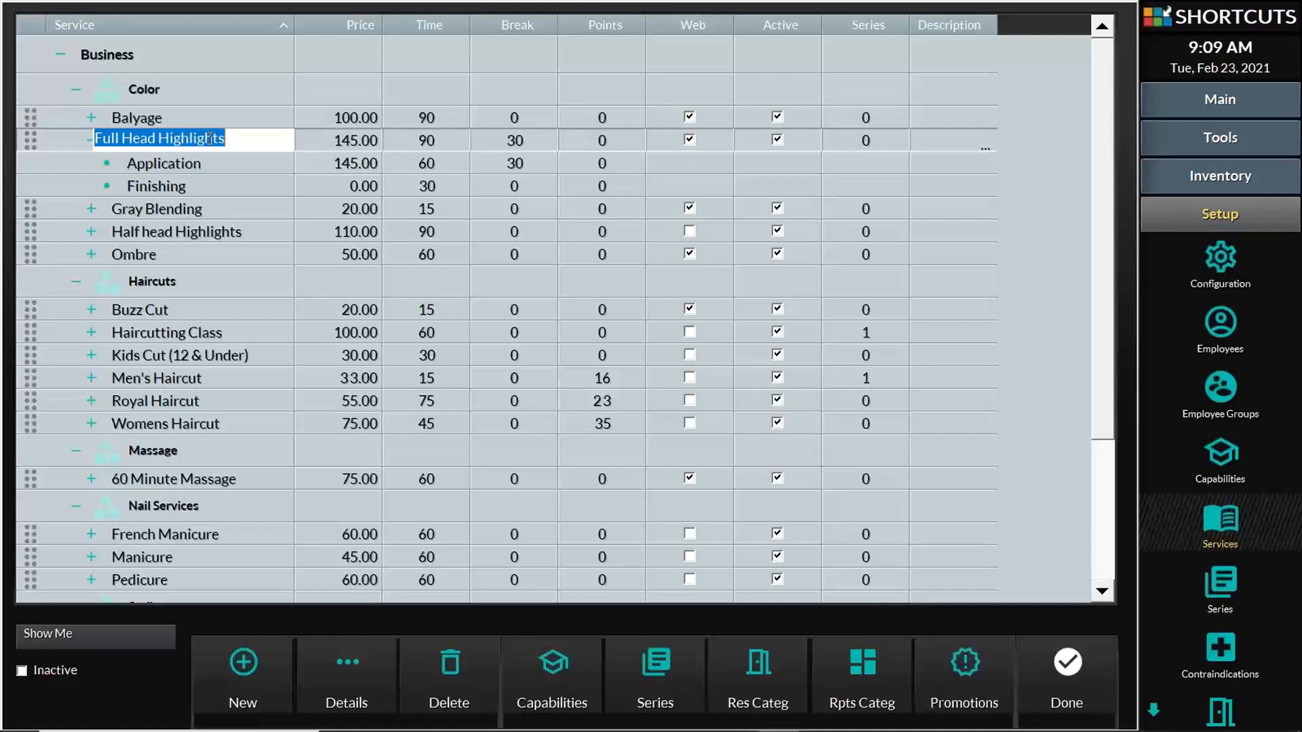
pyautogui.click(1068, 663)
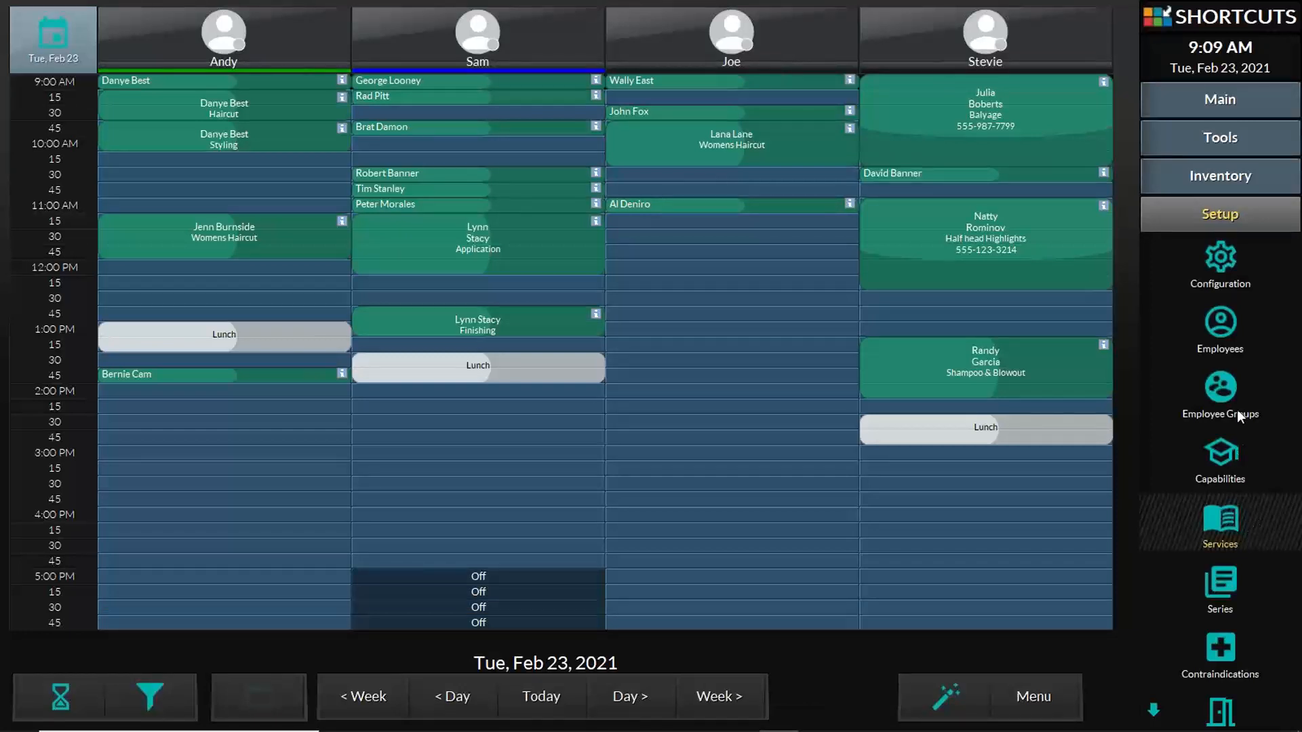
# Step: Open the employee schedule and clear the employee search so that all staff are shown
pyautogui.click(1211, 316)
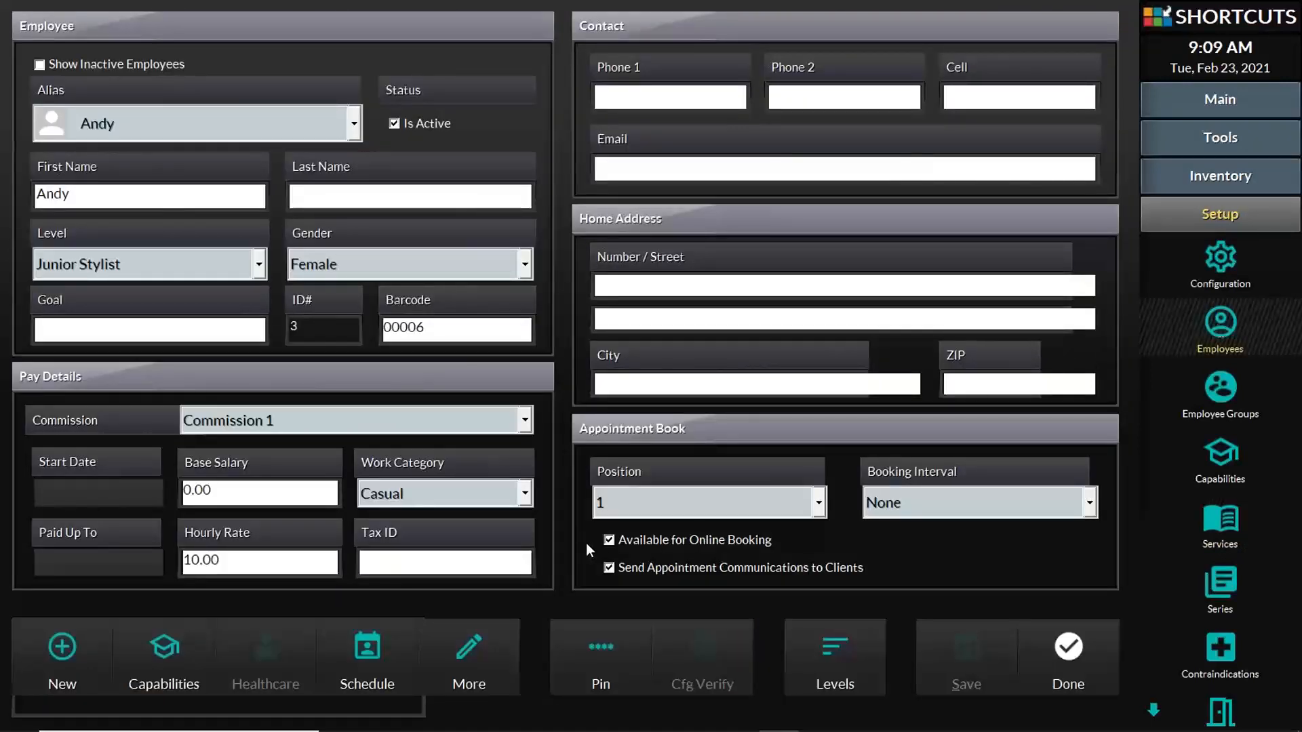
pyautogui.click(358, 663)
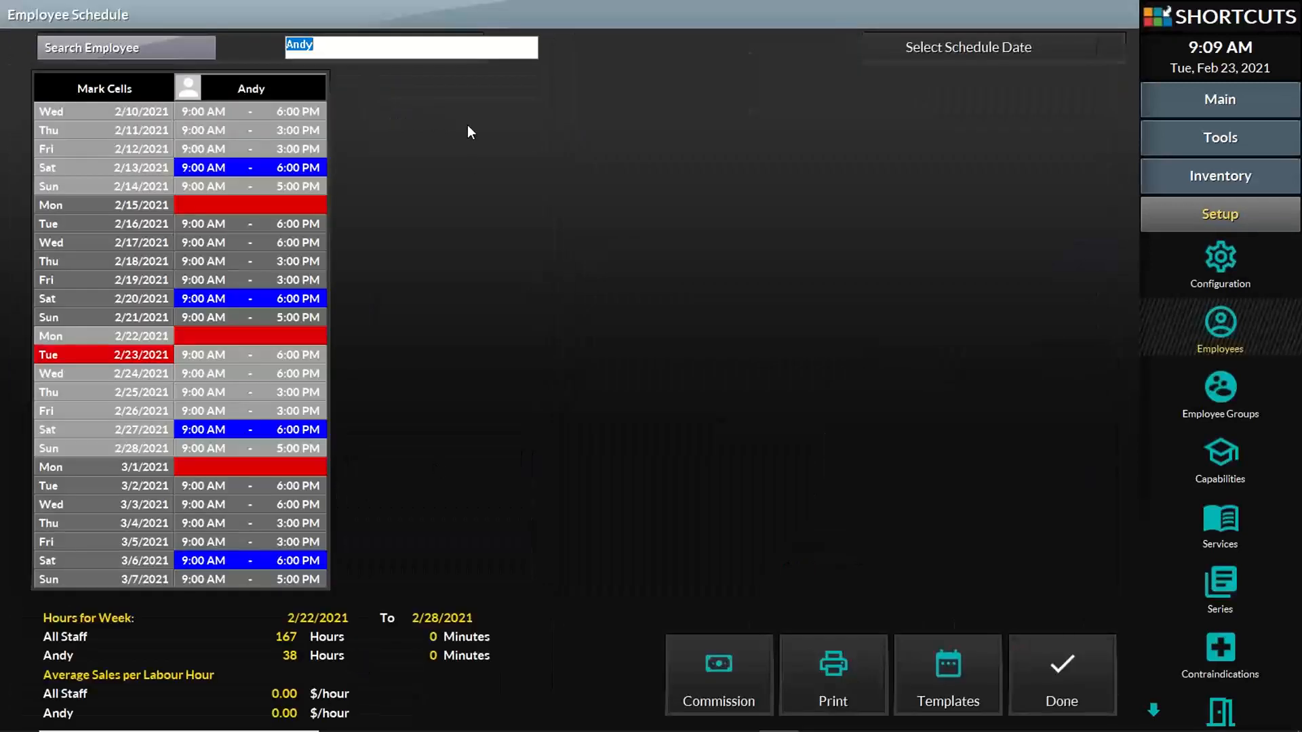
pyautogui.press('BackSpace')
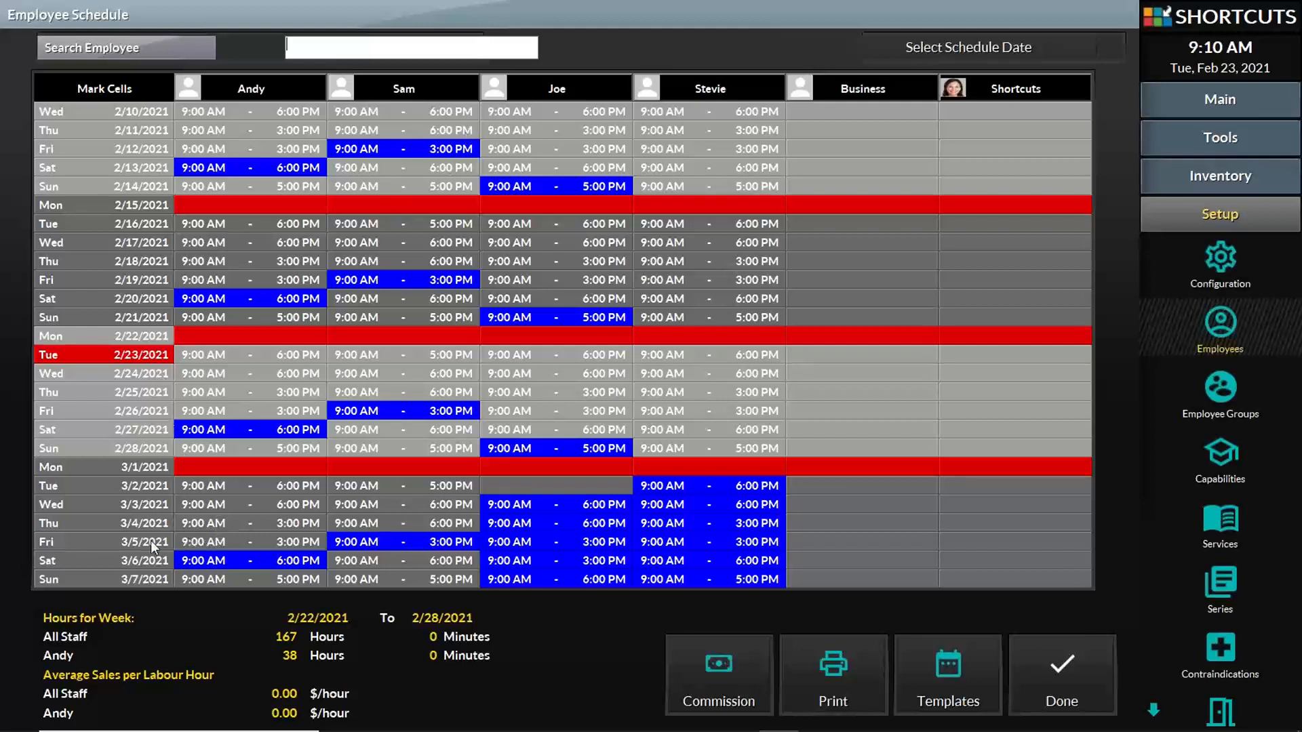
# Step: Set the first listed employee's shift on Friday 3/5/2021 to the Vacation shift type
pyautogui.doubleClick(243, 546)
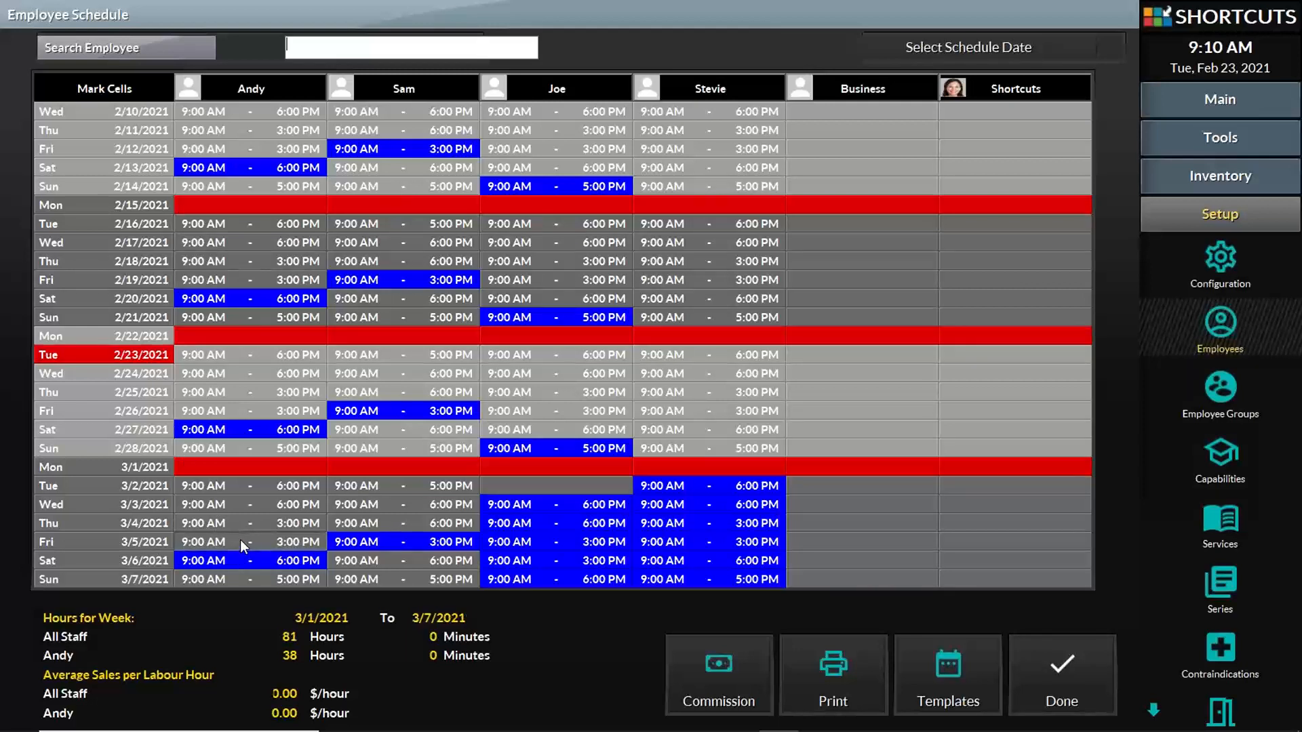
pyautogui.click(861, 189)
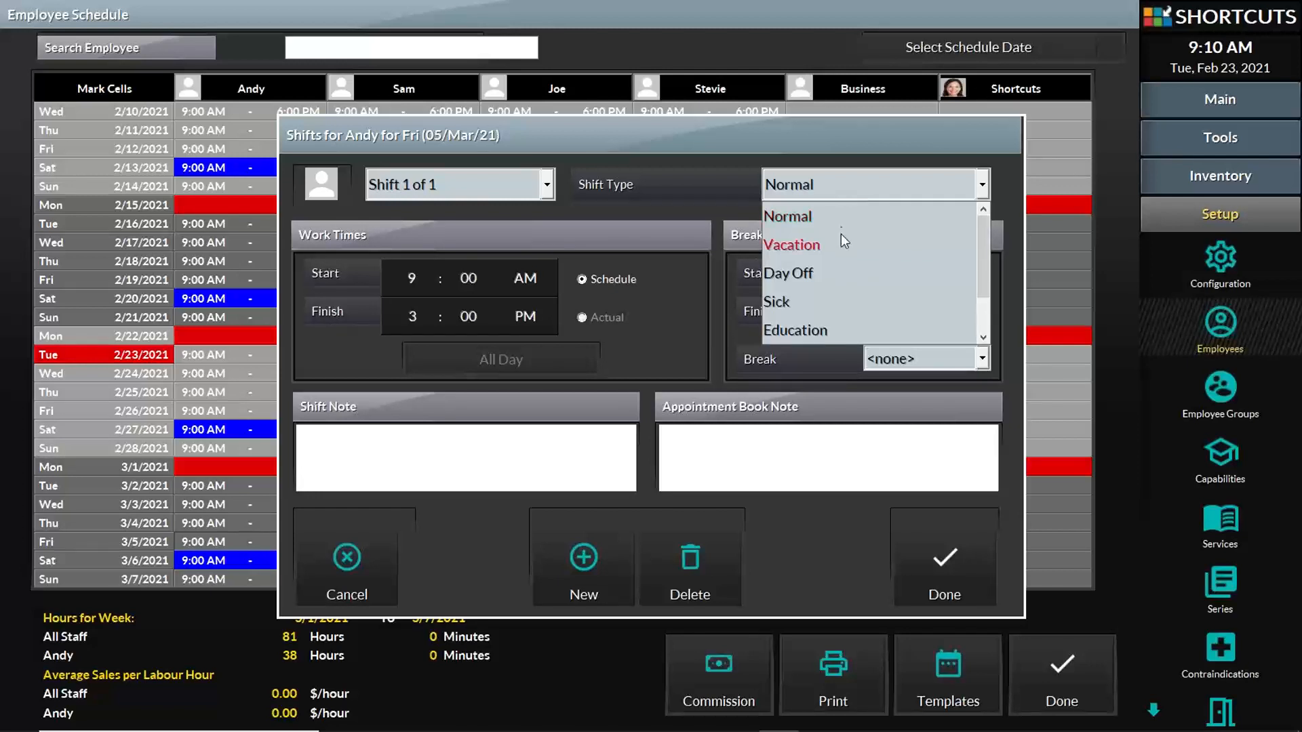
pyautogui.click(800, 245)
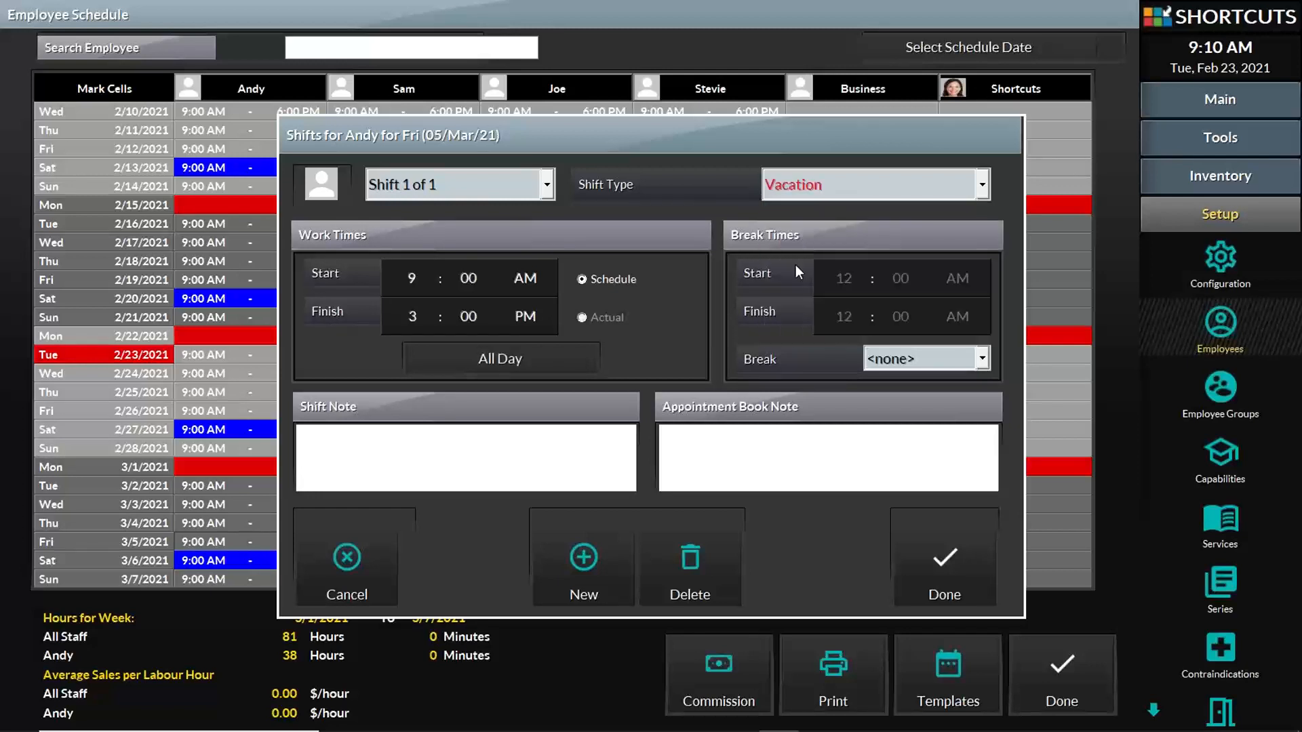
pyautogui.click(940, 560)
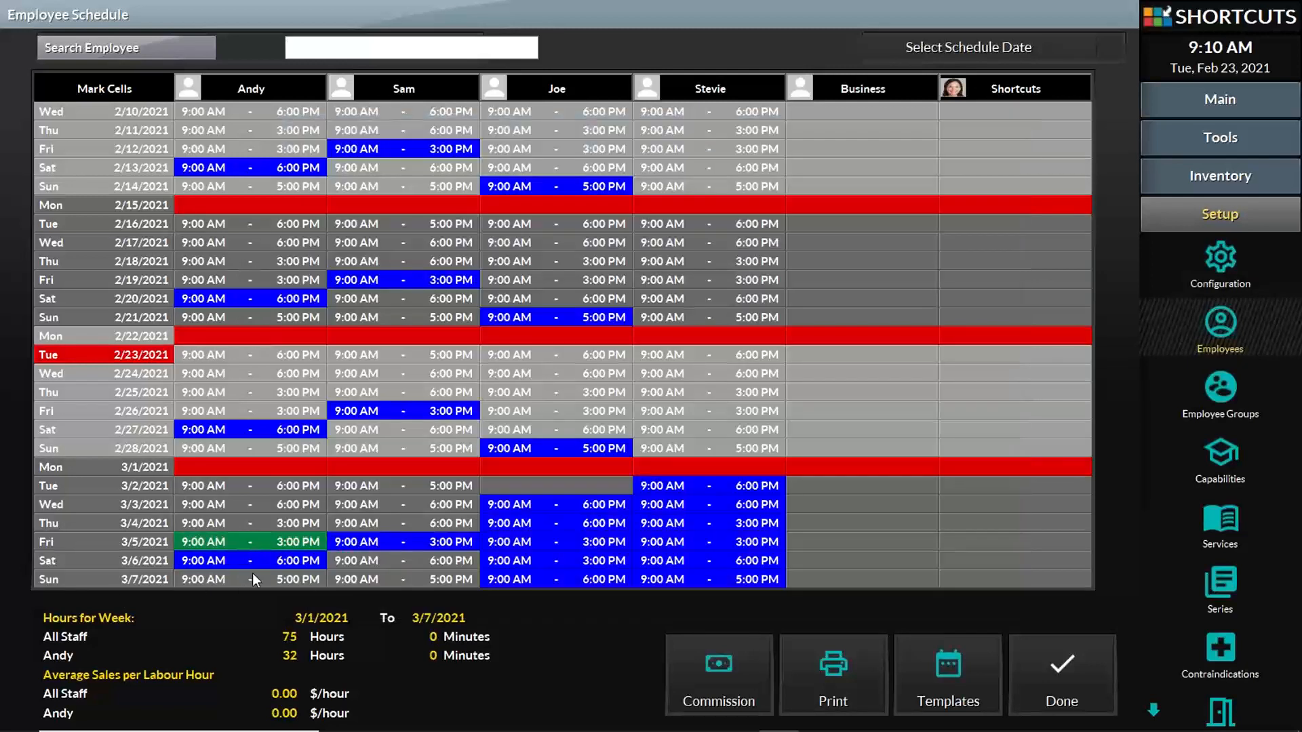
# Step: Set the first listed employee's shift on Sunday 3/7/2021 to the Vacation shift type
pyautogui.click(246, 584)
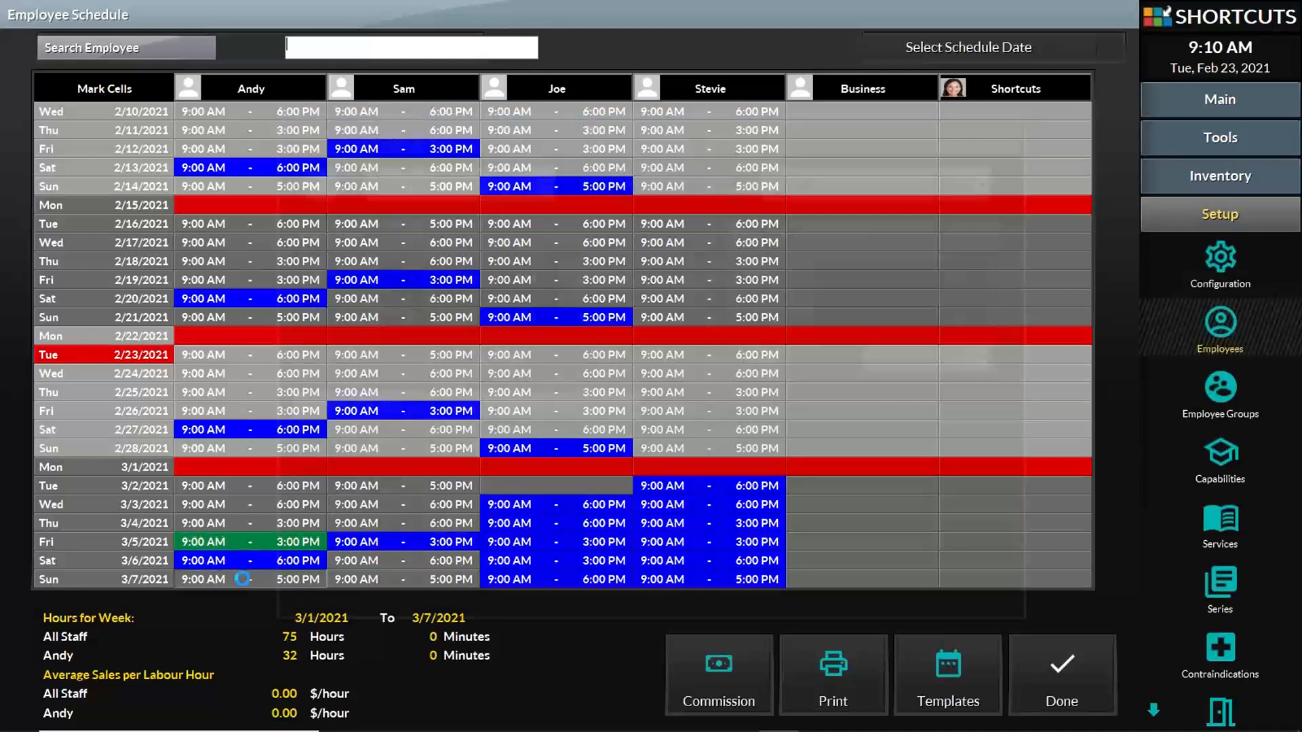
pyautogui.click(830, 198)
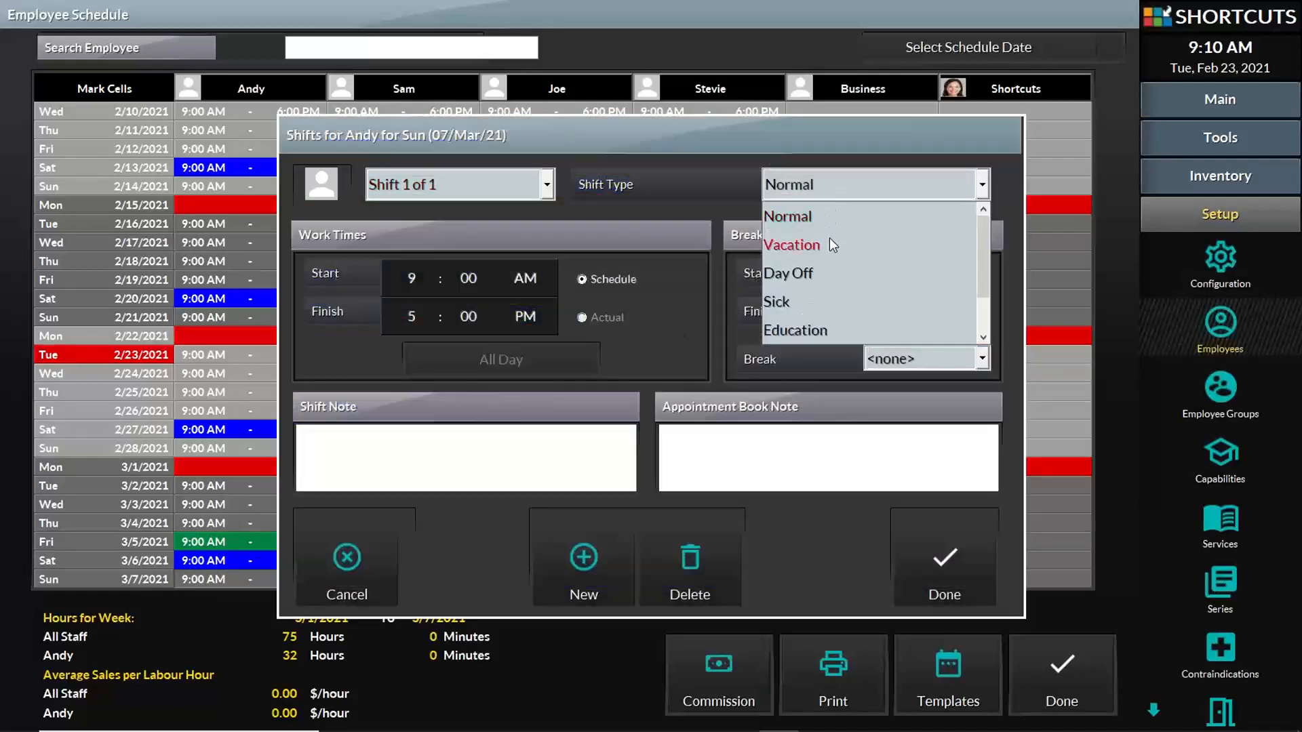
pyautogui.click(793, 245)
pyautogui.click(957, 558)
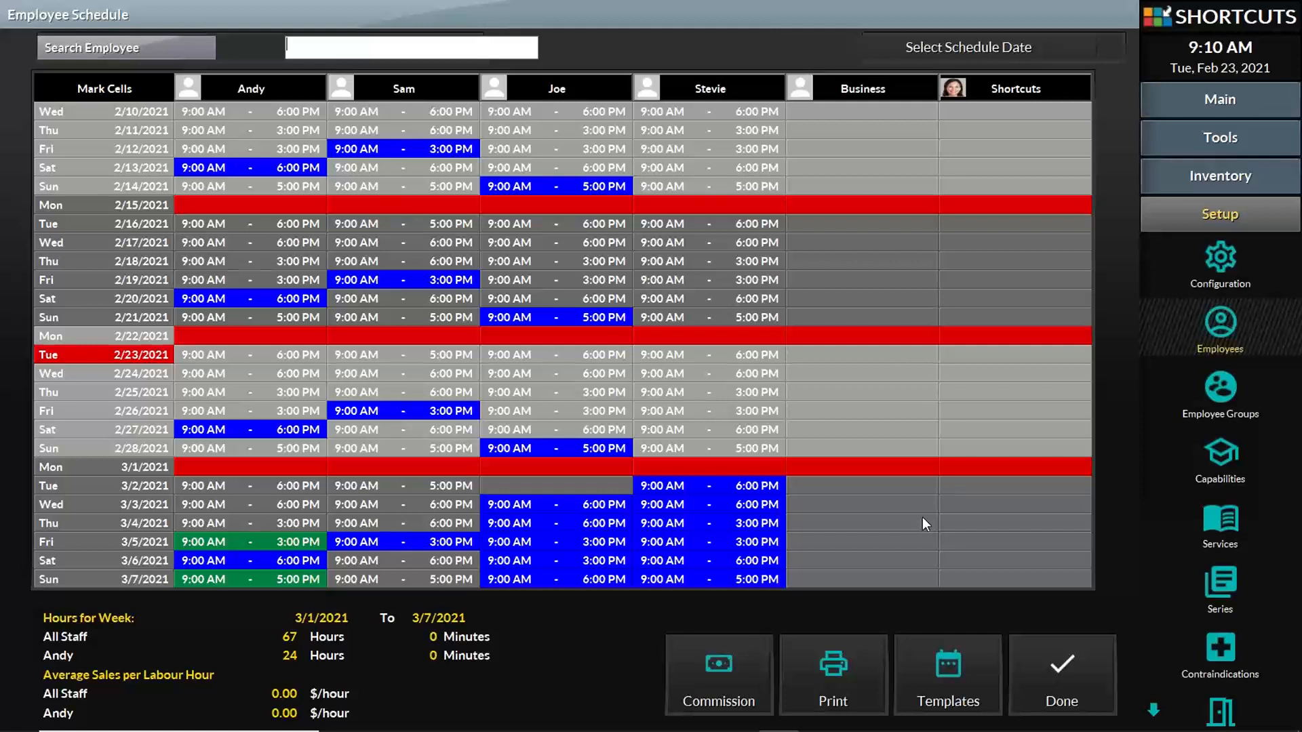
# Step: Open the Appointment Book setup in the general configuration to view the online booking options
pyautogui.click(1226, 263)
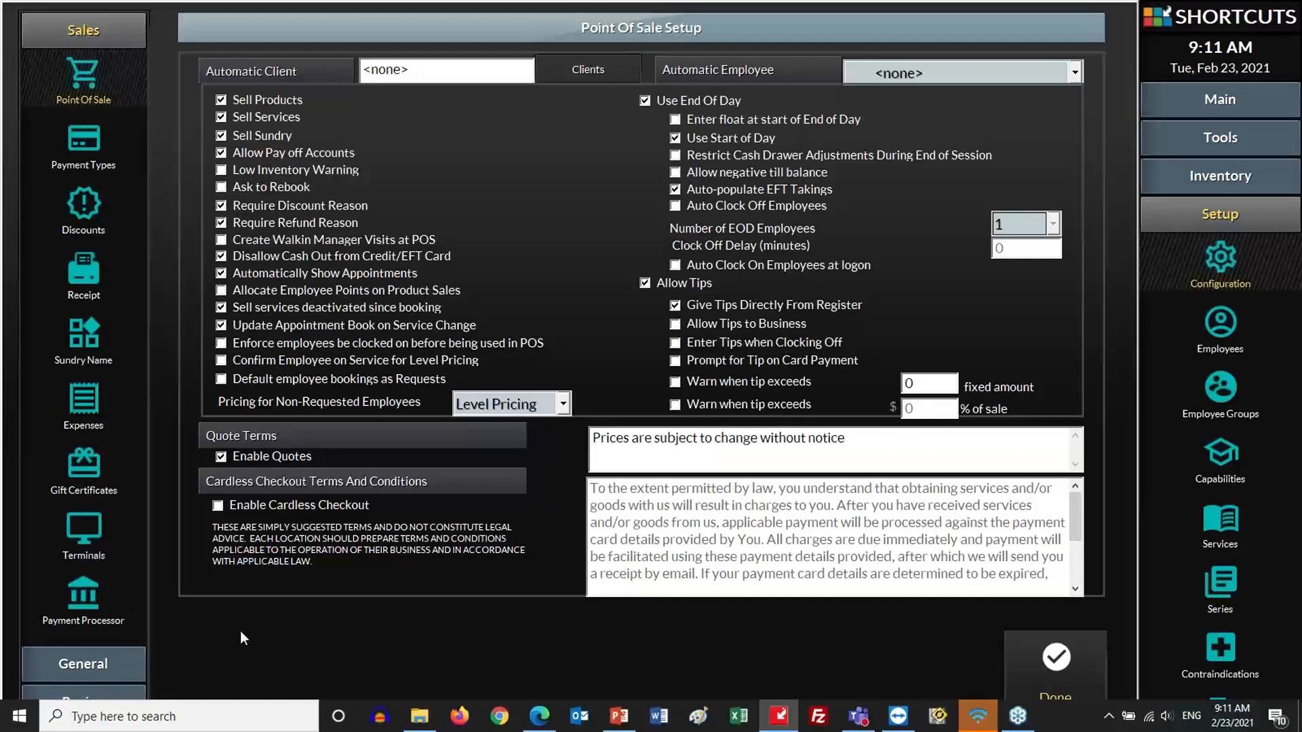
pyautogui.click(120, 671)
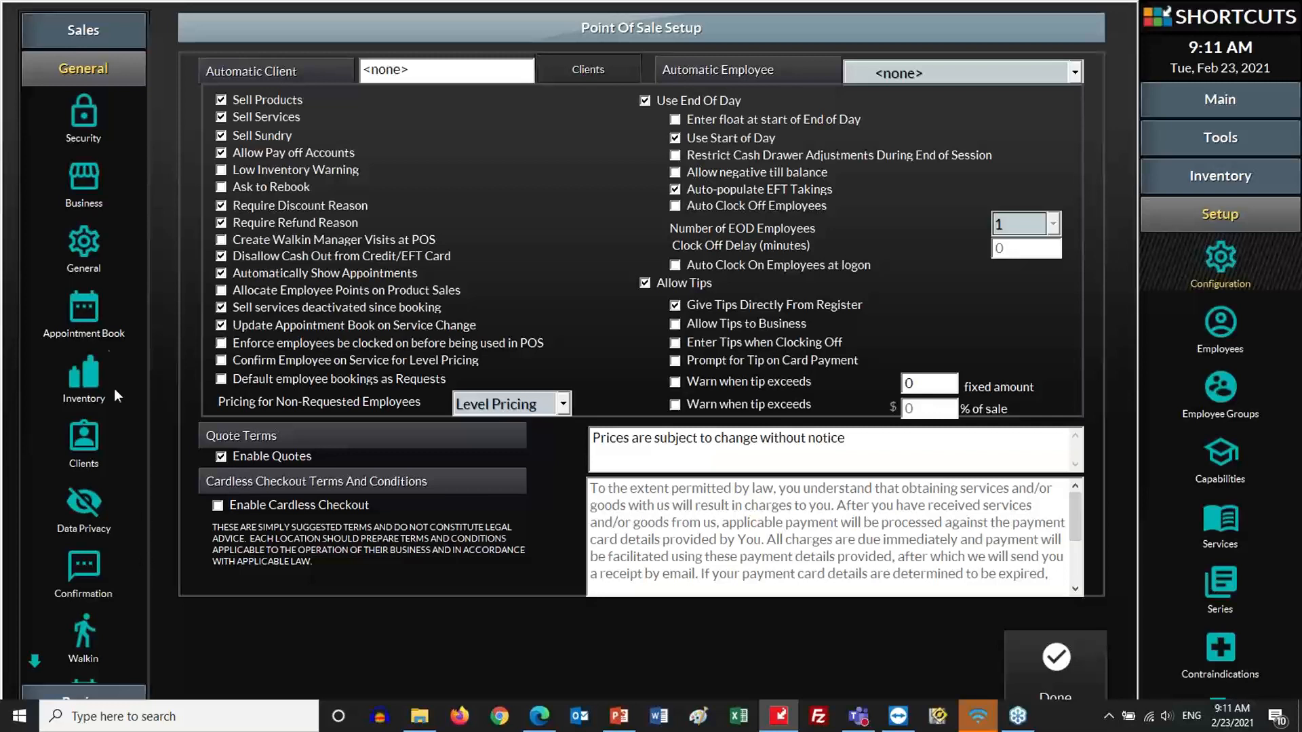
pyautogui.click(88, 311)
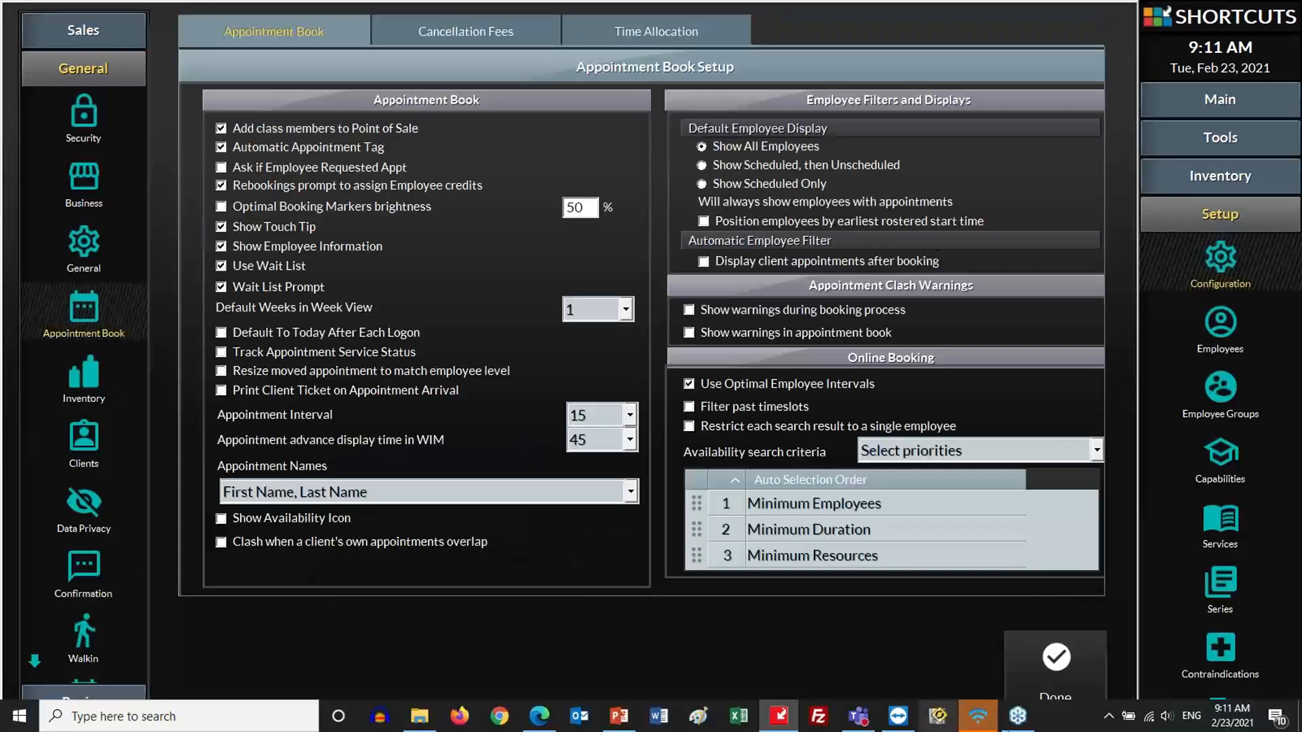
pyautogui.moveTo(977, 721)
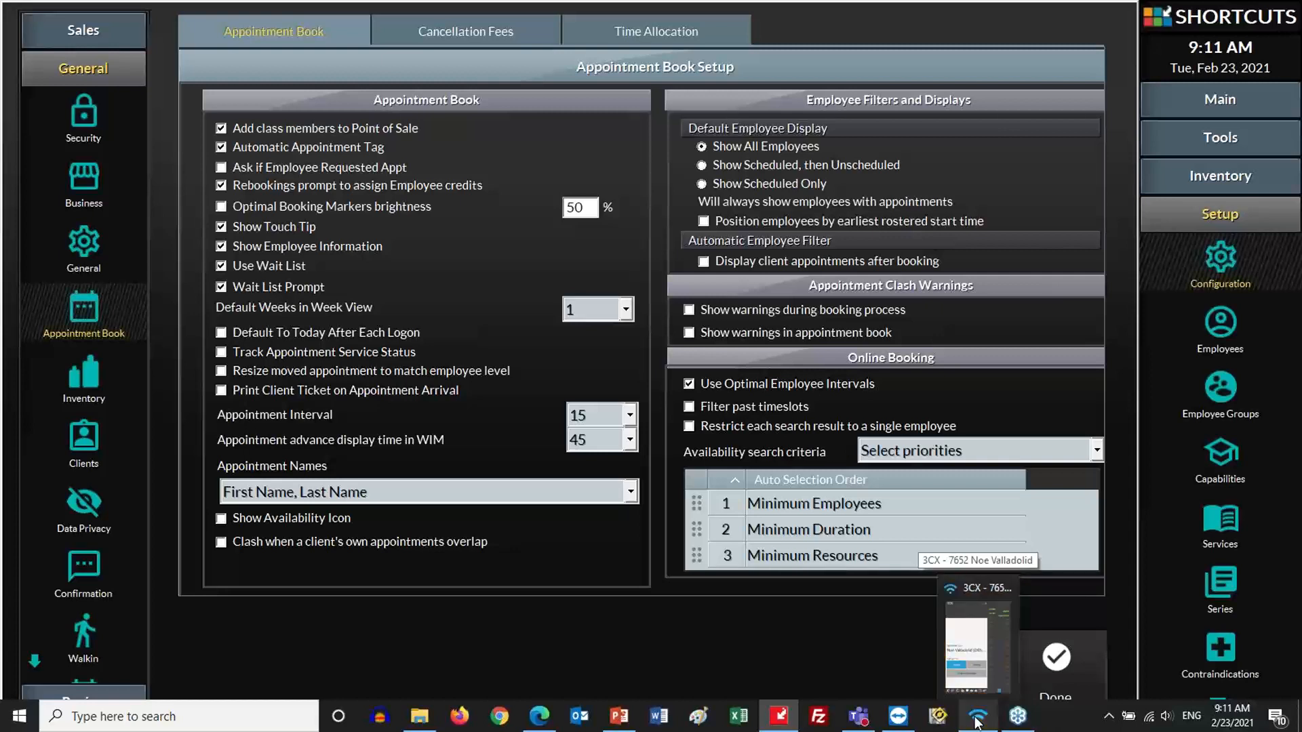
pyautogui.click(976, 722)
pyautogui.click(1089, 579)
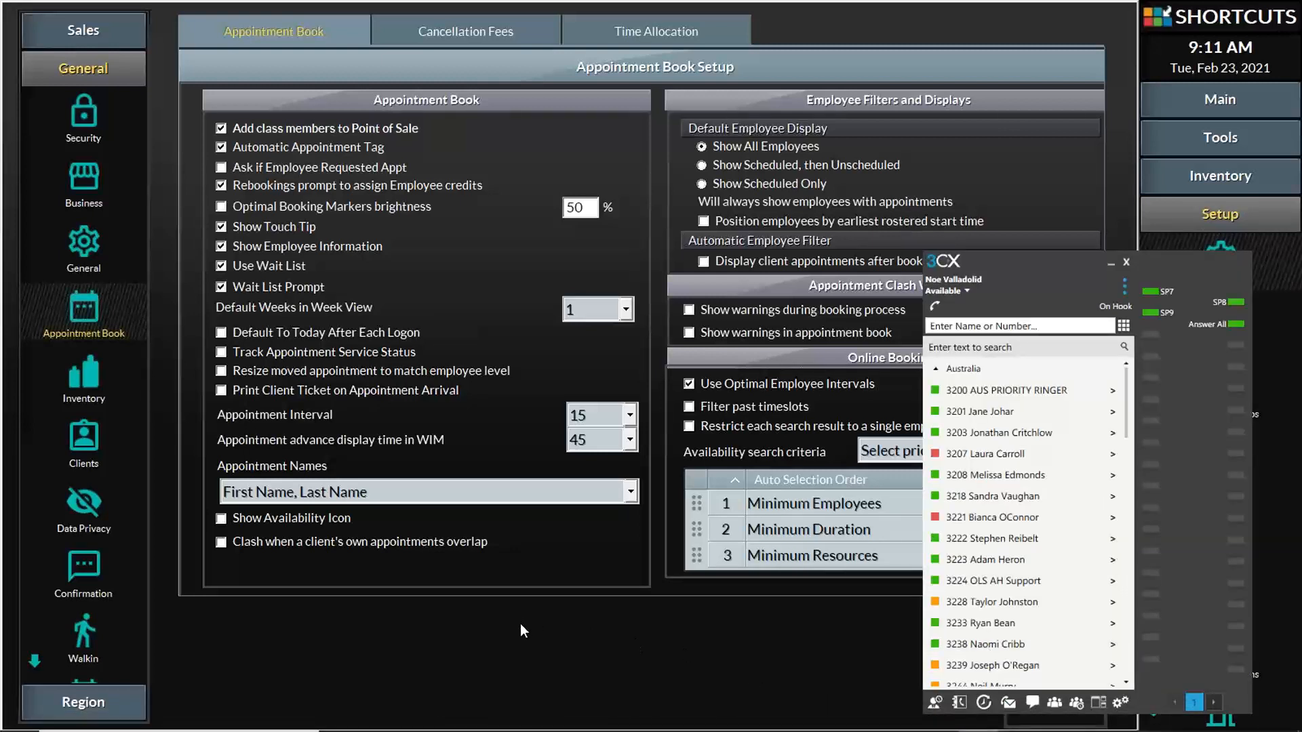
# Step: Try 50% as the default time reserved for walk-ins in the appointment book's Time Allocation settings, and restore it to 0%
pyautogui.click(93, 306)
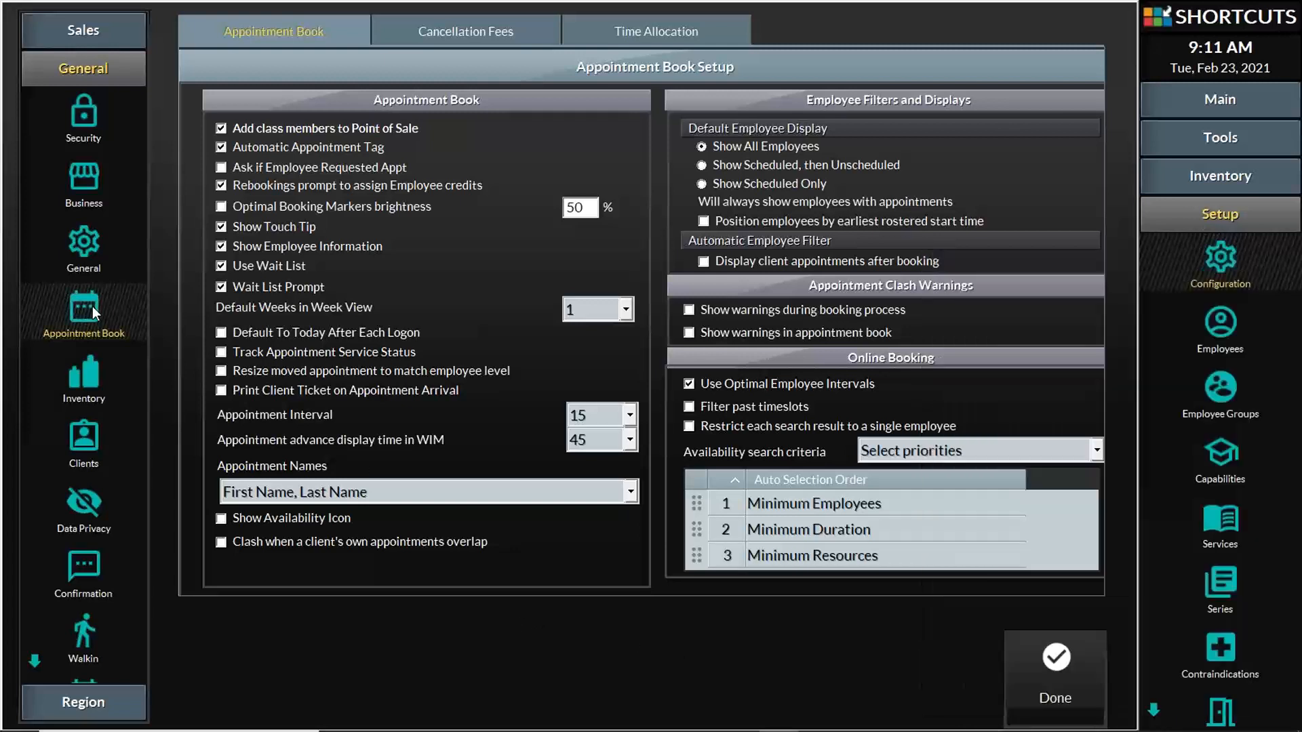
pyautogui.click(657, 31)
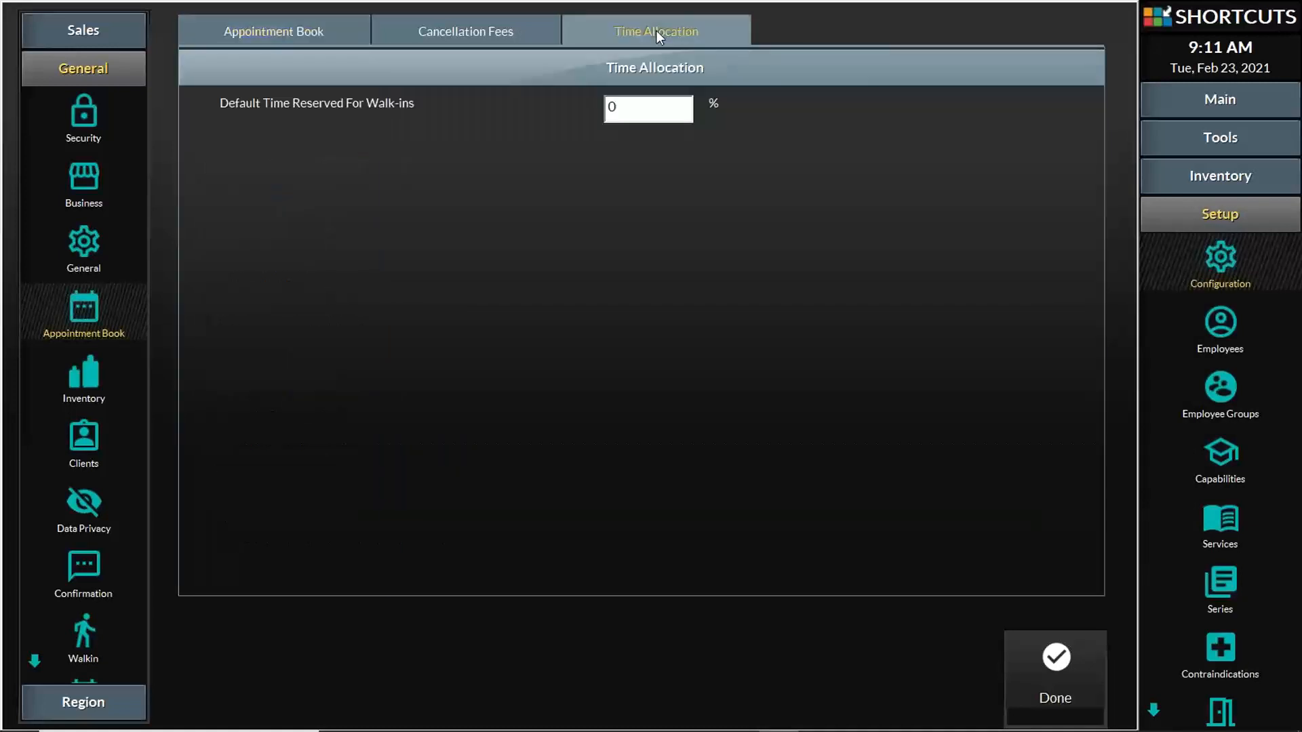
pyautogui.click(655, 107)
pyautogui.write('50')
pyautogui.press('BackSpace')
pyautogui.press('BackSpace')
pyautogui.write('0')
# Step: Finish the configuration setup, and close the employee schedule and the employee record
pyautogui.click(1045, 669)
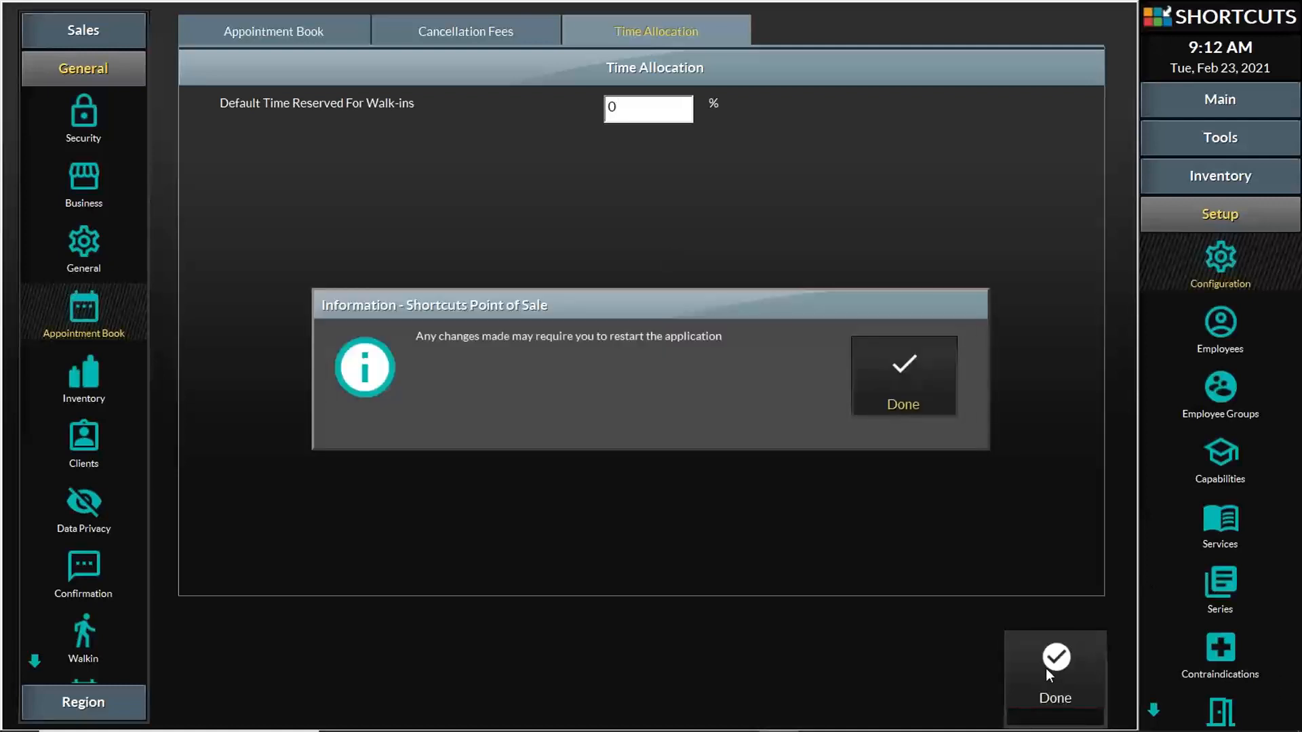
pyautogui.click(881, 383)
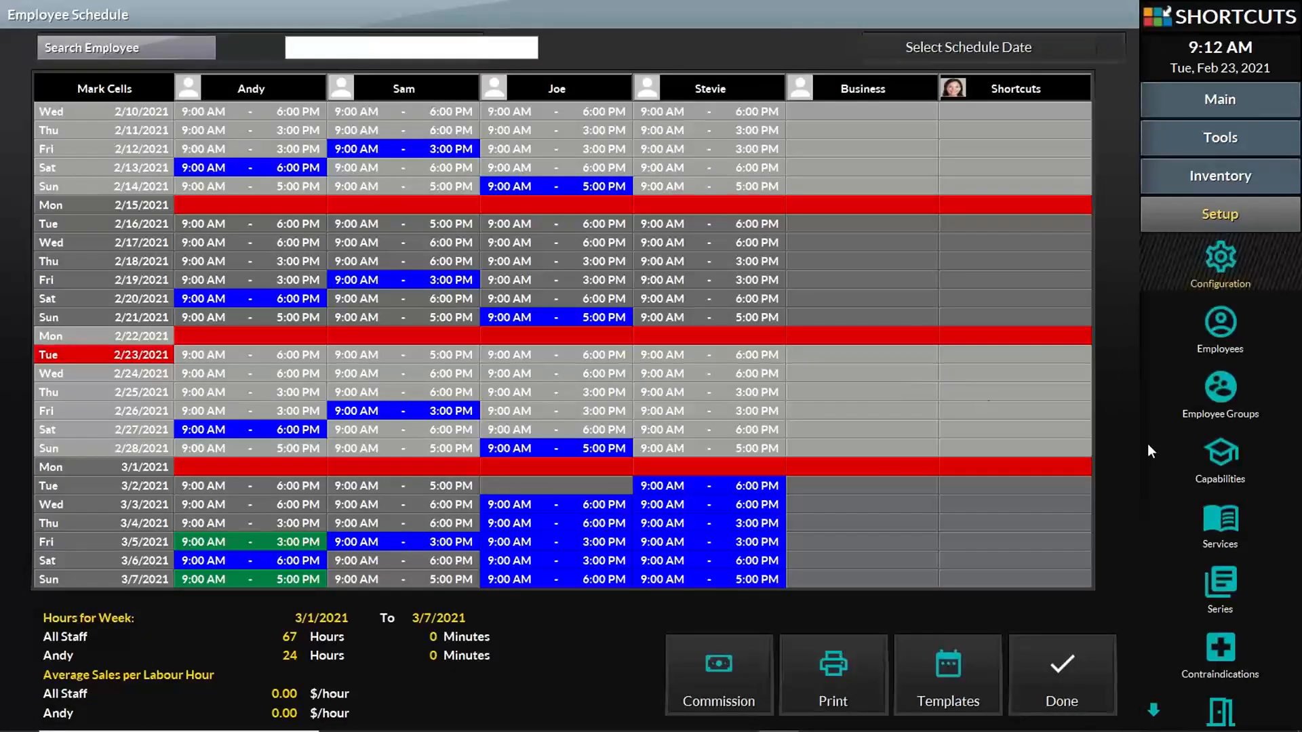
pyautogui.click(1060, 686)
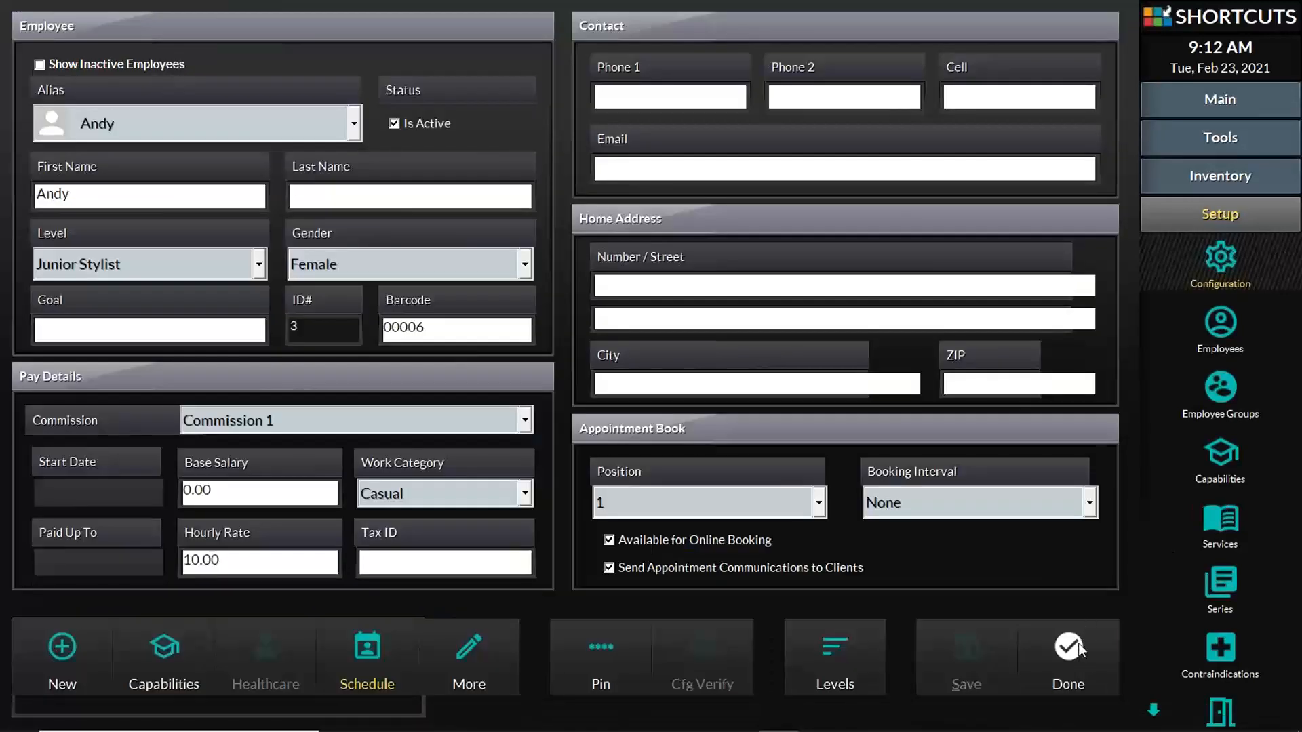
pyautogui.click(1075, 650)
# Step: Examine the employees and services assigned to the Nail Services capability, and close the capabilities setup
pyautogui.click(1221, 457)
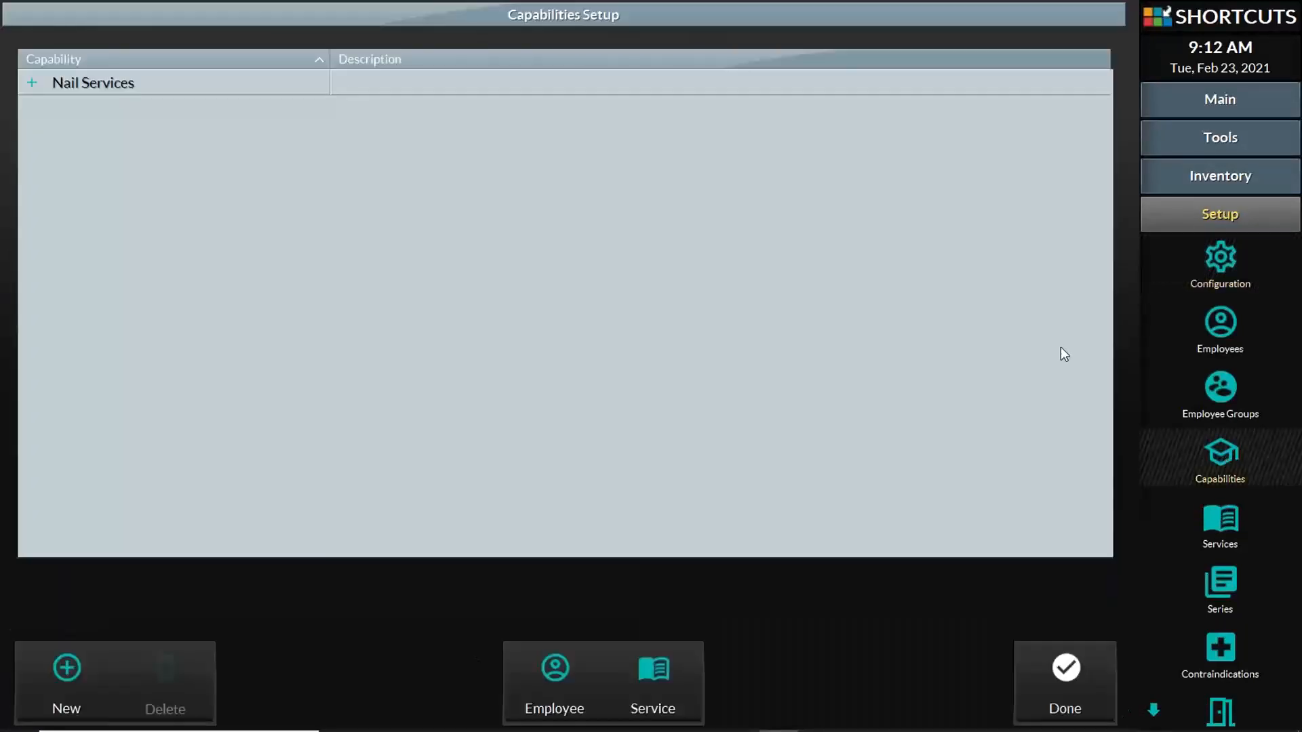
pyautogui.click(31, 83)
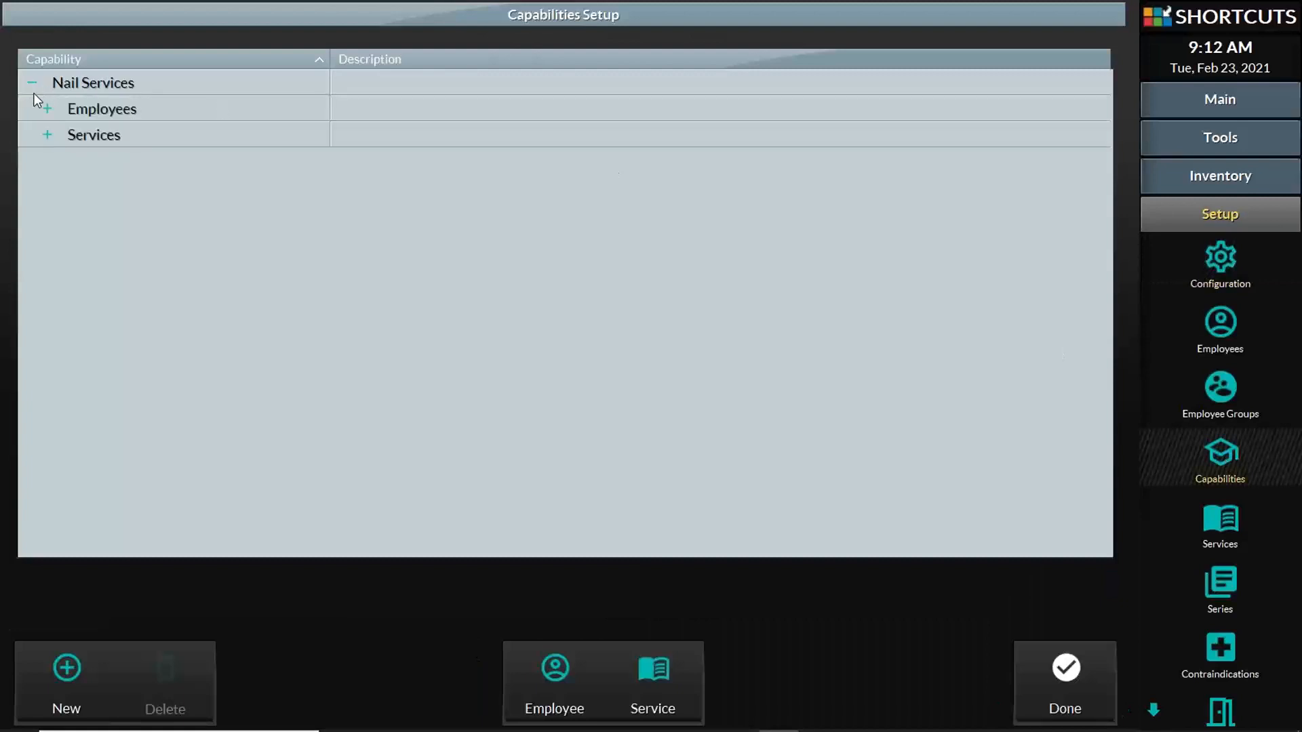
pyautogui.click(48, 110)
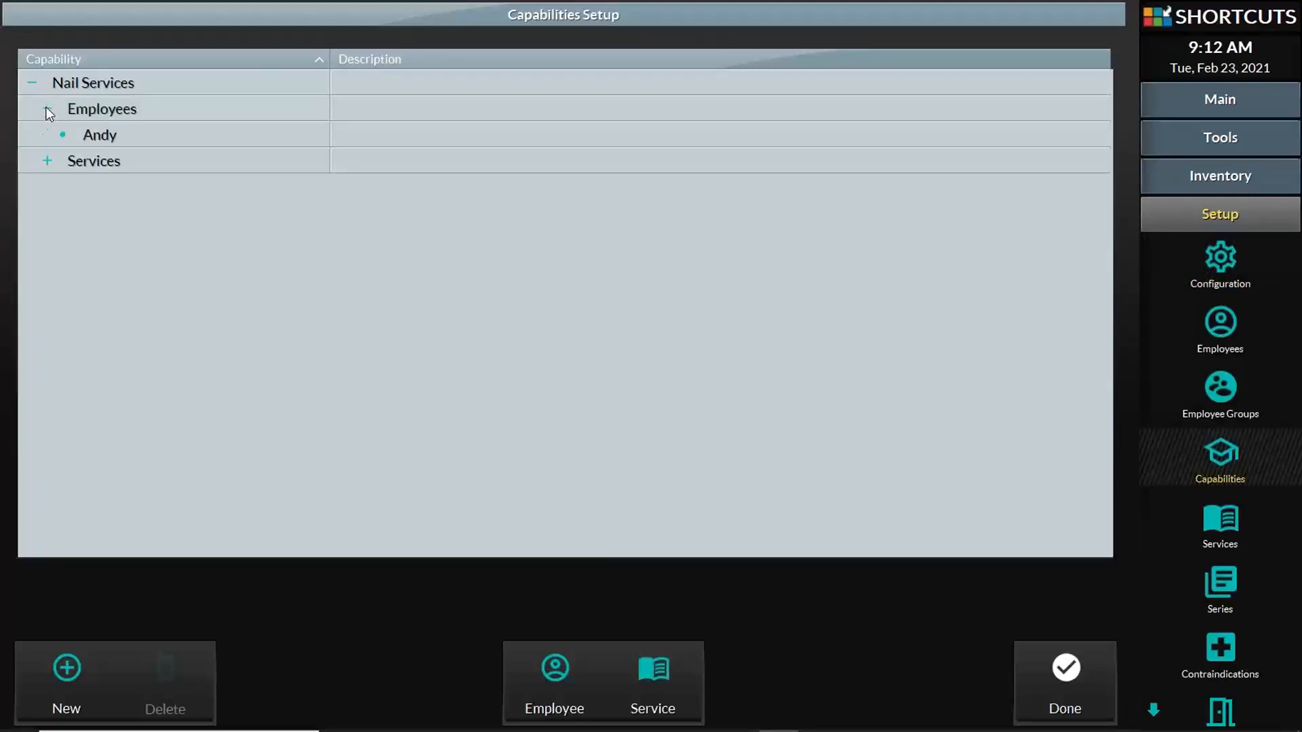
pyautogui.click(48, 162)
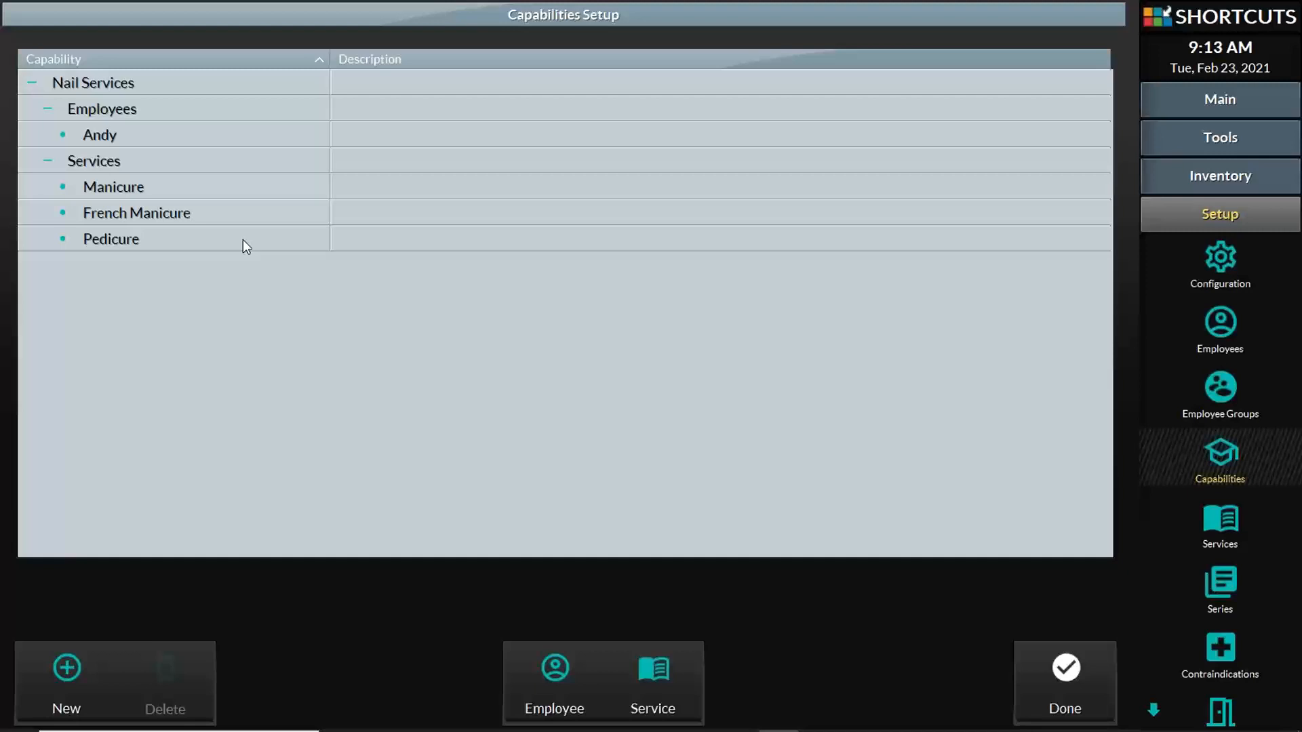
pyautogui.click(31, 80)
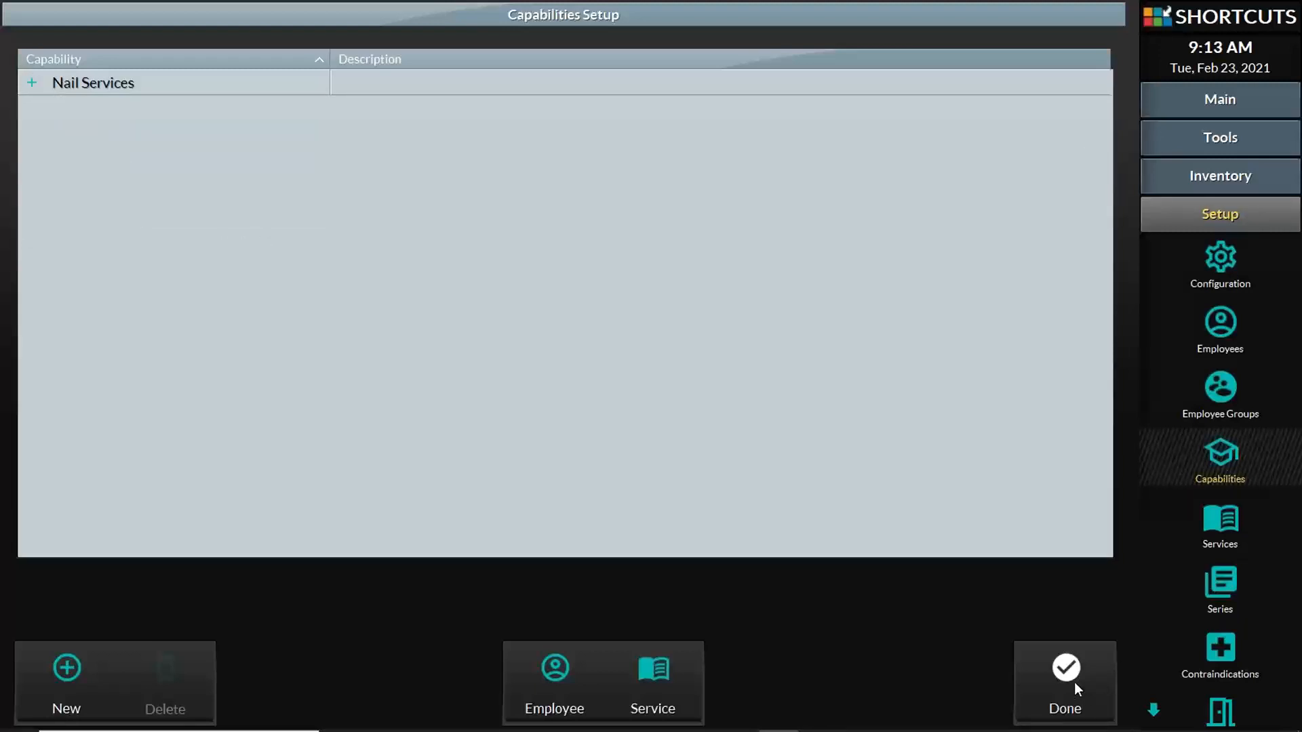
pyautogui.click(1056, 671)
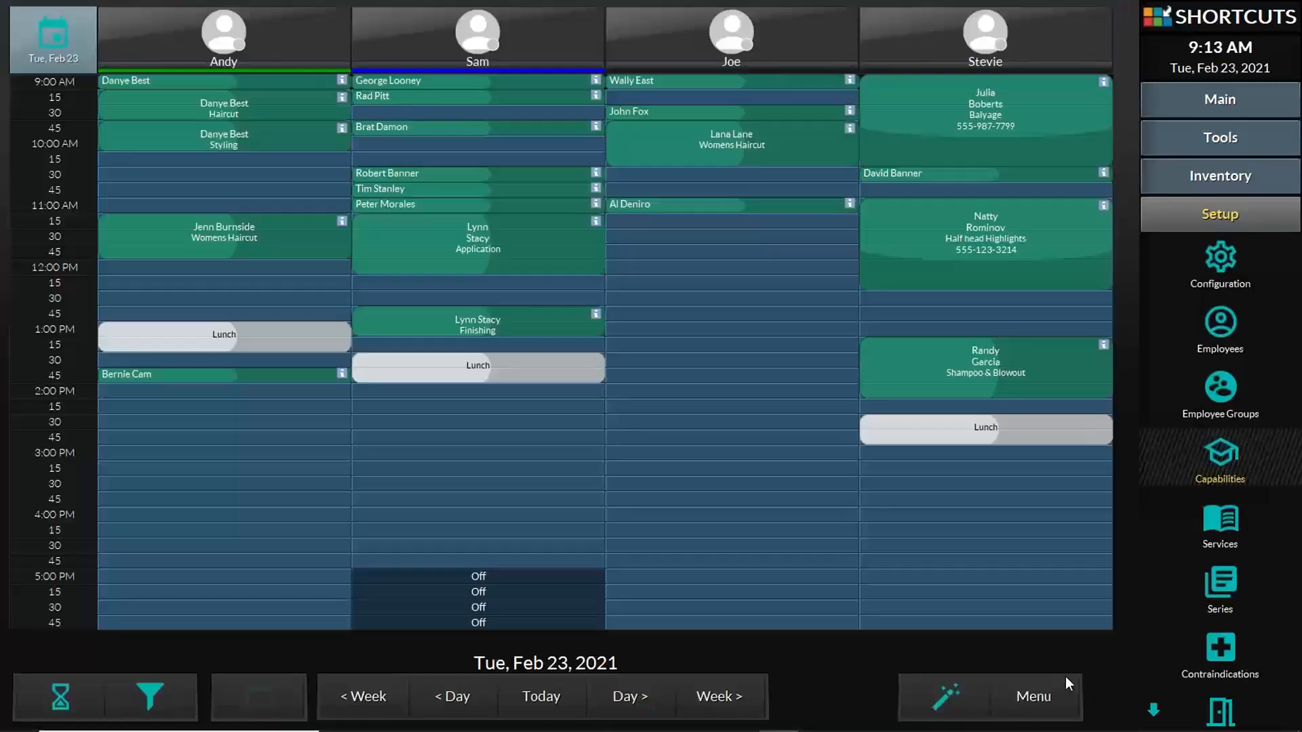
# Step: Create a new capability named Barbering in the capabilities setup
pyautogui.click(1219, 454)
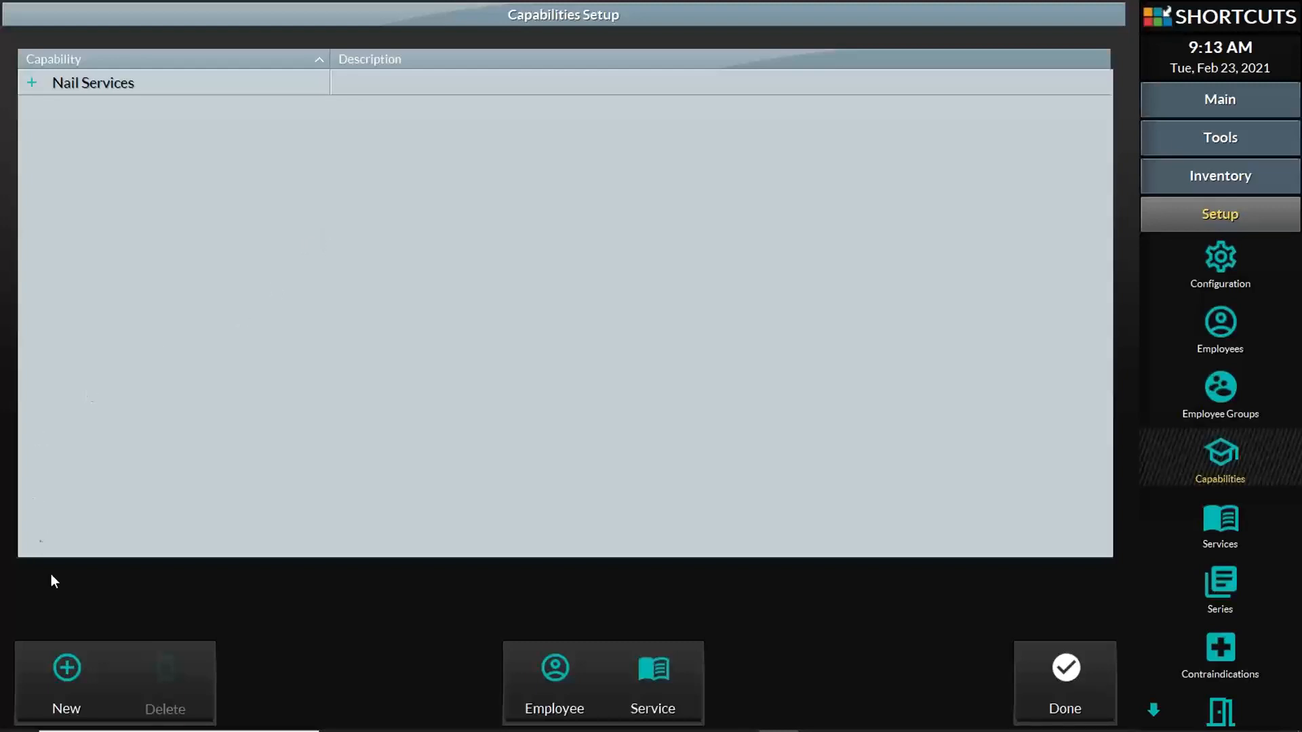
pyautogui.click(69, 669)
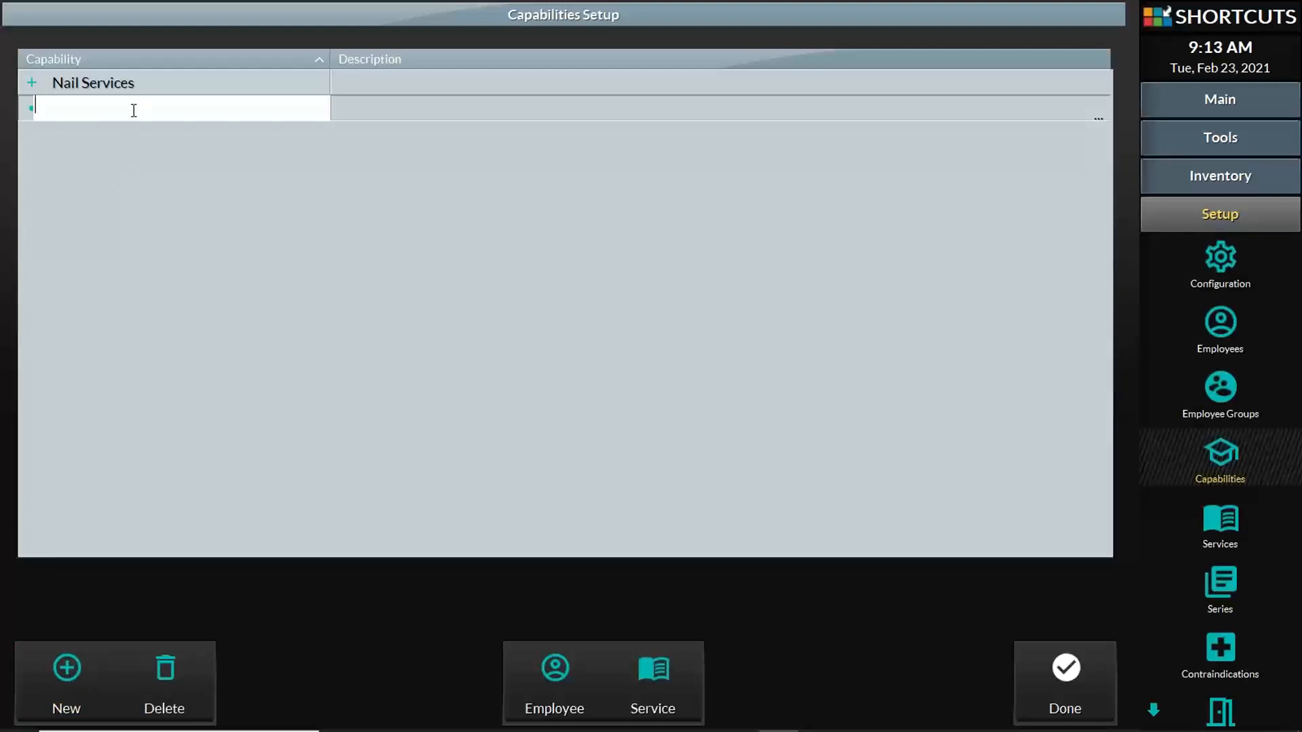
pyautogui.write('Barbering')
pyautogui.click(226, 157)
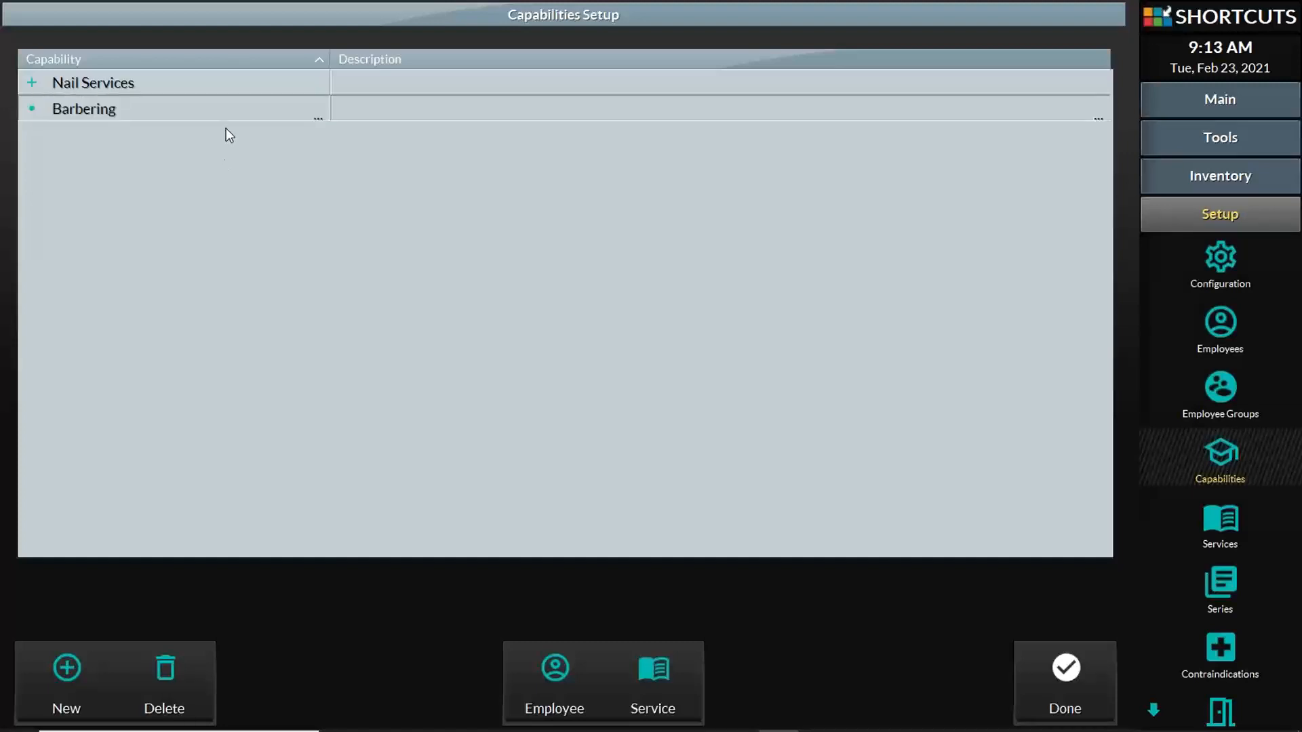
# Step: Assign the third listed employee to the Barbering capability and confirm the assignment
pyautogui.click(558, 670)
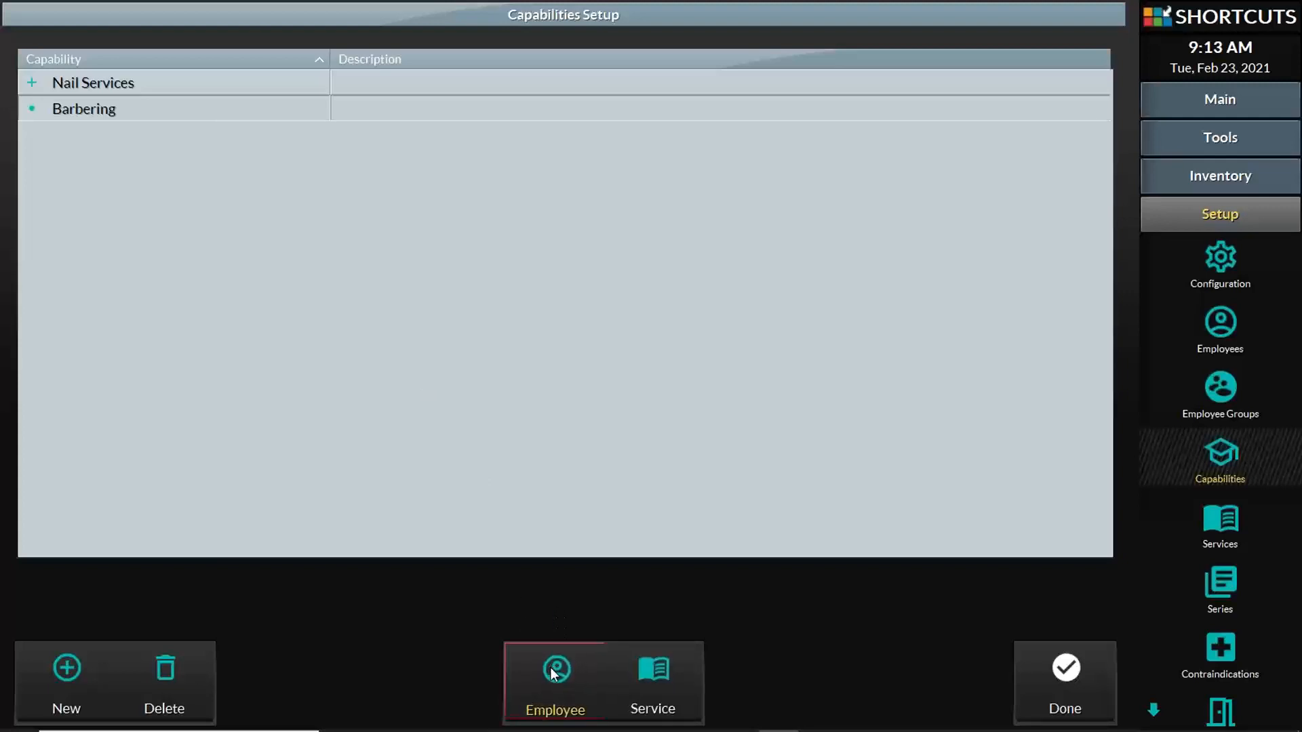
pyautogui.click(661, 669)
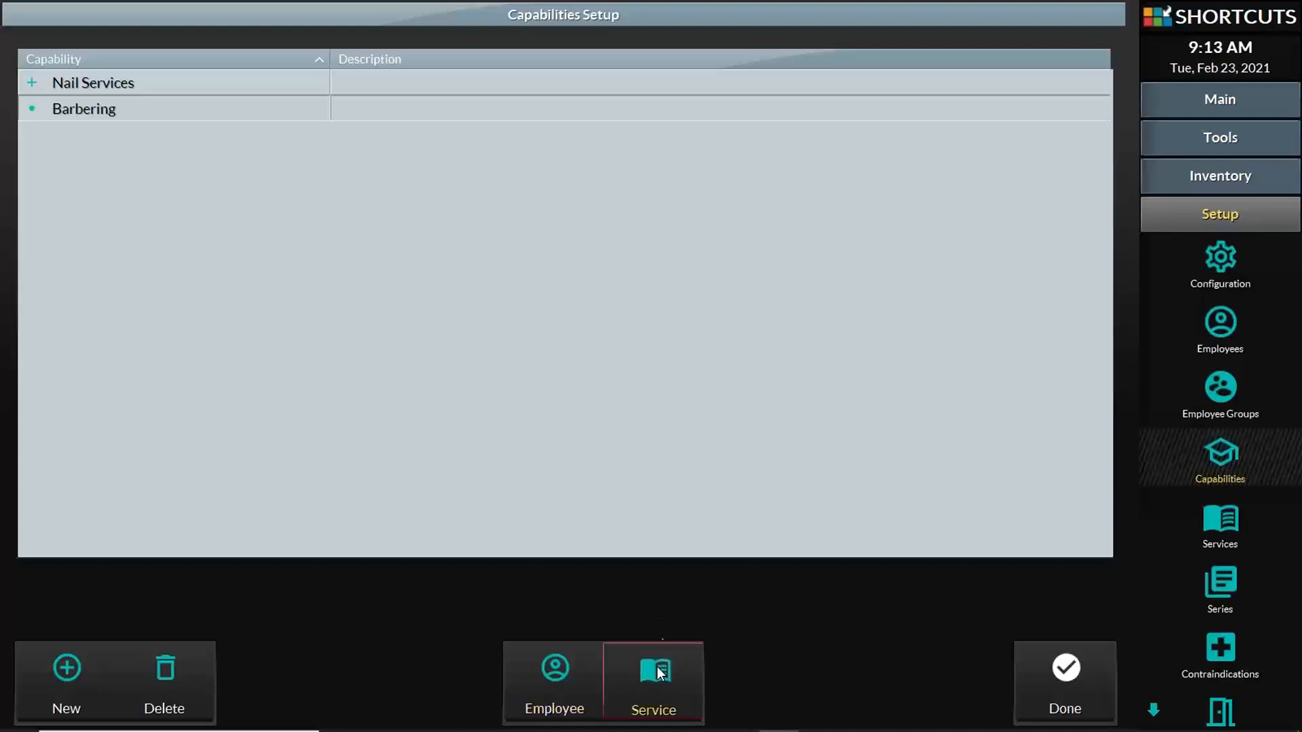
pyautogui.click(559, 669)
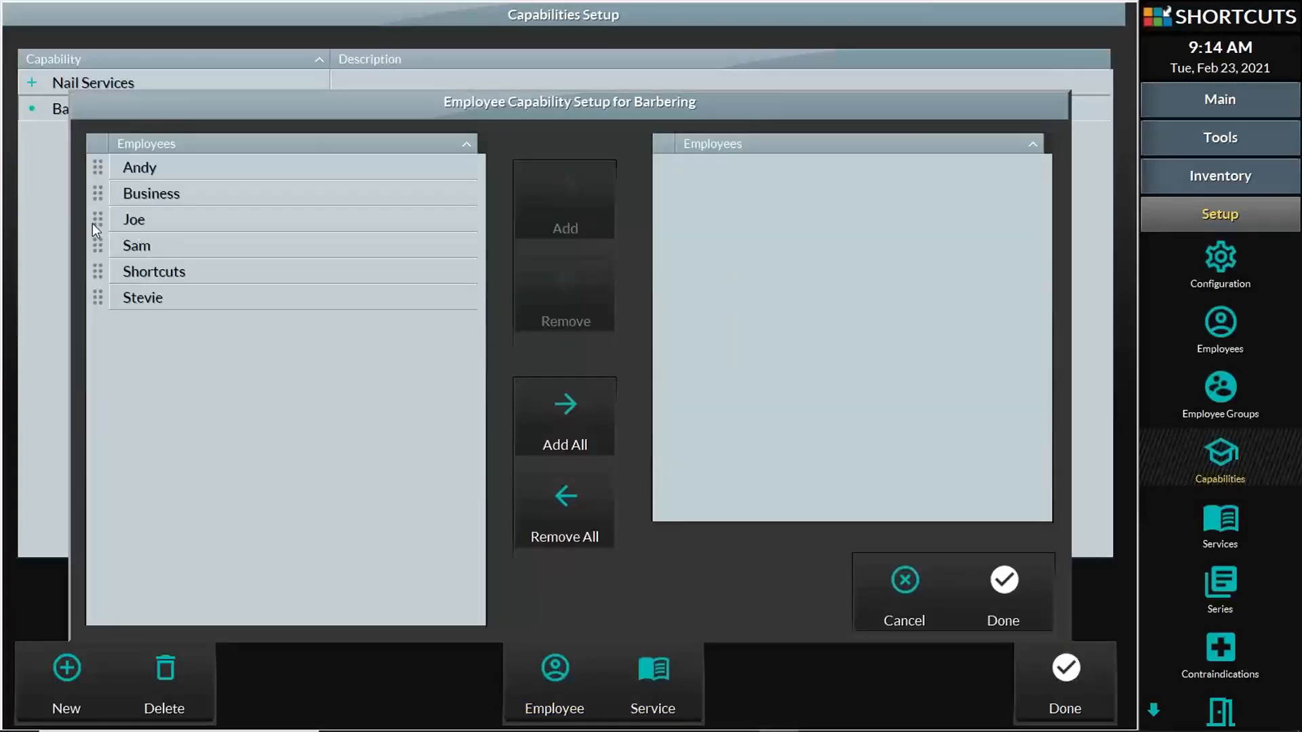
pyautogui.click(95, 220)
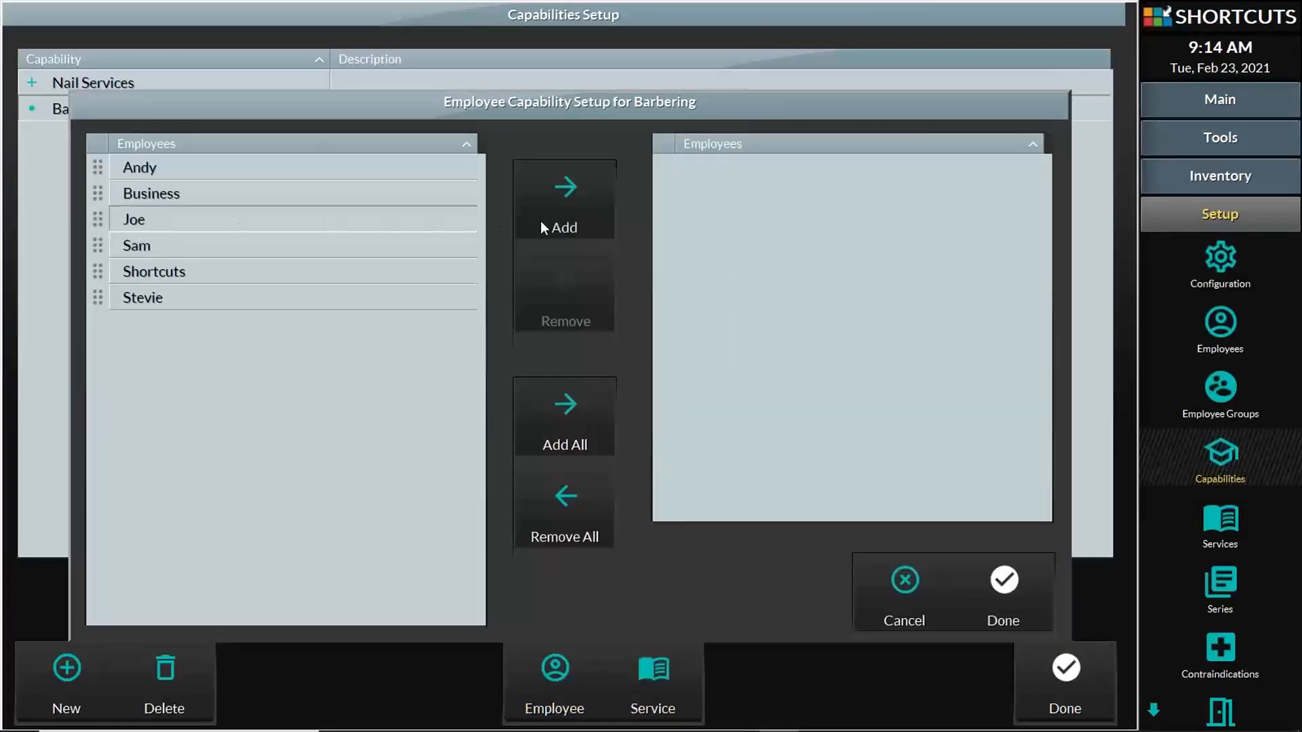
pyautogui.click(572, 201)
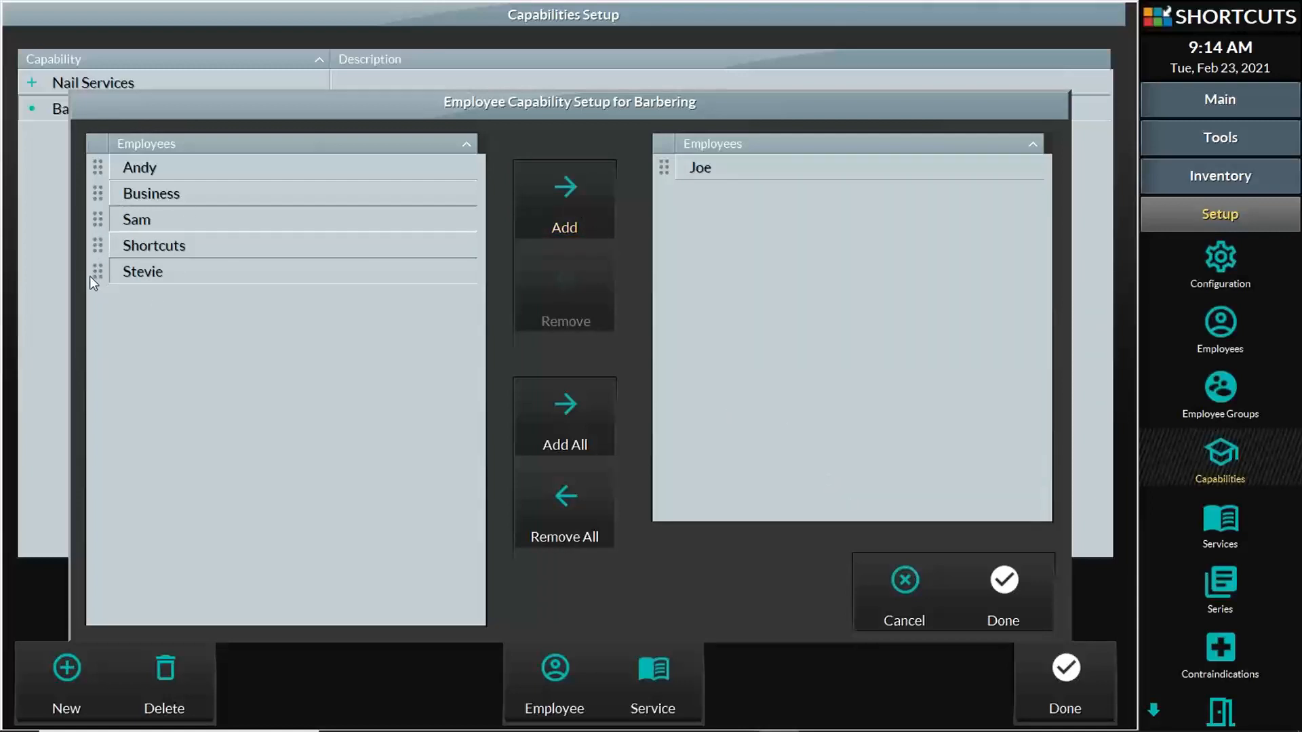
pyautogui.click(991, 586)
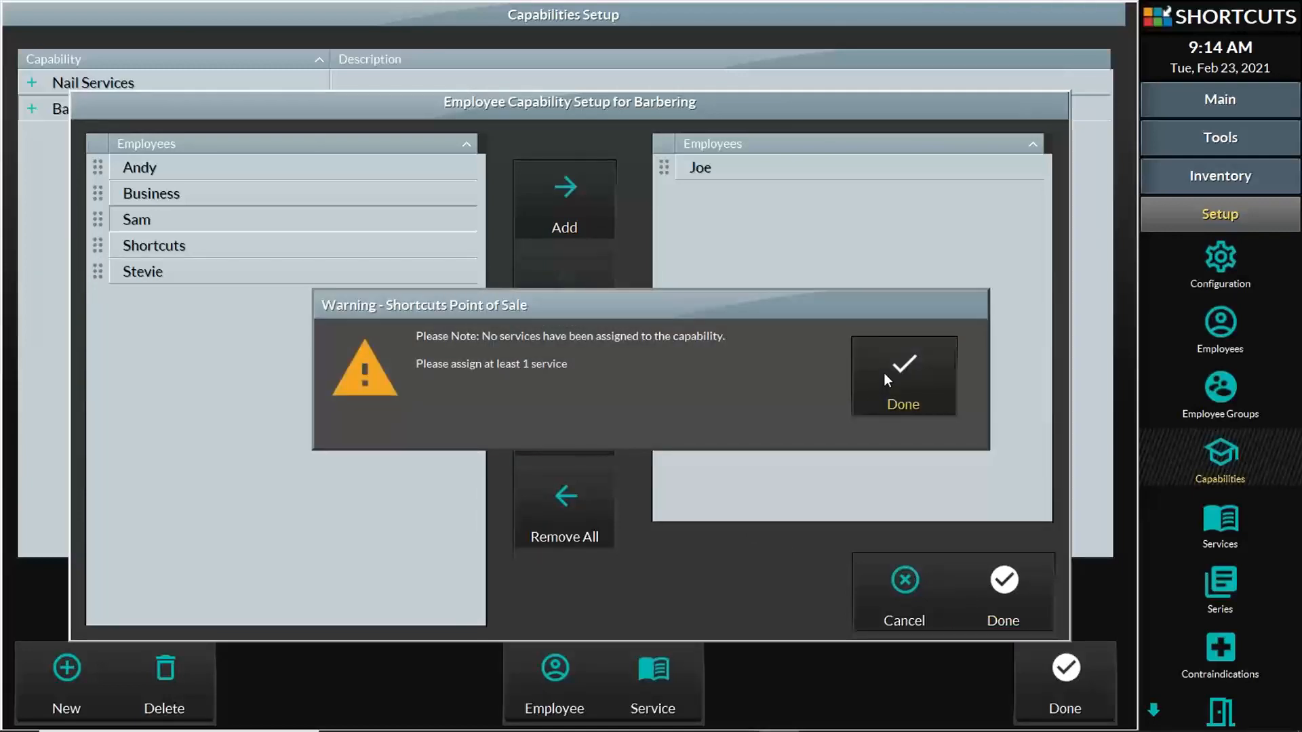
pyautogui.click(884, 375)
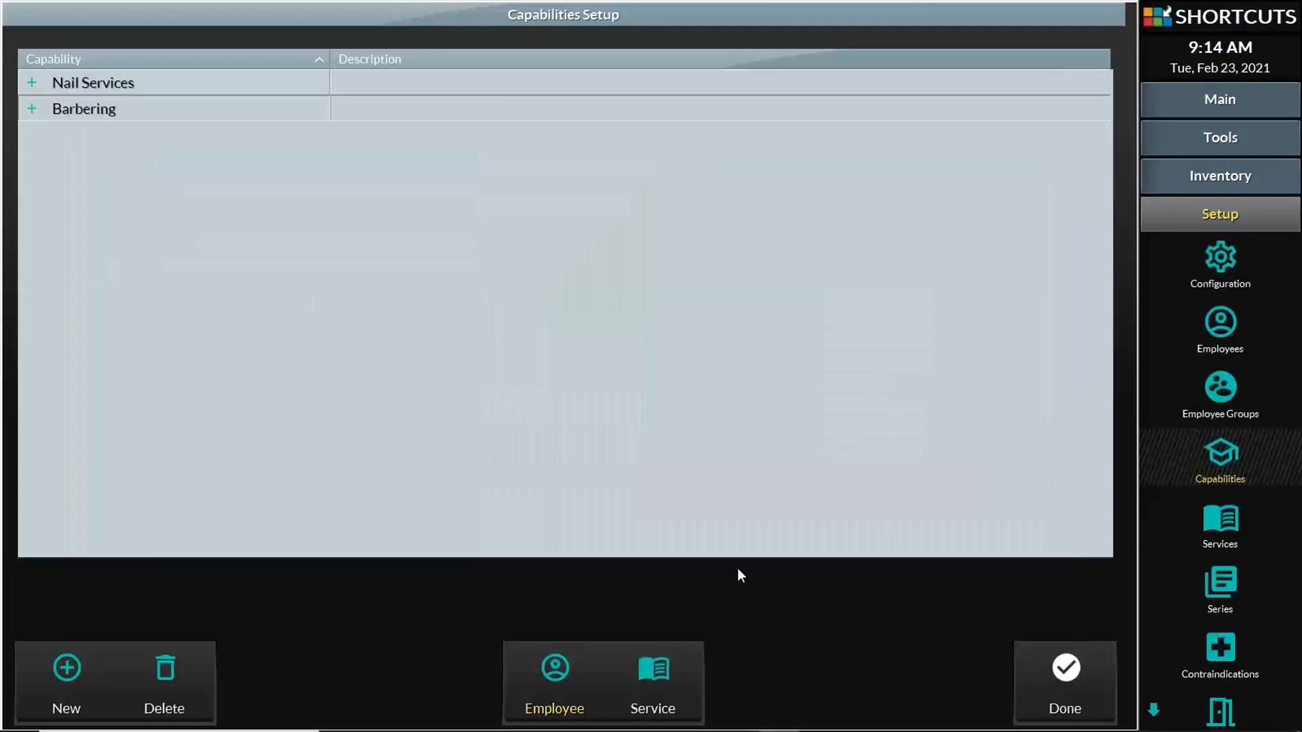
# Step: Assign the Men's Haircut service from the Haircuts category to the Barbering capability
pyautogui.click(672, 675)
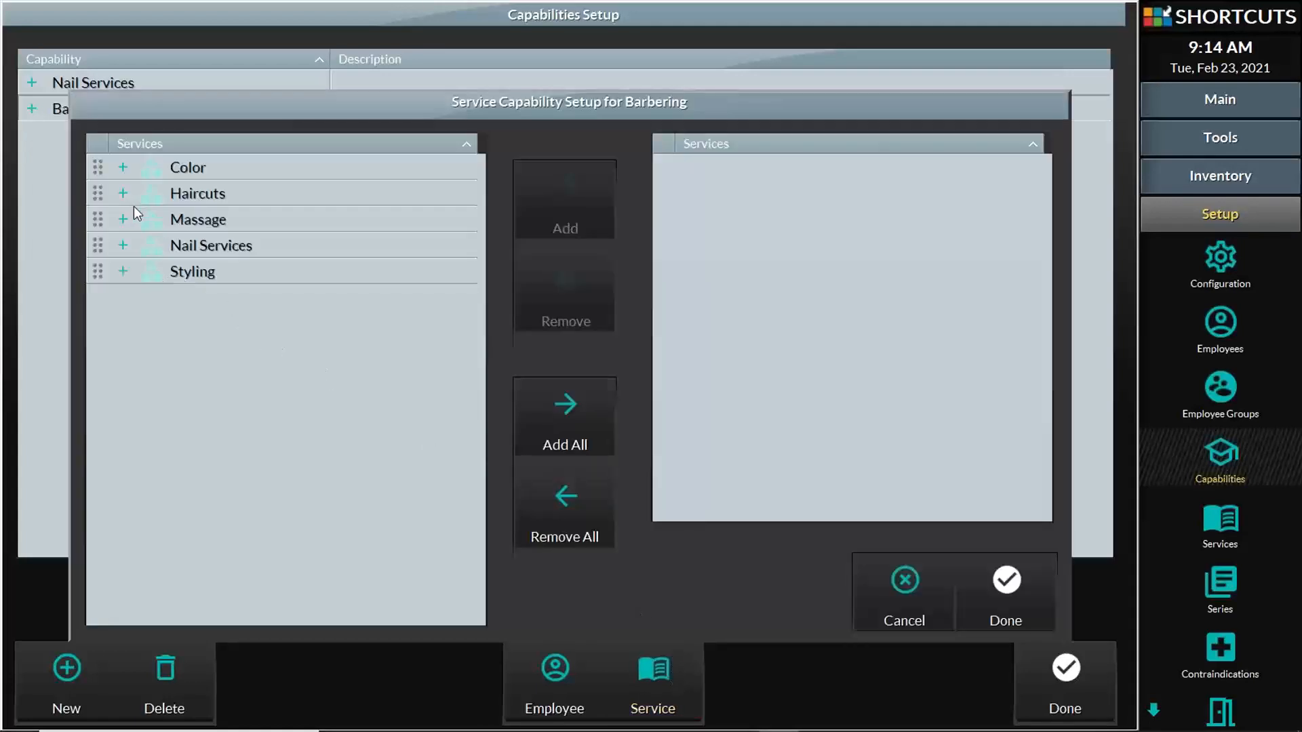
pyautogui.click(122, 193)
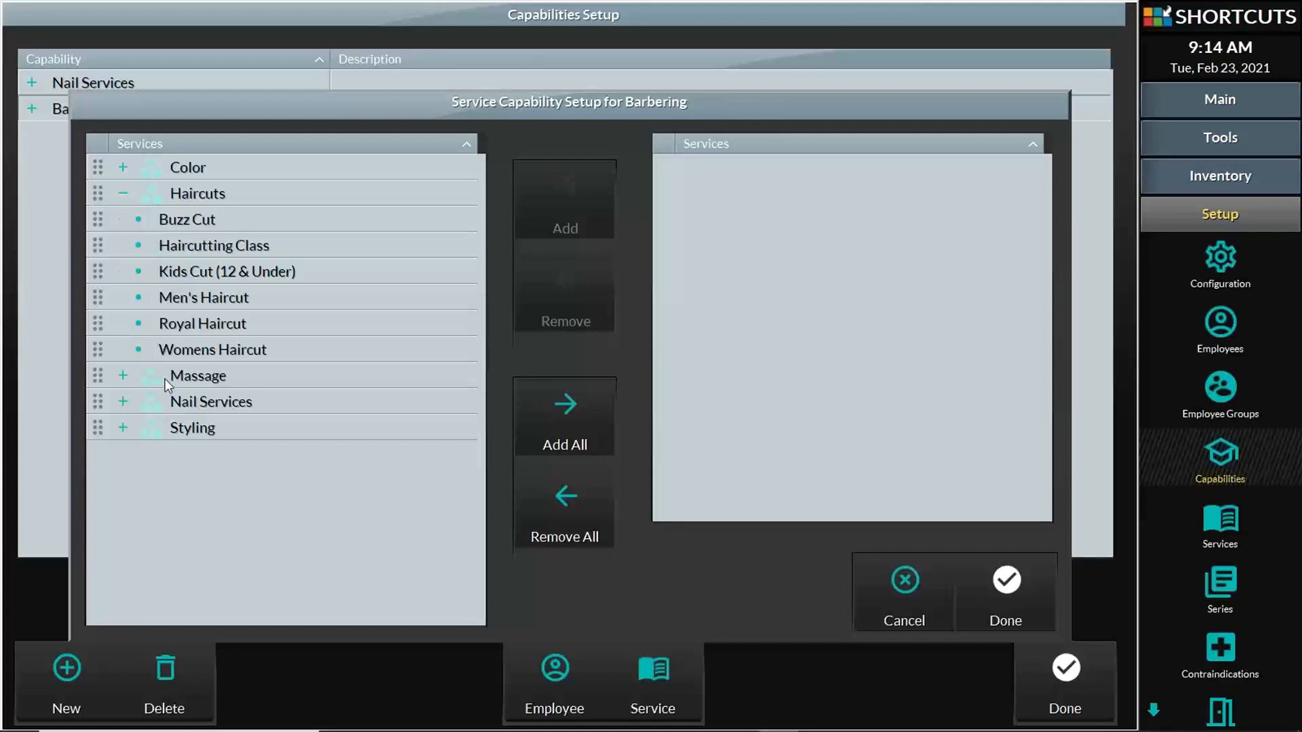
pyautogui.click(203, 302)
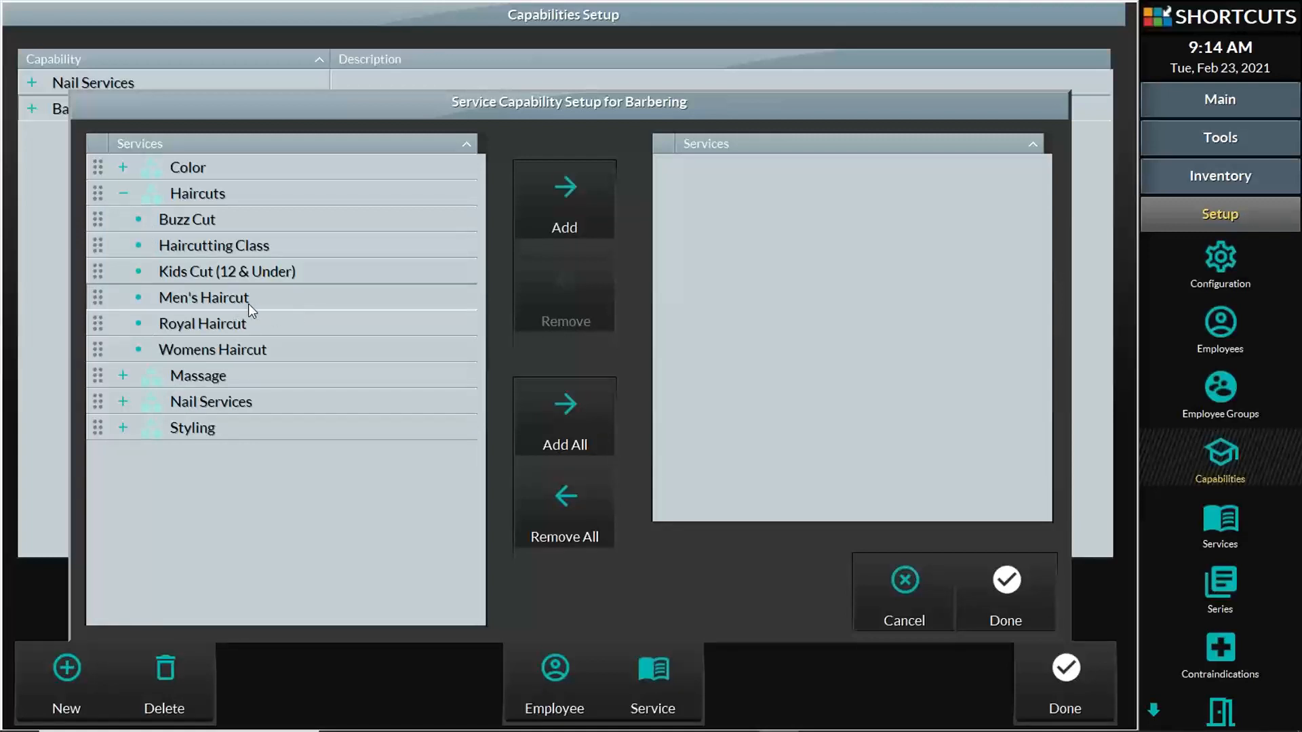
pyautogui.click(557, 203)
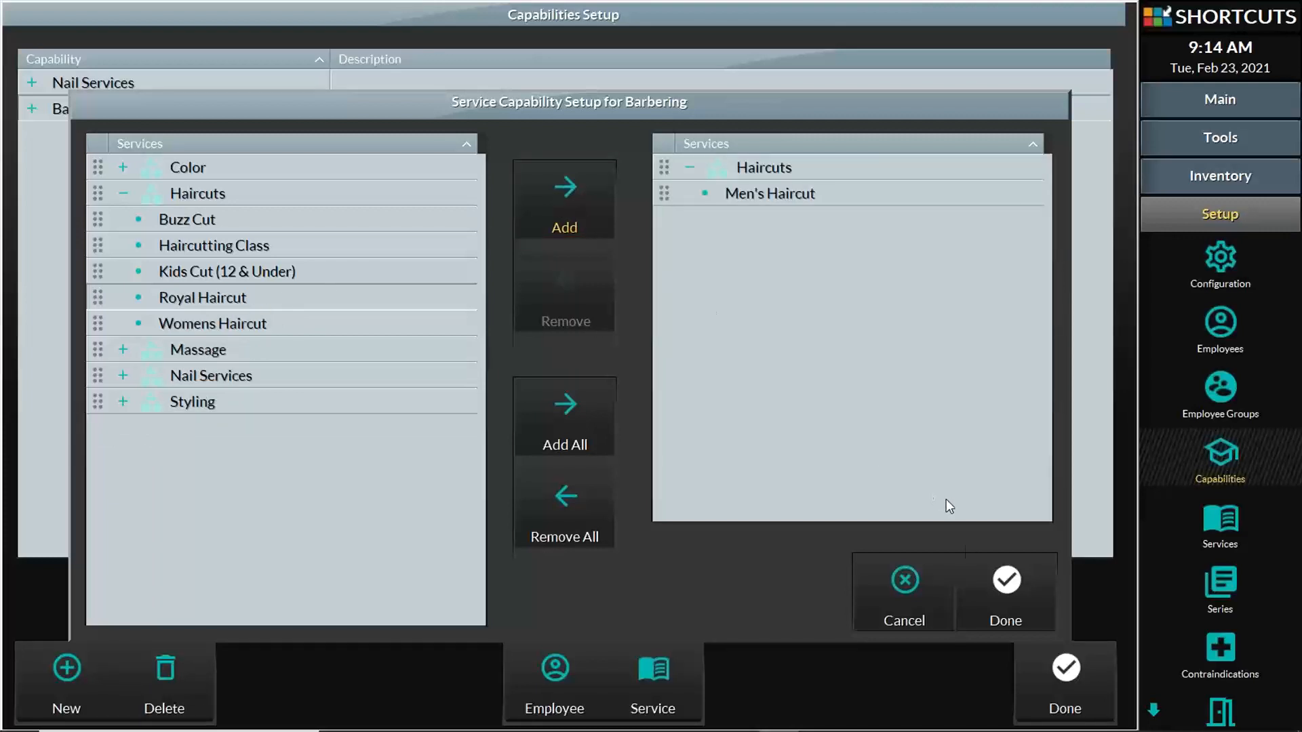
pyautogui.click(1000, 588)
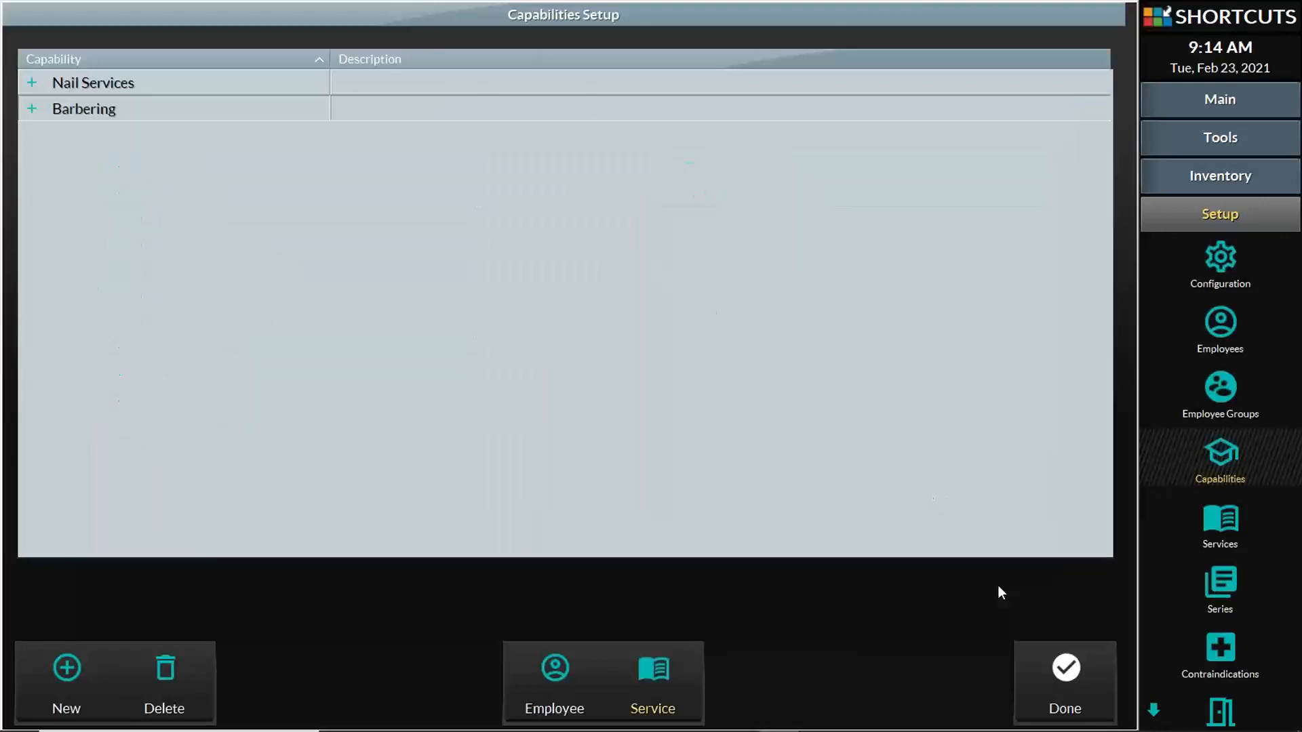
# Step: Review the employees and services assigned to the Barbering capability, and collapse both lists
pyautogui.click(31, 109)
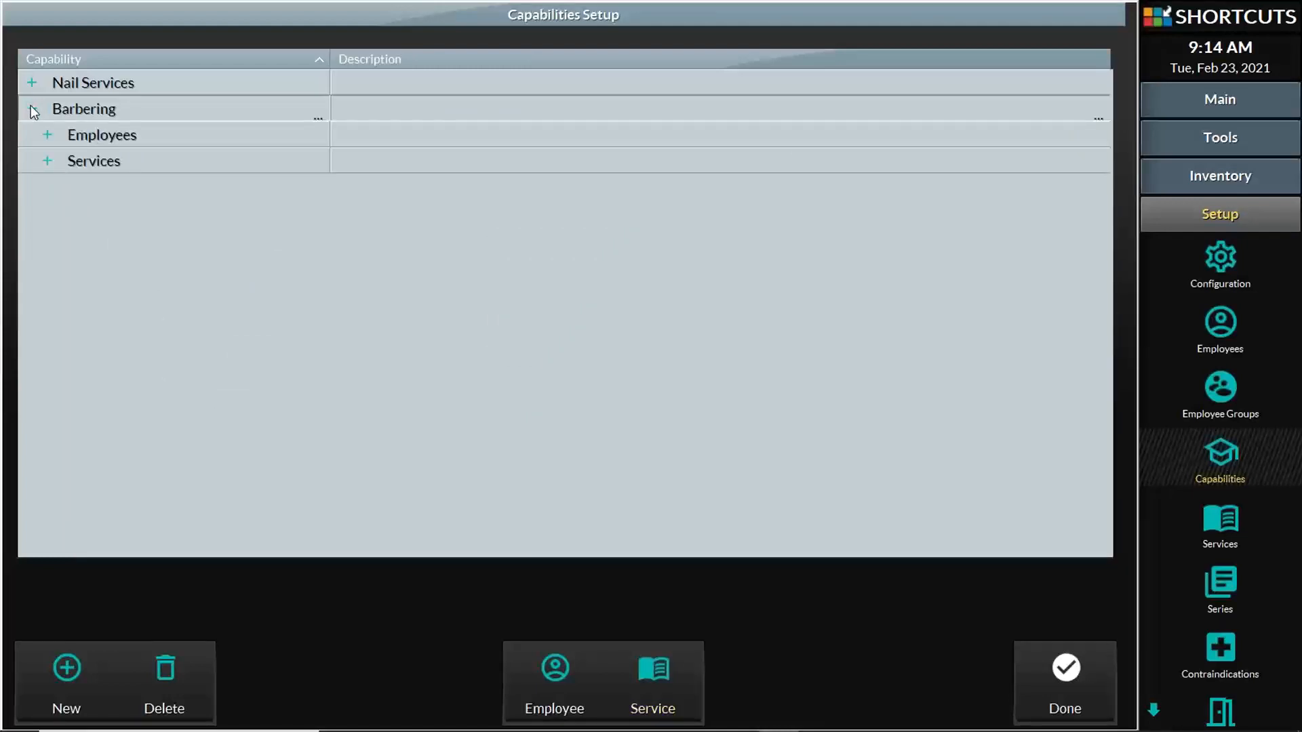
pyautogui.click(47, 161)
pyautogui.click(46, 135)
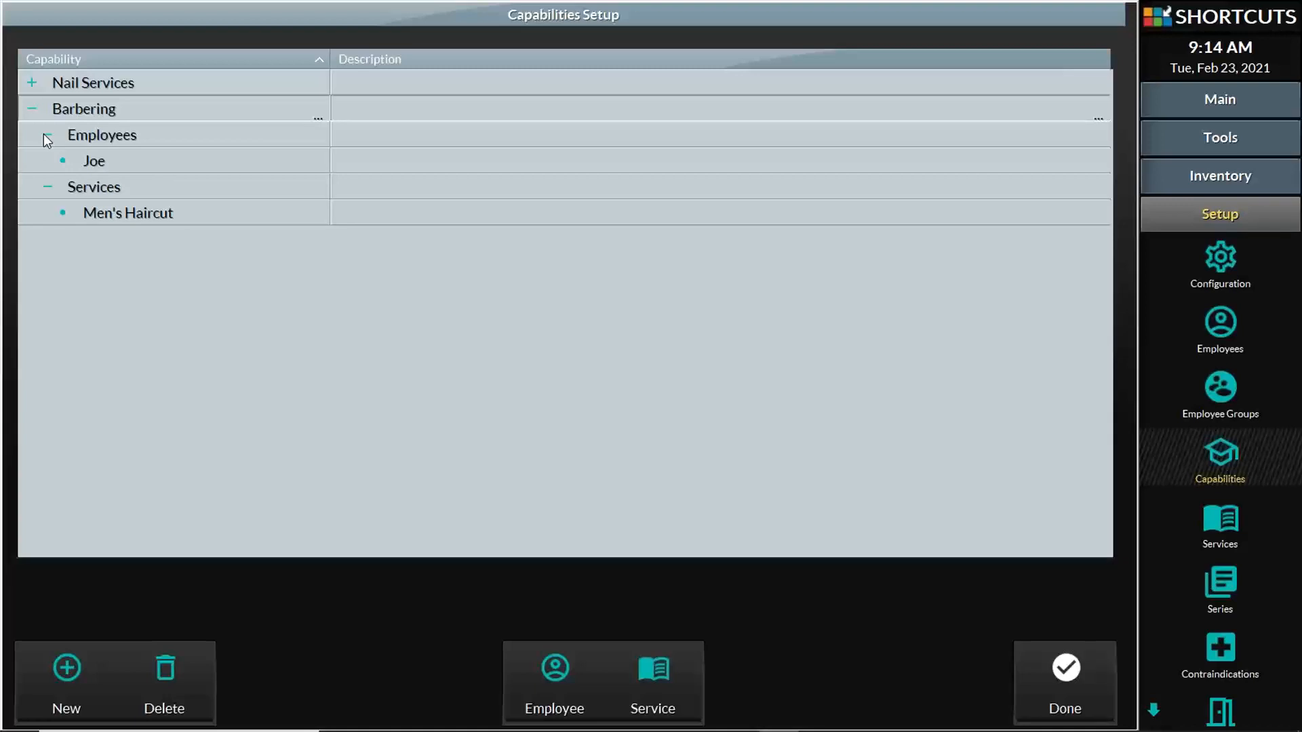
pyautogui.click(45, 135)
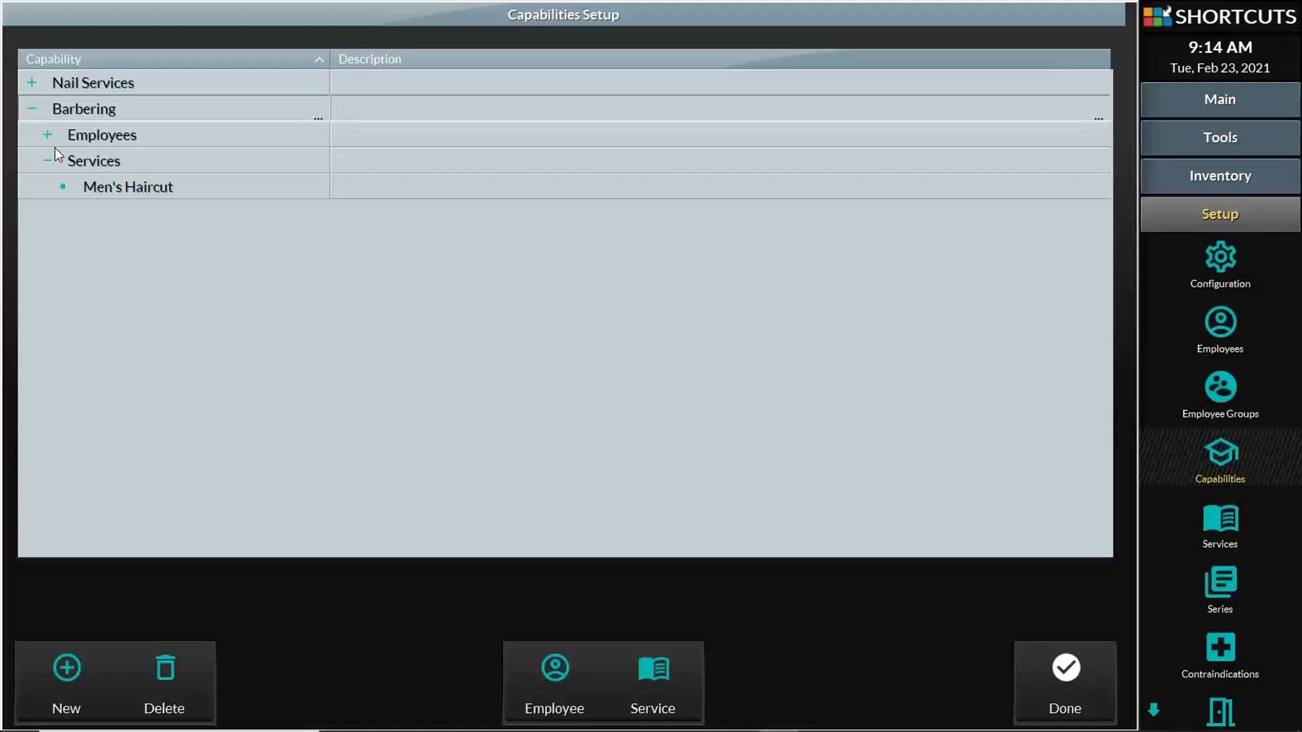
pyautogui.click(48, 163)
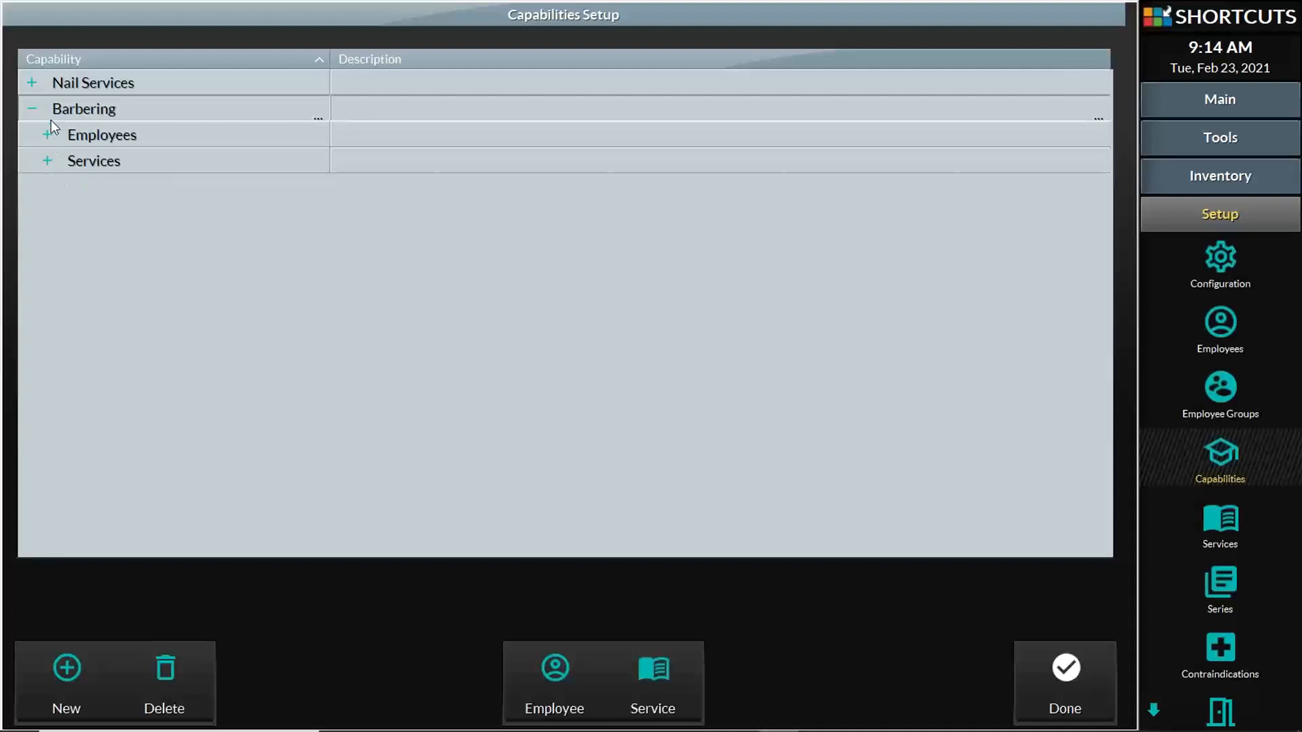
# Step: Collapse the Barbering capability in the capabilities list
pyautogui.click(32, 110)
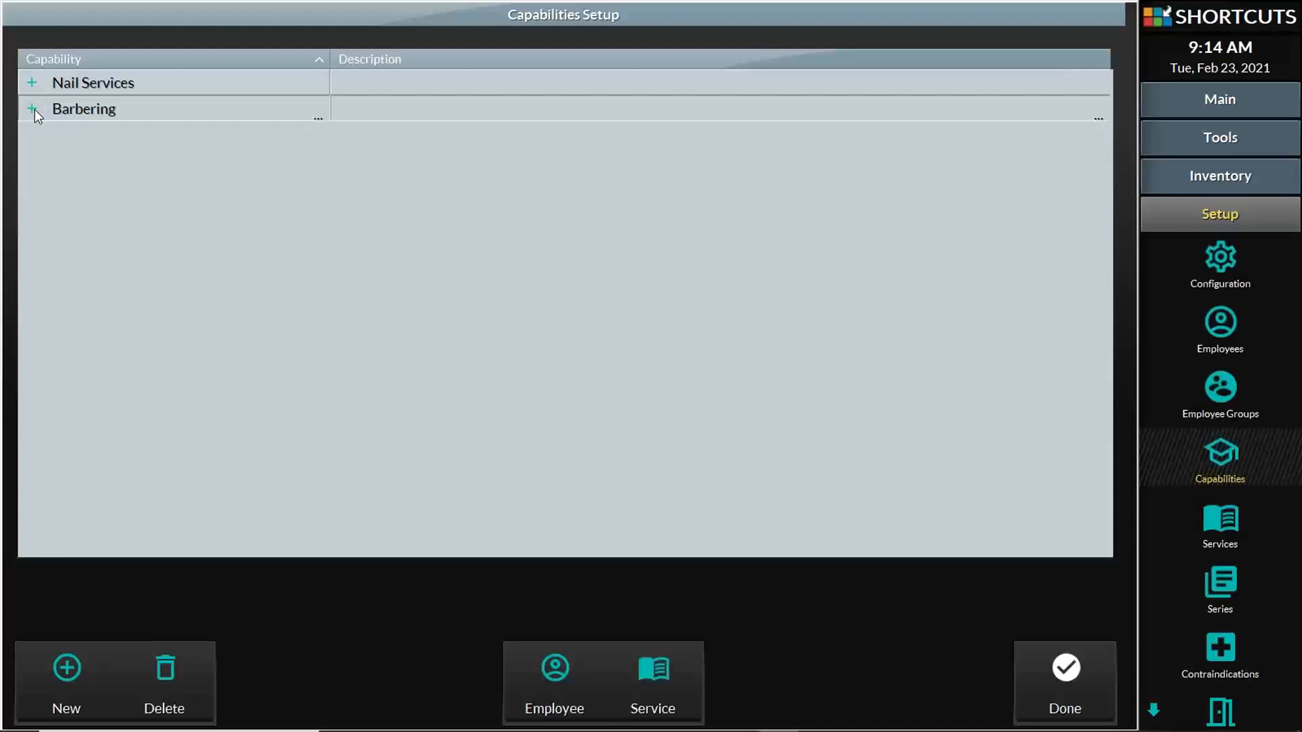
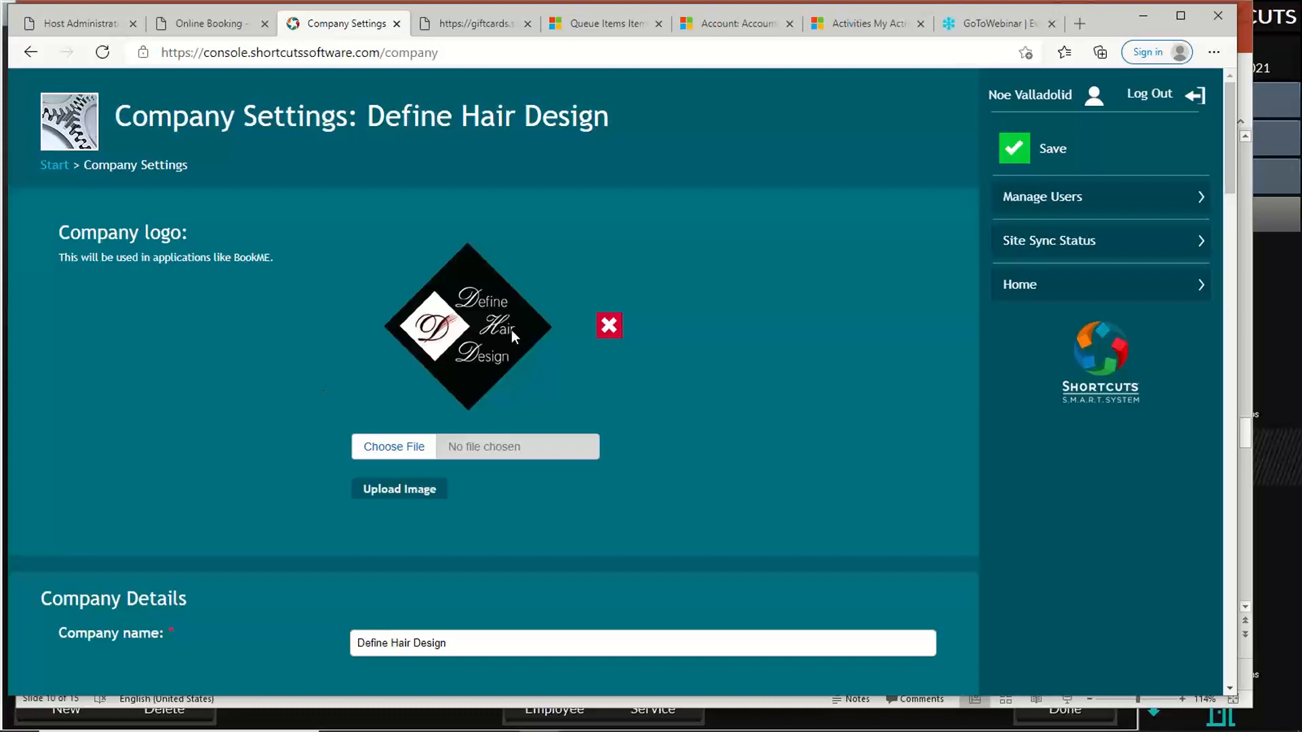
# Step: Compare the online booking page with the company settings in the browser, and look through the available BookME themes, keeping Black Wallpaper
pyautogui.click(222, 26)
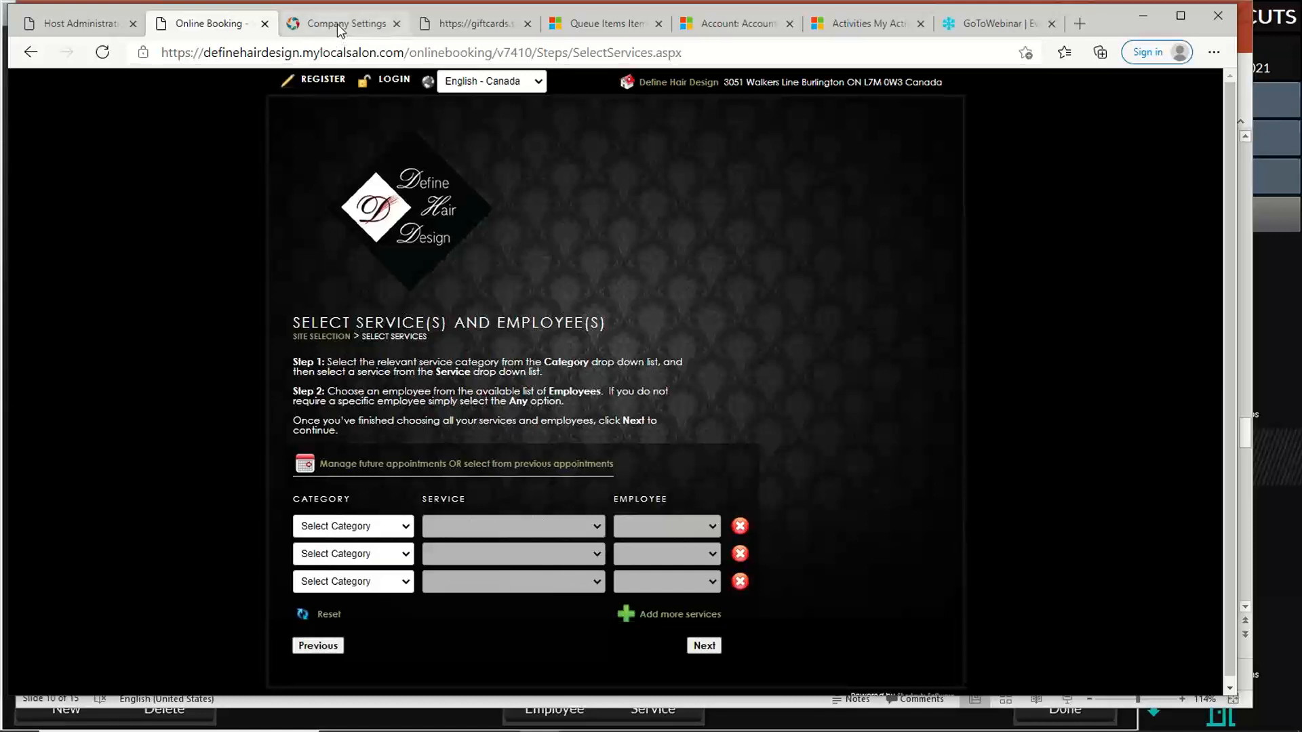
pyautogui.click(336, 23)
pyautogui.scroll(-4, 234, 225)
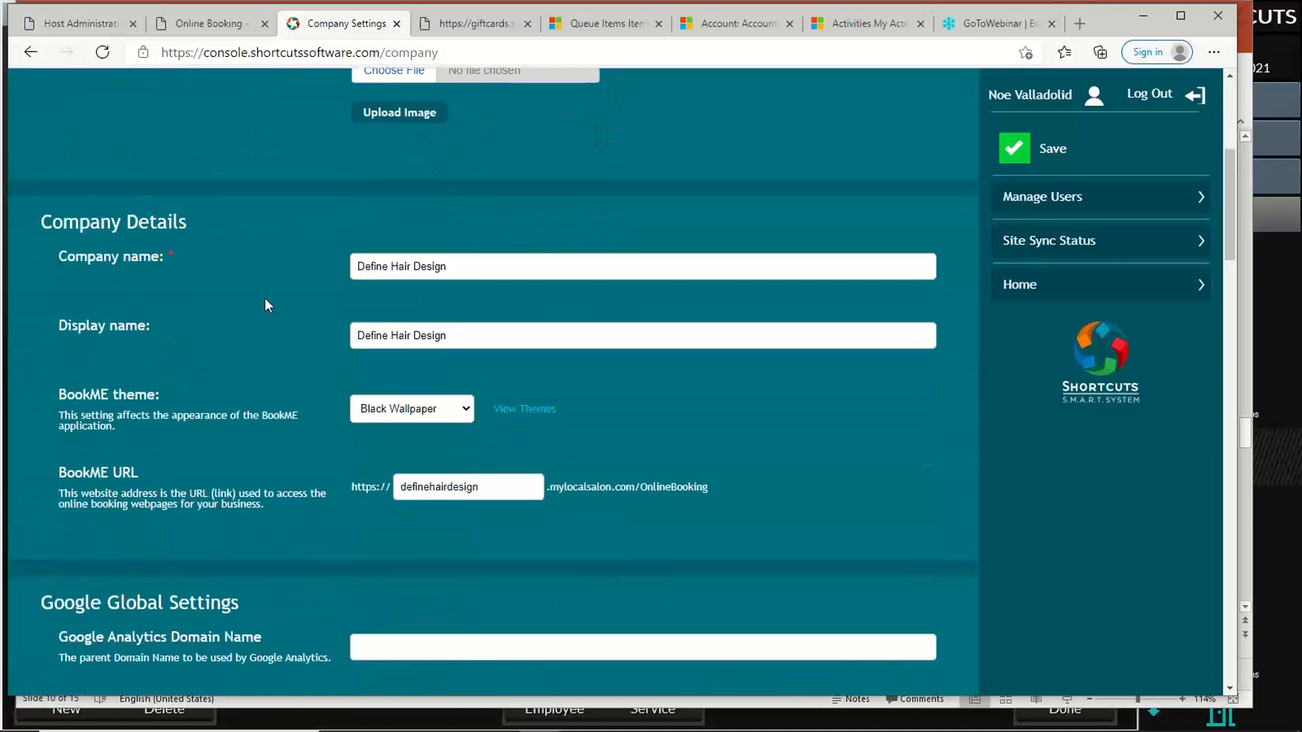
pyautogui.click(418, 410)
pyautogui.click(420, 411)
pyautogui.click(421, 411)
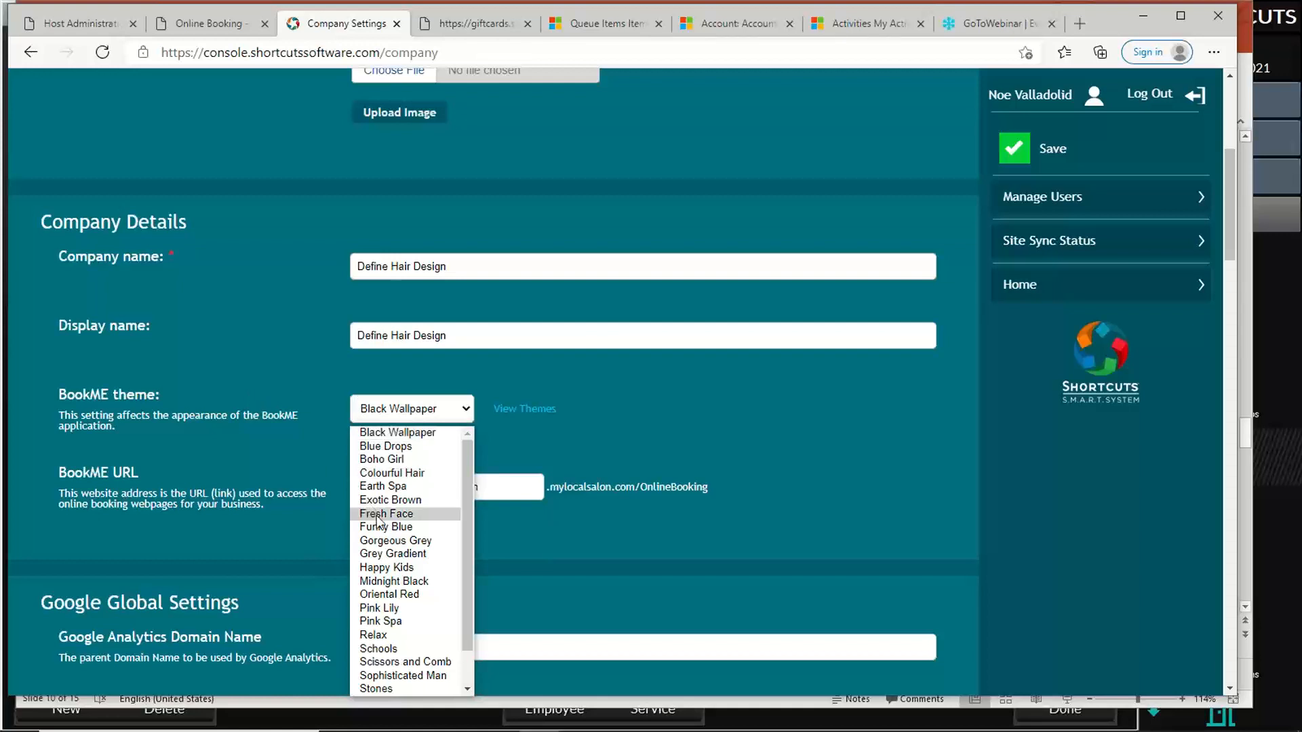
pyautogui.click(250, 434)
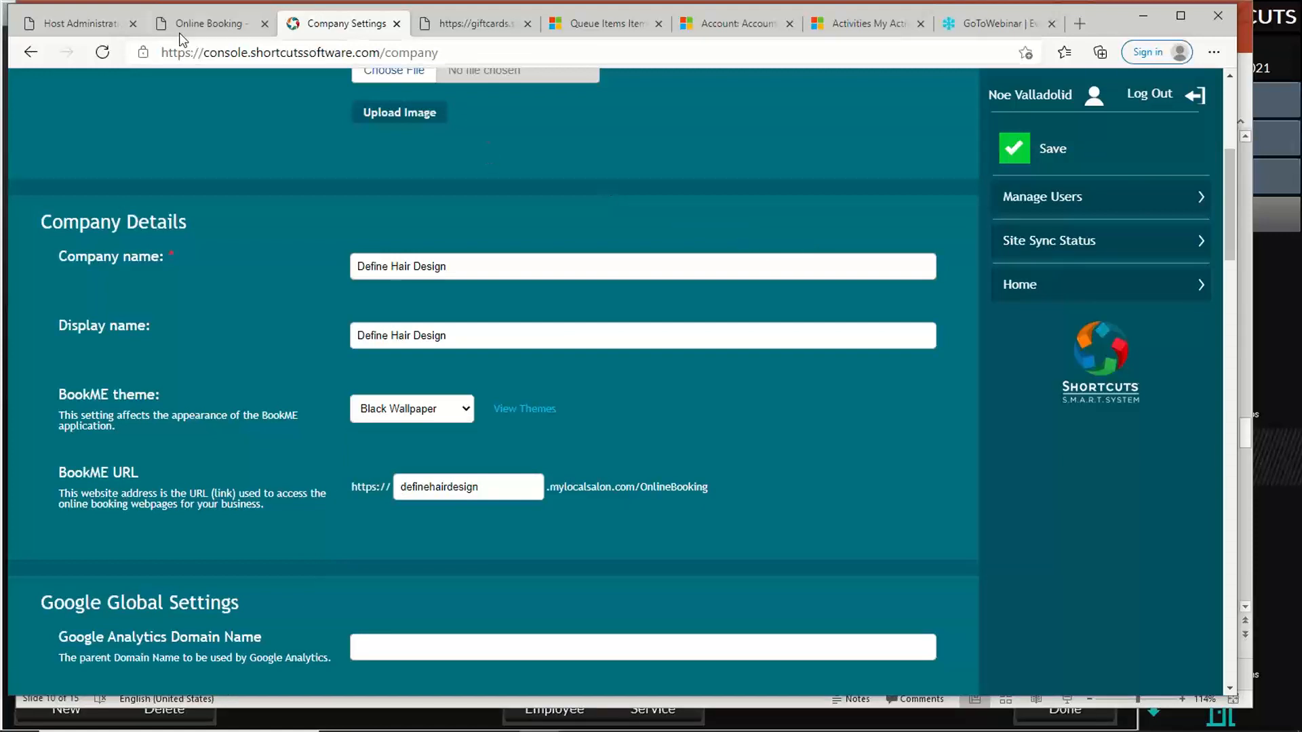
# Step: Check the theme on the booking page, and examine the BookME URL, Google Global Settings and Other Settings in the company settings
pyautogui.click(200, 23)
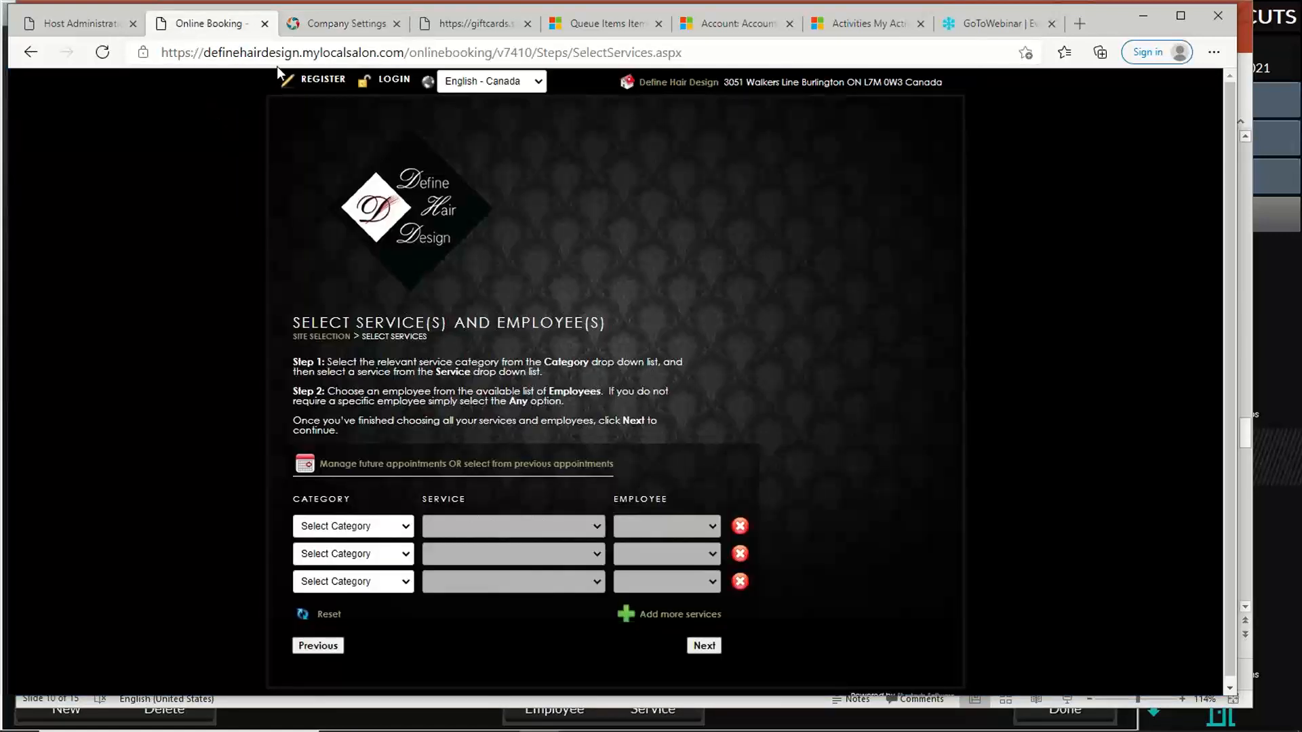
pyautogui.click(344, 27)
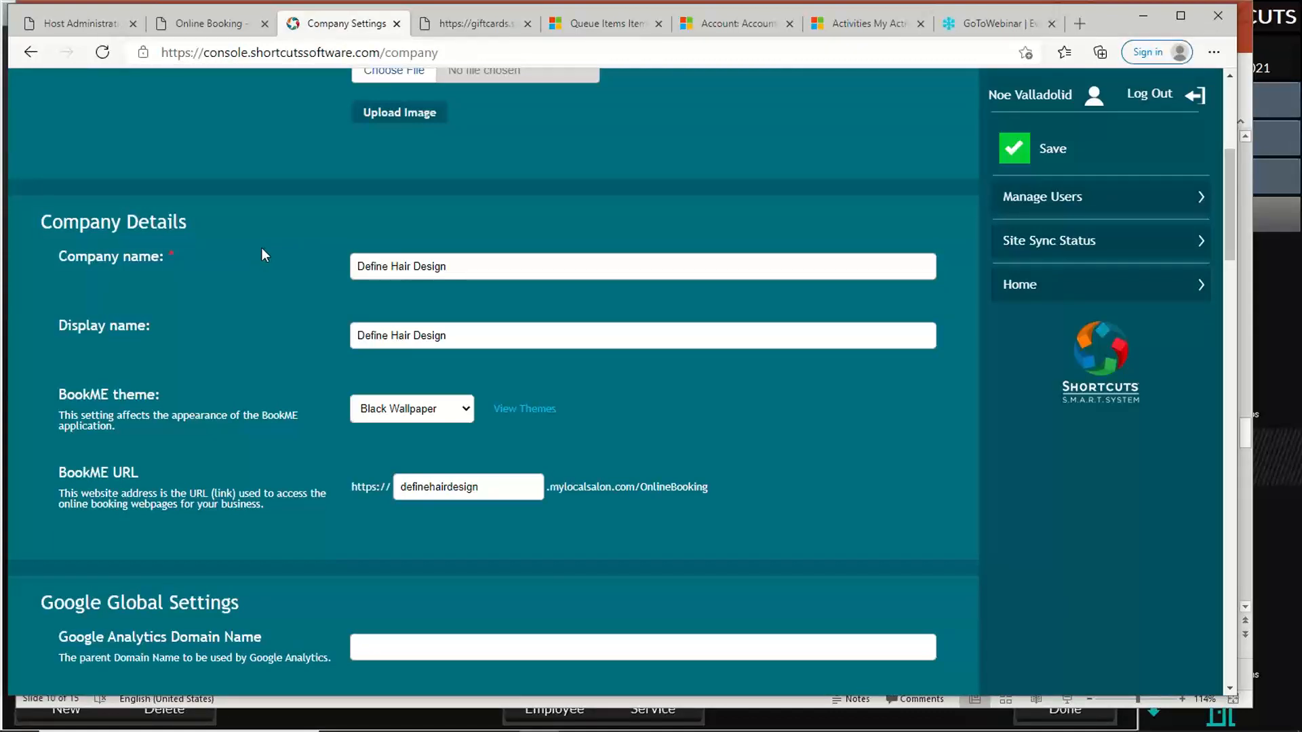
pyautogui.scroll(-3, 264, 255)
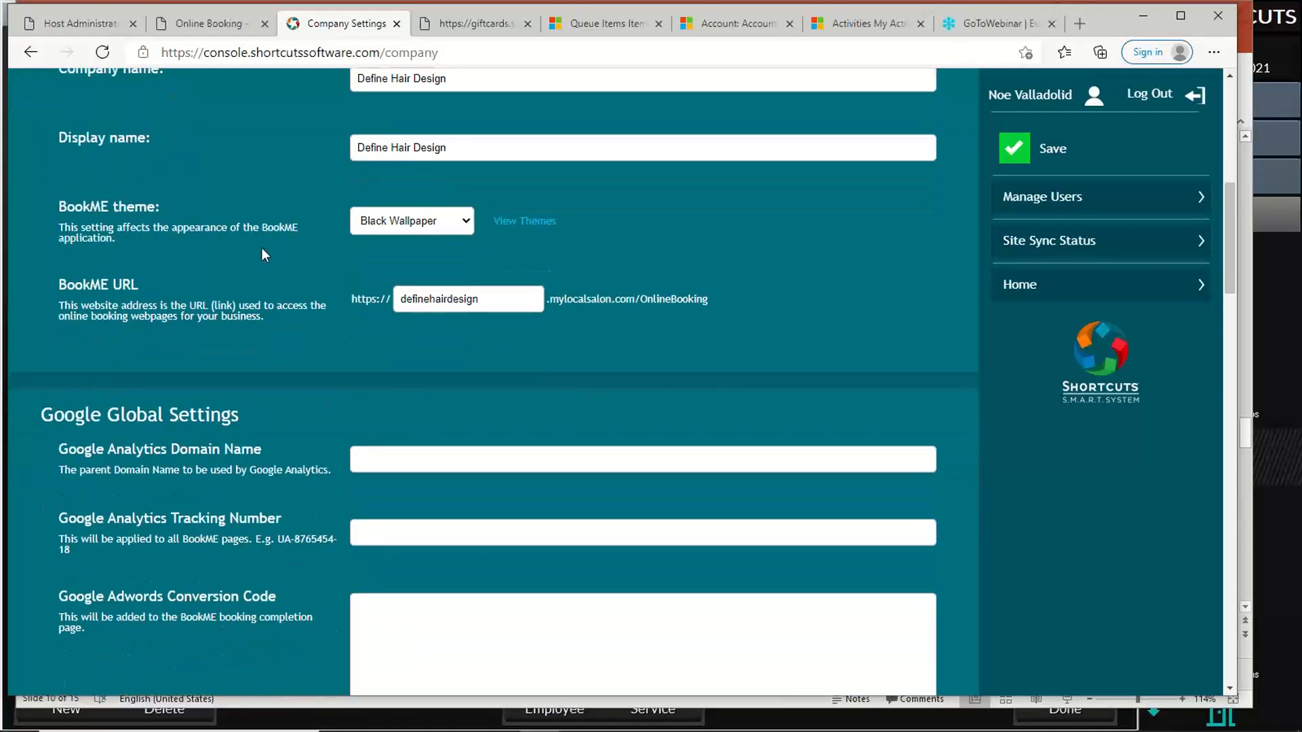
pyautogui.scroll(-3, 263, 251)
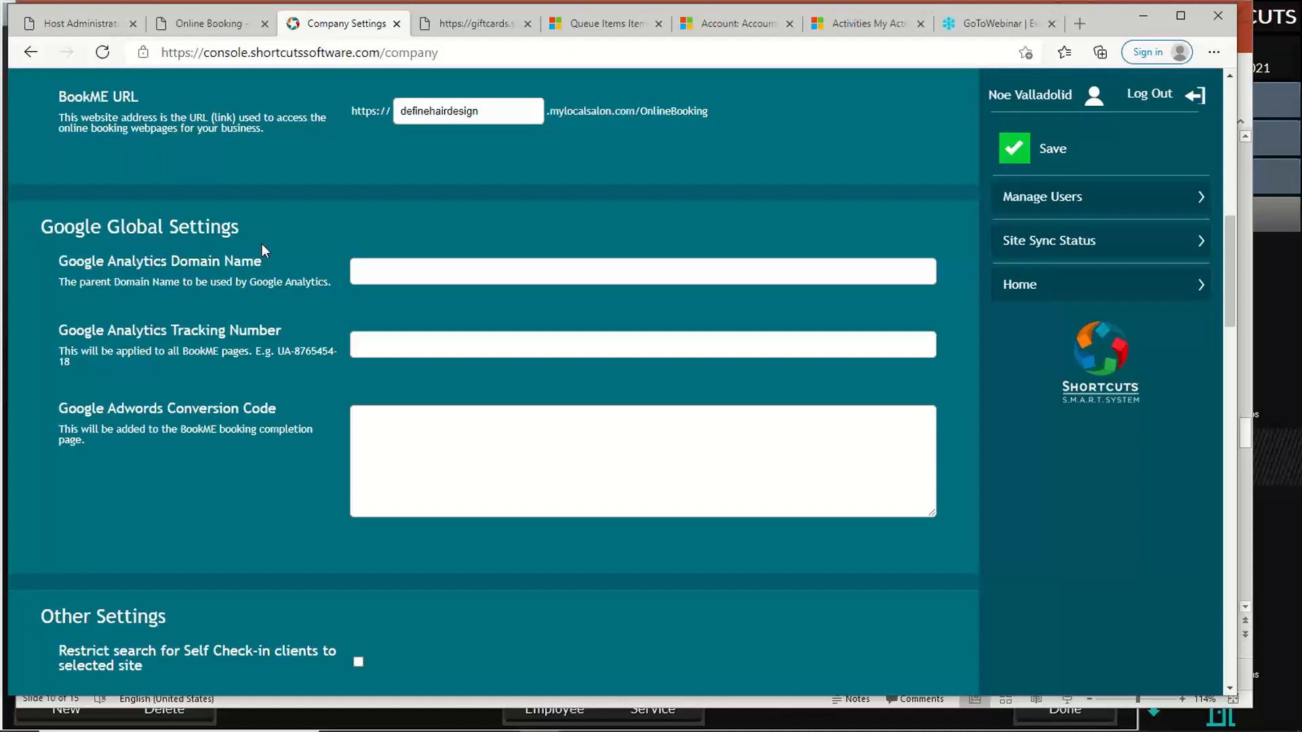
pyautogui.scroll(-5, 214, 226)
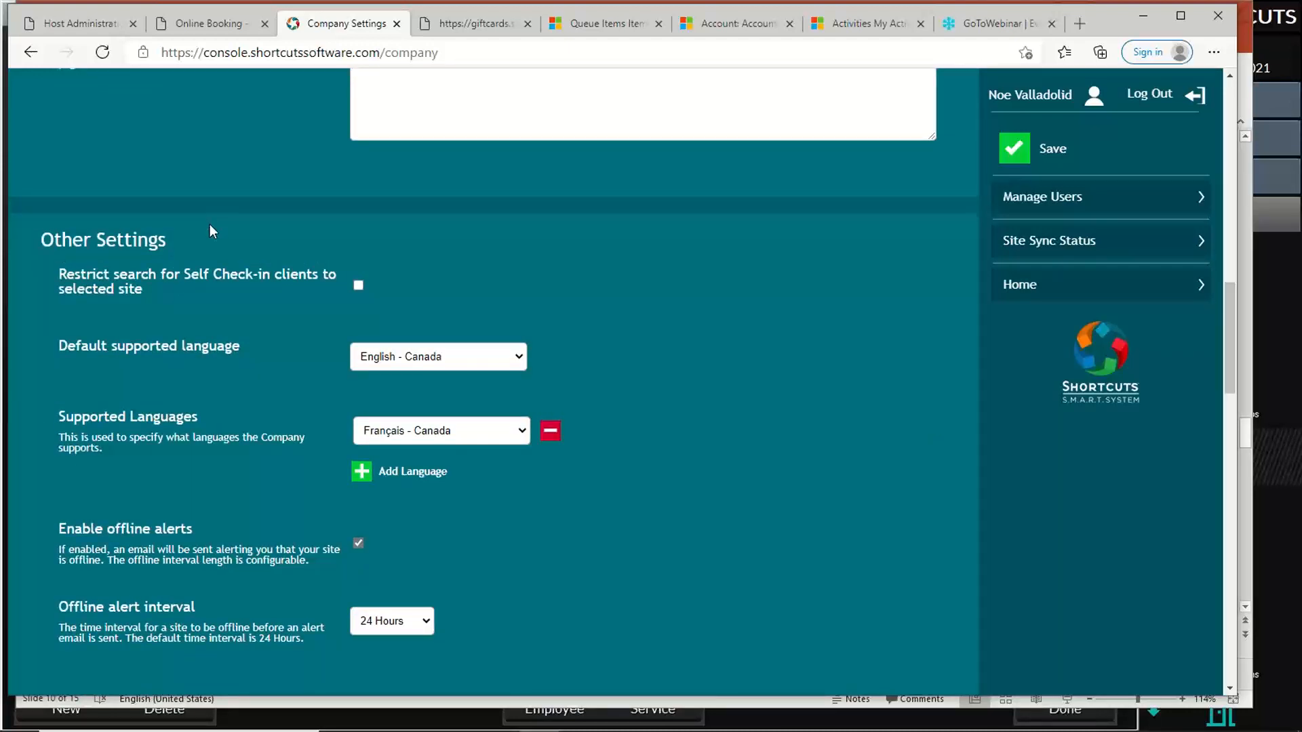
# Step: Highlight the Step 1 and Step 2 instructions on the online booking page, and switch its language to Français - Canada
pyautogui.click(212, 24)
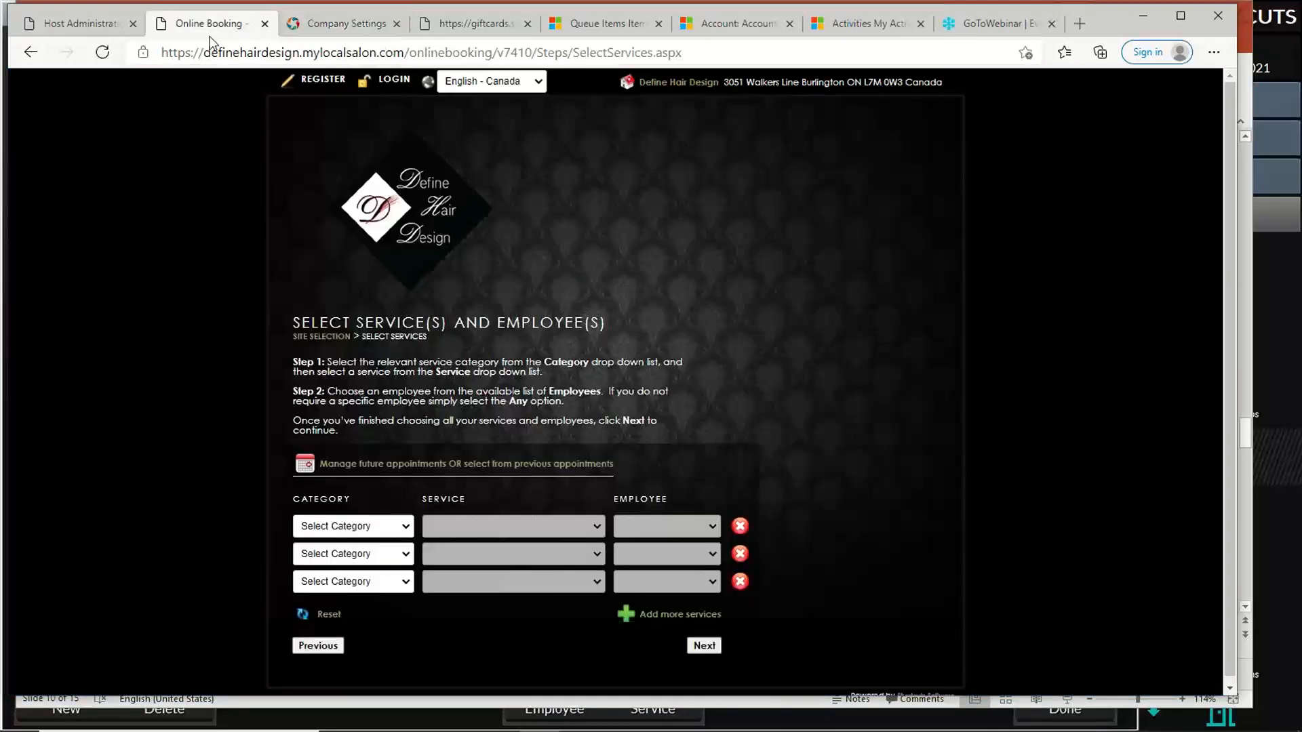
pyautogui.moveTo(293, 358); pyautogui.dragTo(629, 407)
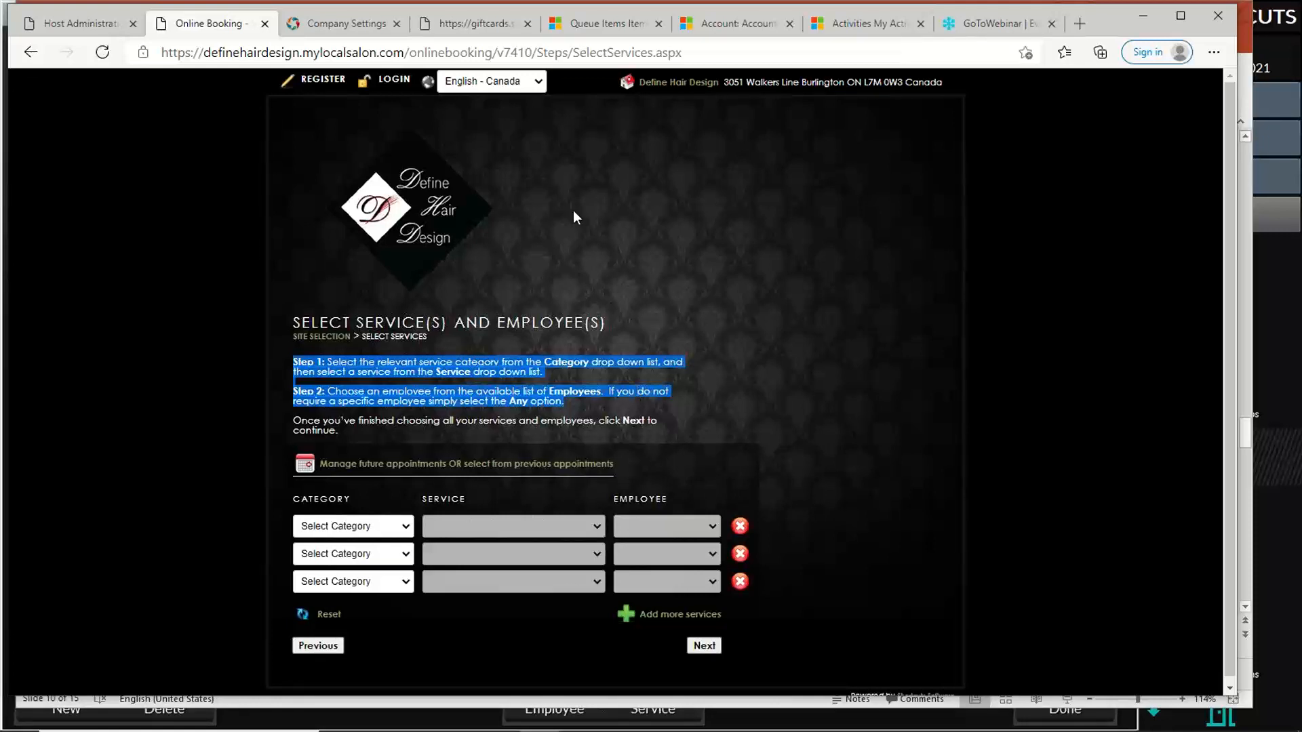
pyautogui.click(540, 81)
pyautogui.click(539, 81)
pyautogui.click(539, 81)
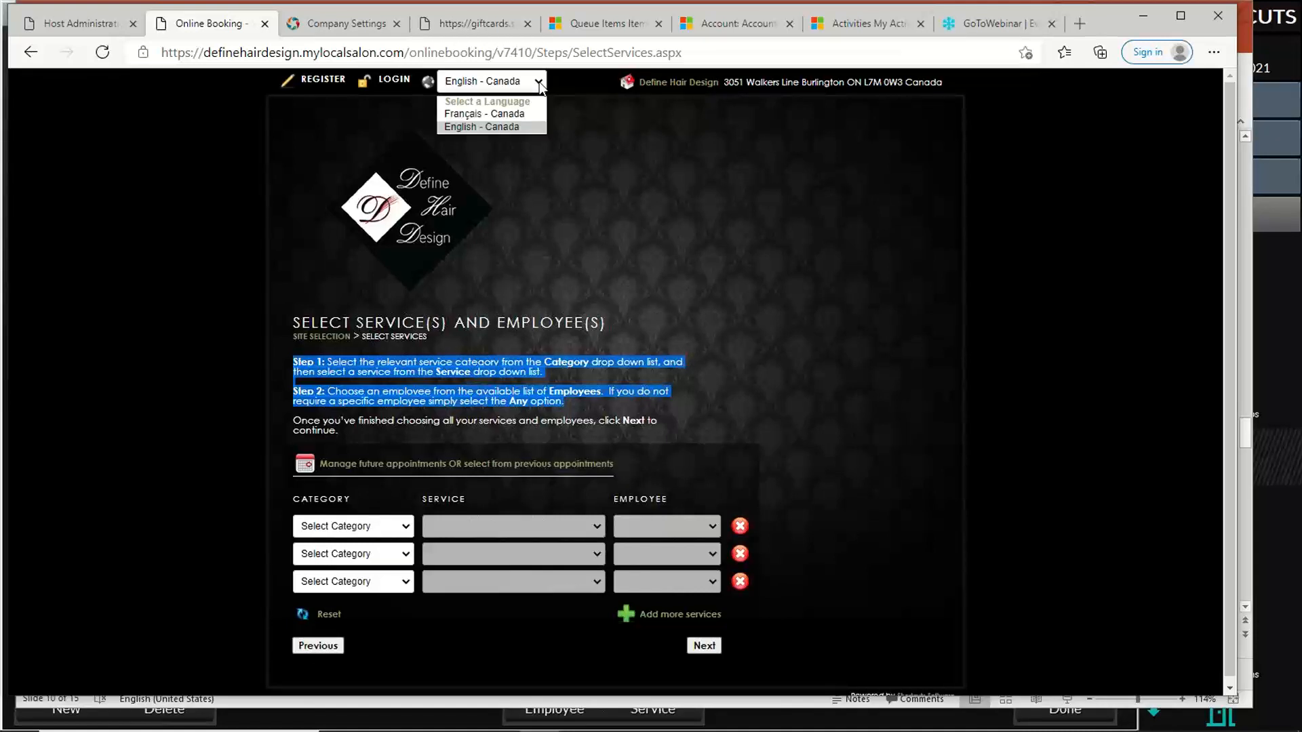
pyautogui.click(467, 114)
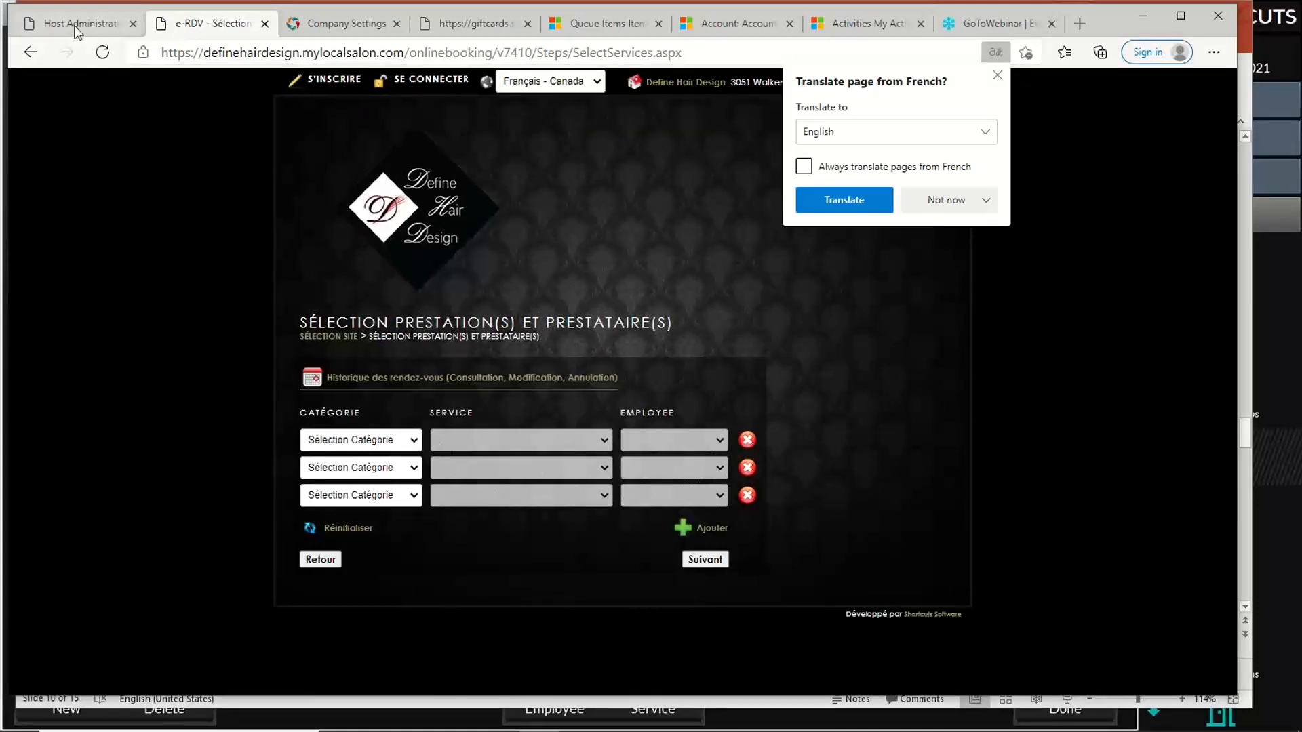
pyautogui.click(77, 27)
pyautogui.click(200, 22)
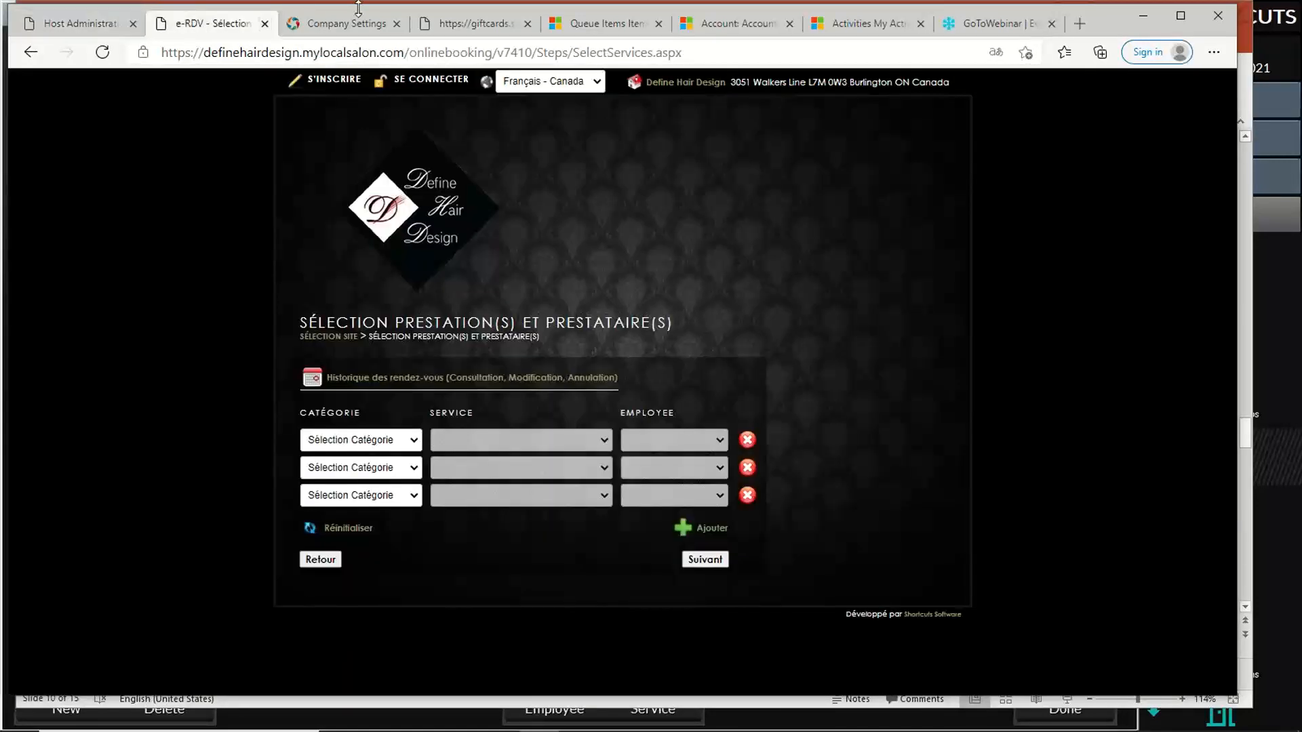
# Step: Look through the languages available under Supported Languages in the company settings, leaving the selection as it is
pyautogui.click(349, 23)
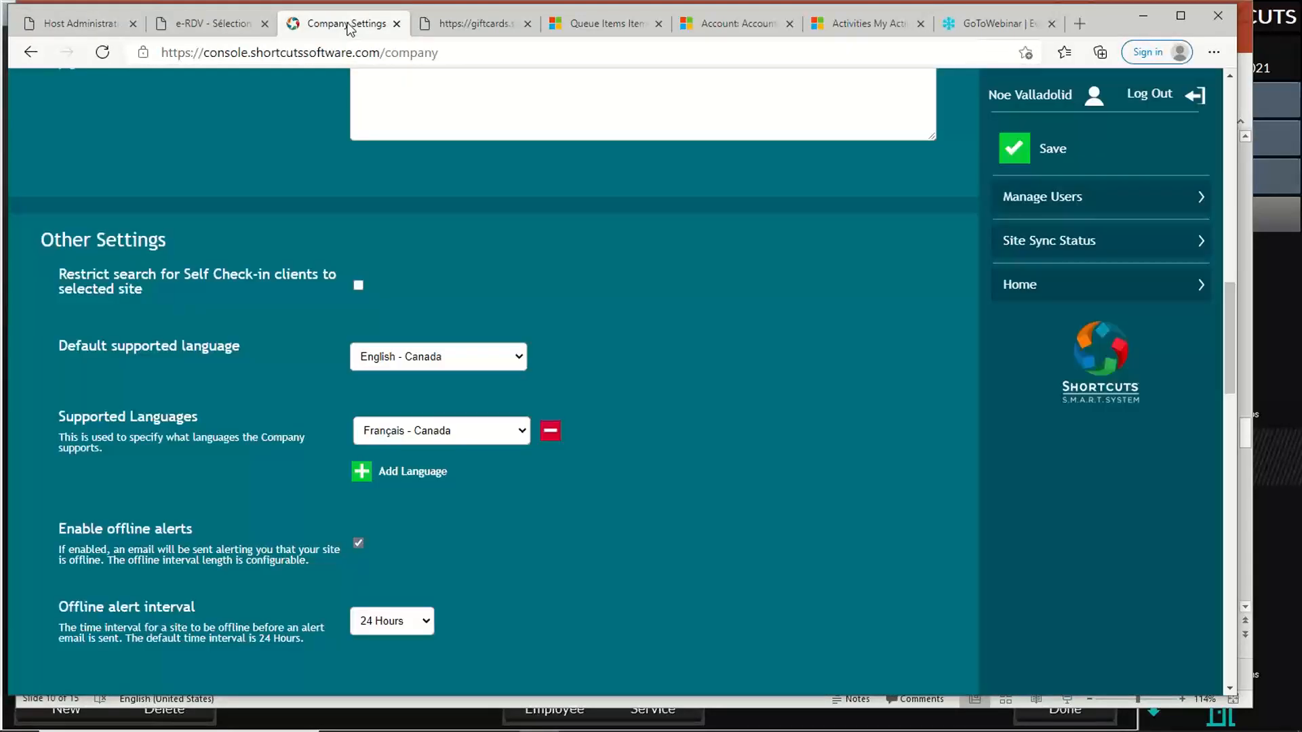
pyautogui.click(524, 434)
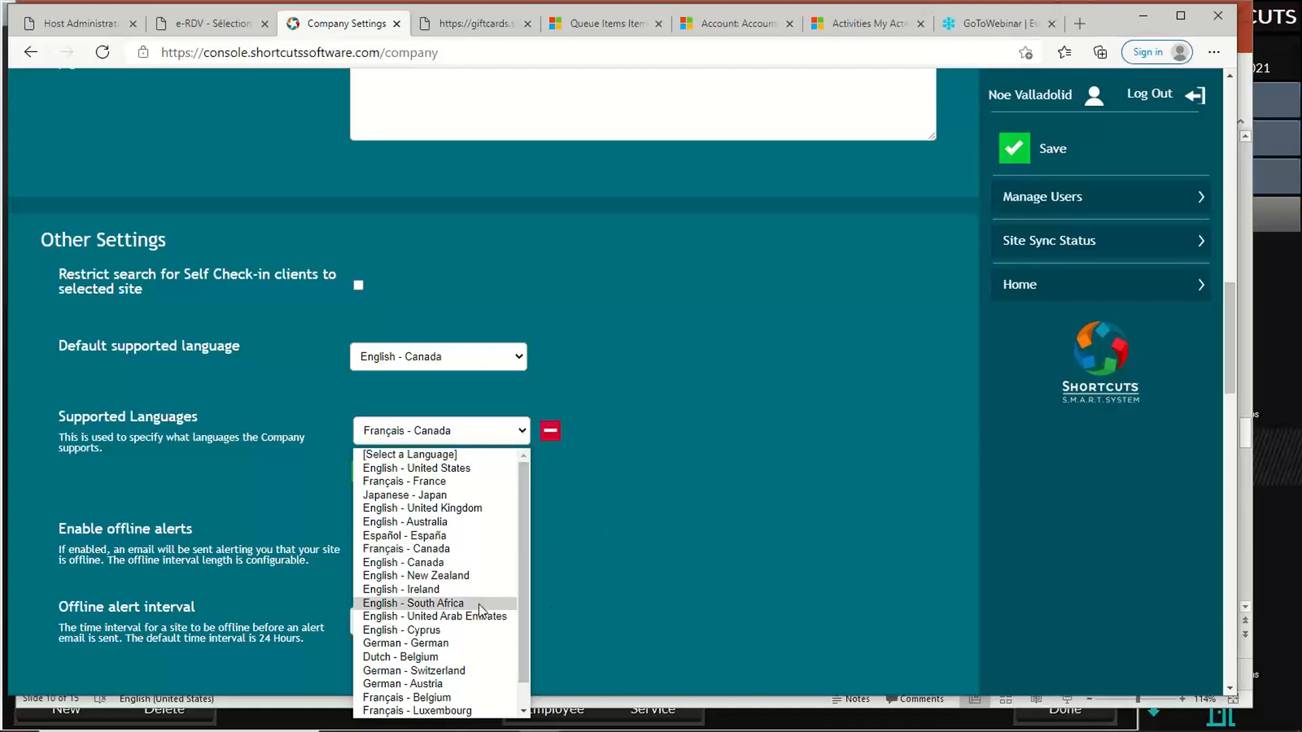
pyautogui.scroll(-1, 485, 631)
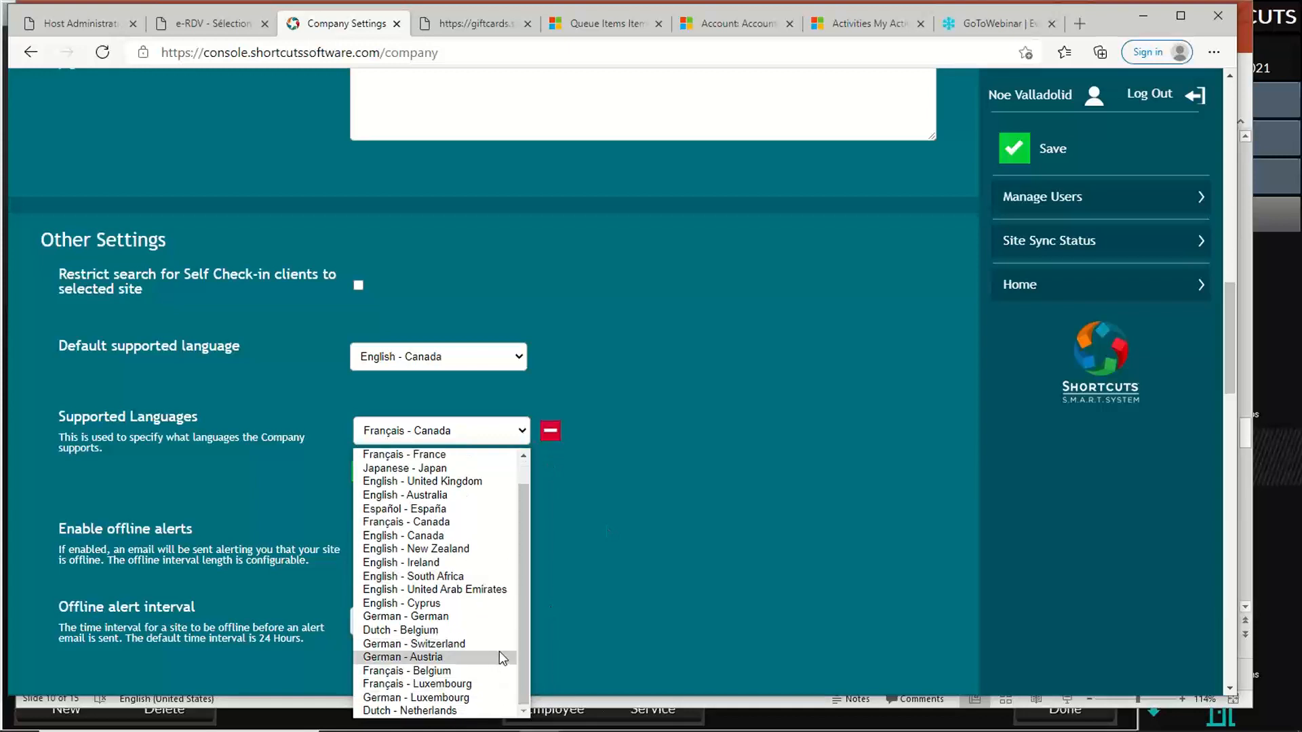
pyautogui.click(628, 555)
pyautogui.click(475, 27)
# Step: Switch the online booking page's language back to English - Canada
pyautogui.click(213, 23)
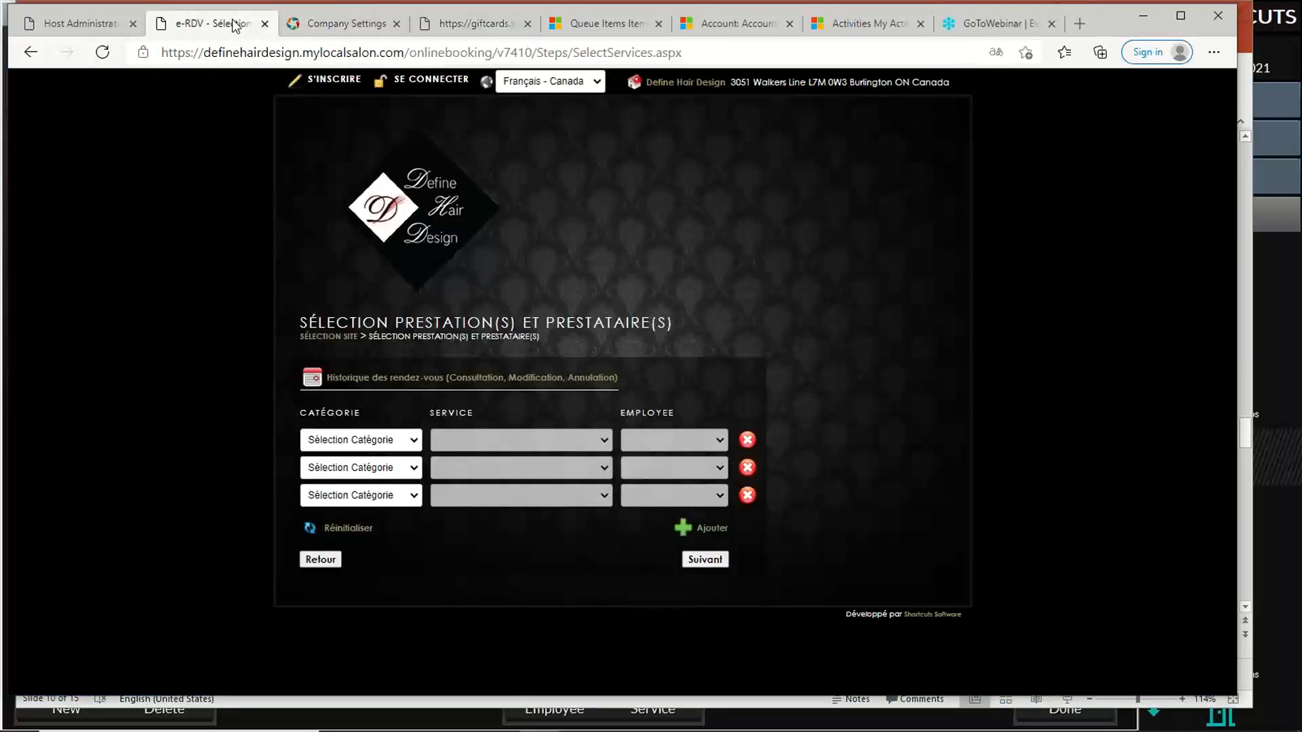
pyautogui.click(545, 82)
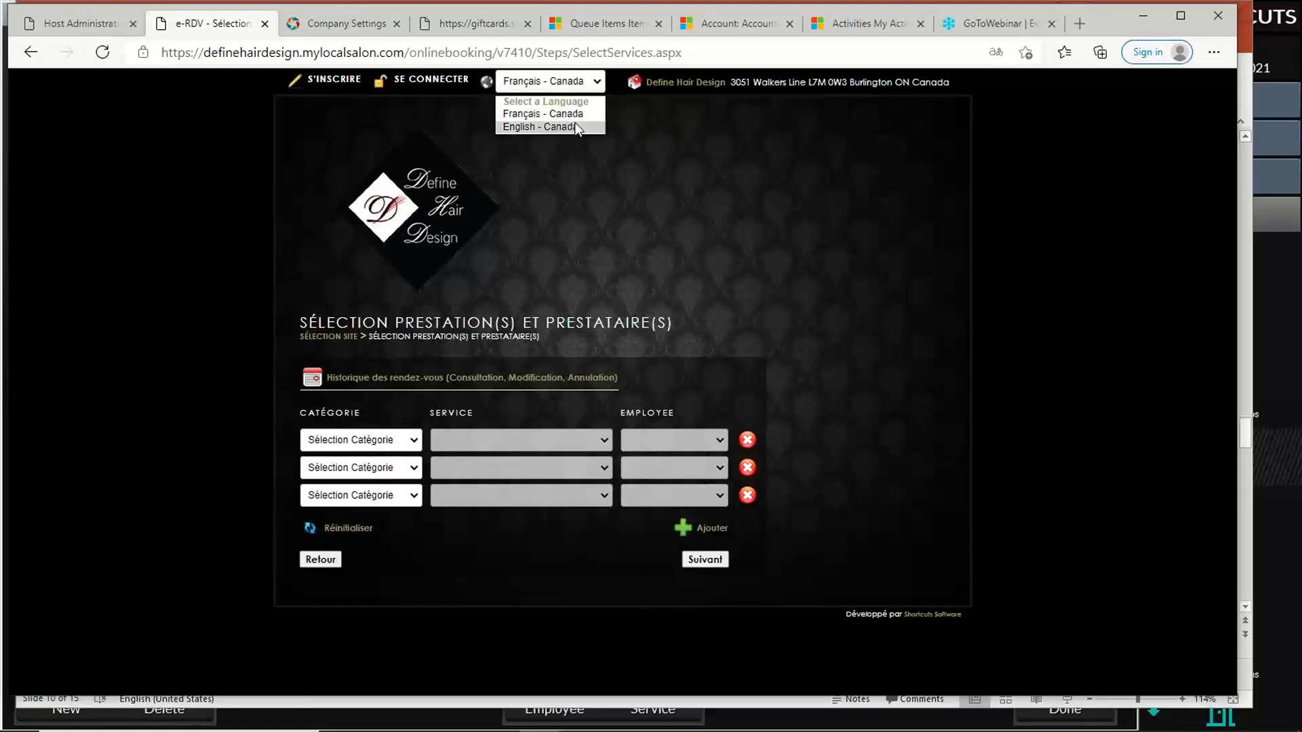
pyautogui.click(575, 123)
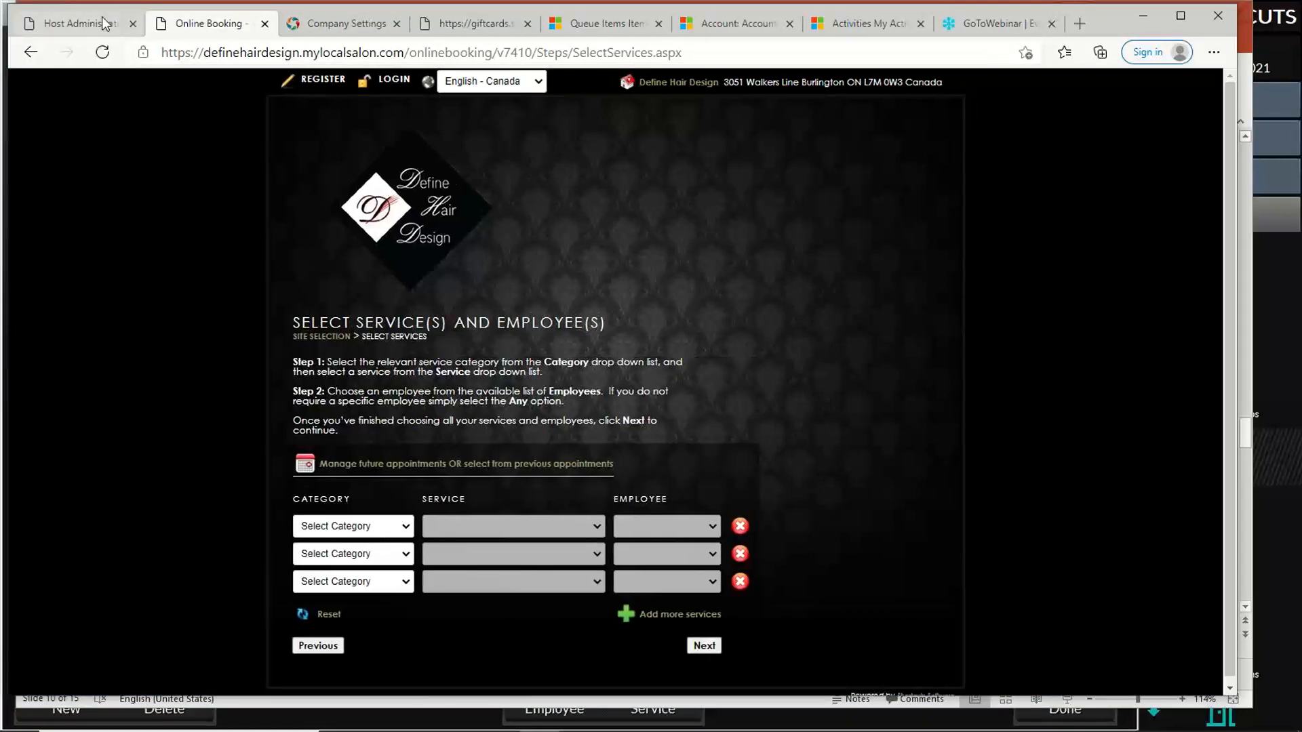
pyautogui.click(95, 24)
pyautogui.click(195, 21)
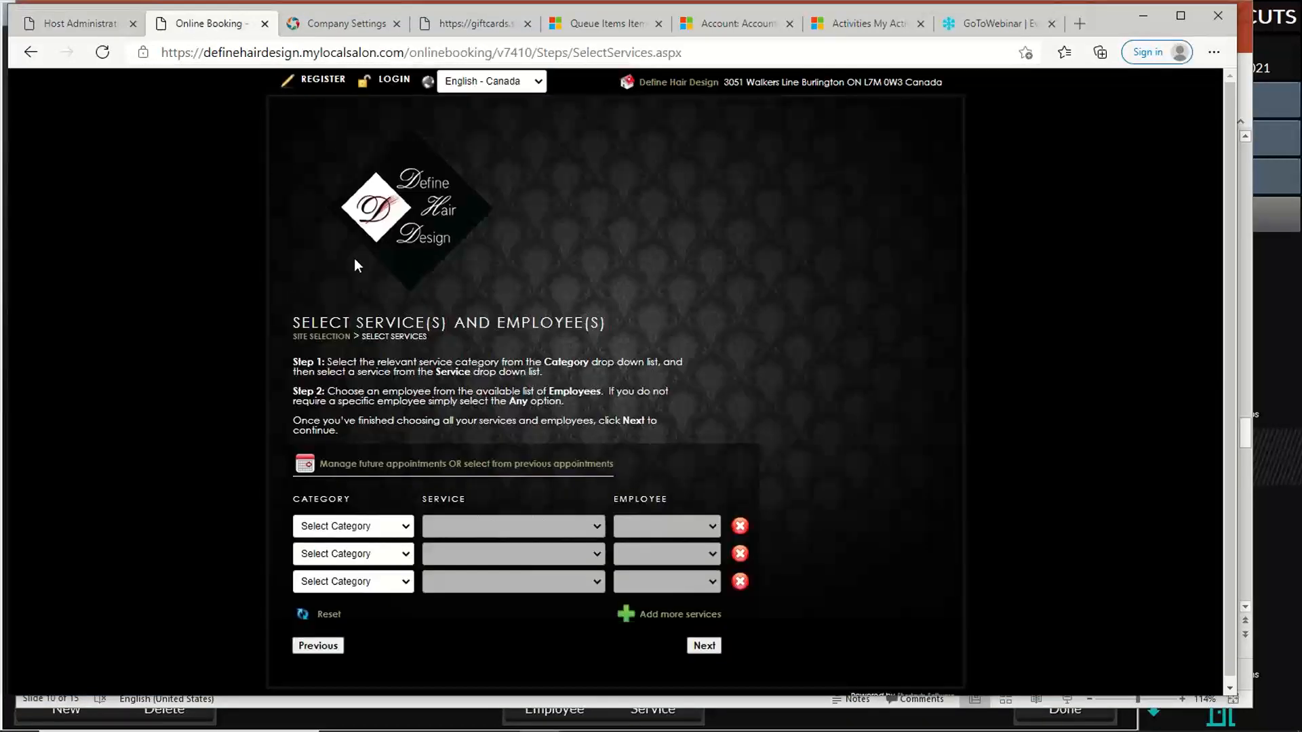
# Step: Place the Company Settings page before the booking page in the browser, and examine its BookME Global Page Content section
pyautogui.click(355, 24)
pyautogui.moveTo(355, 24); pyautogui.dragTo(224, 24)
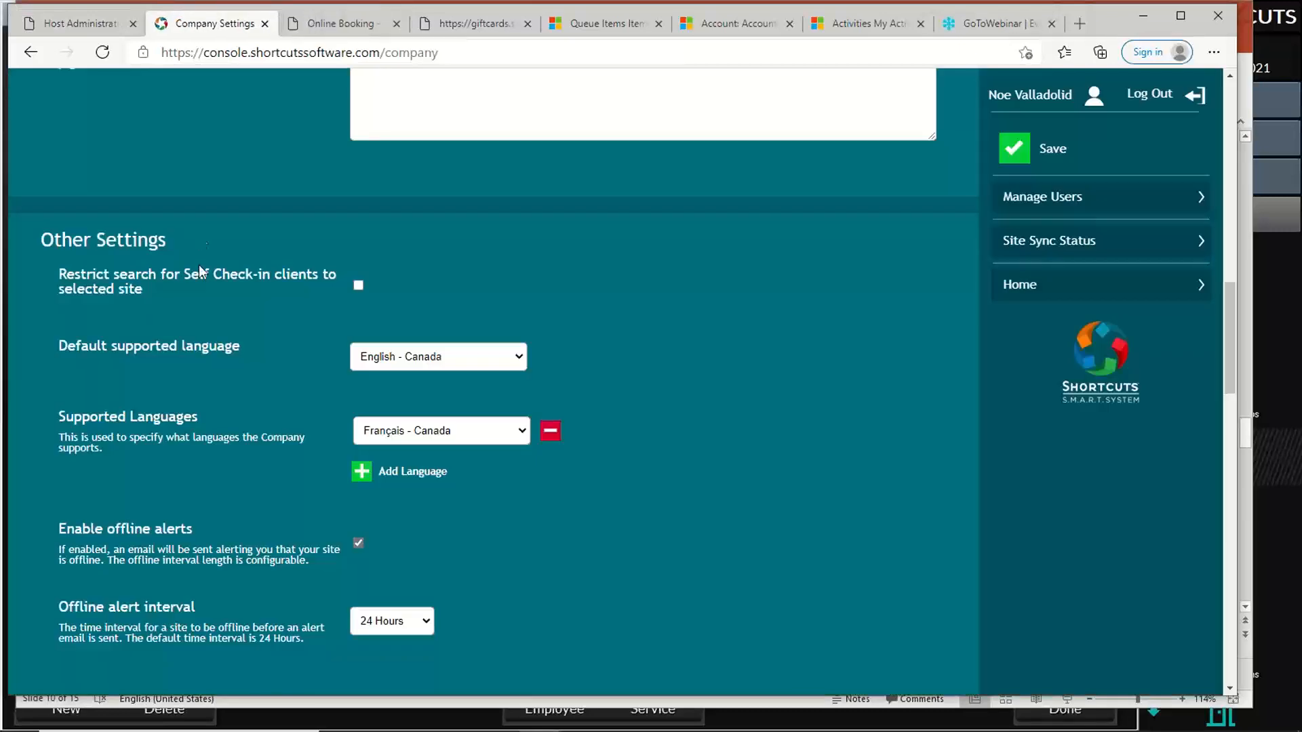
pyautogui.scroll(-7, 198, 264)
pyautogui.scroll(-1, 205, 278)
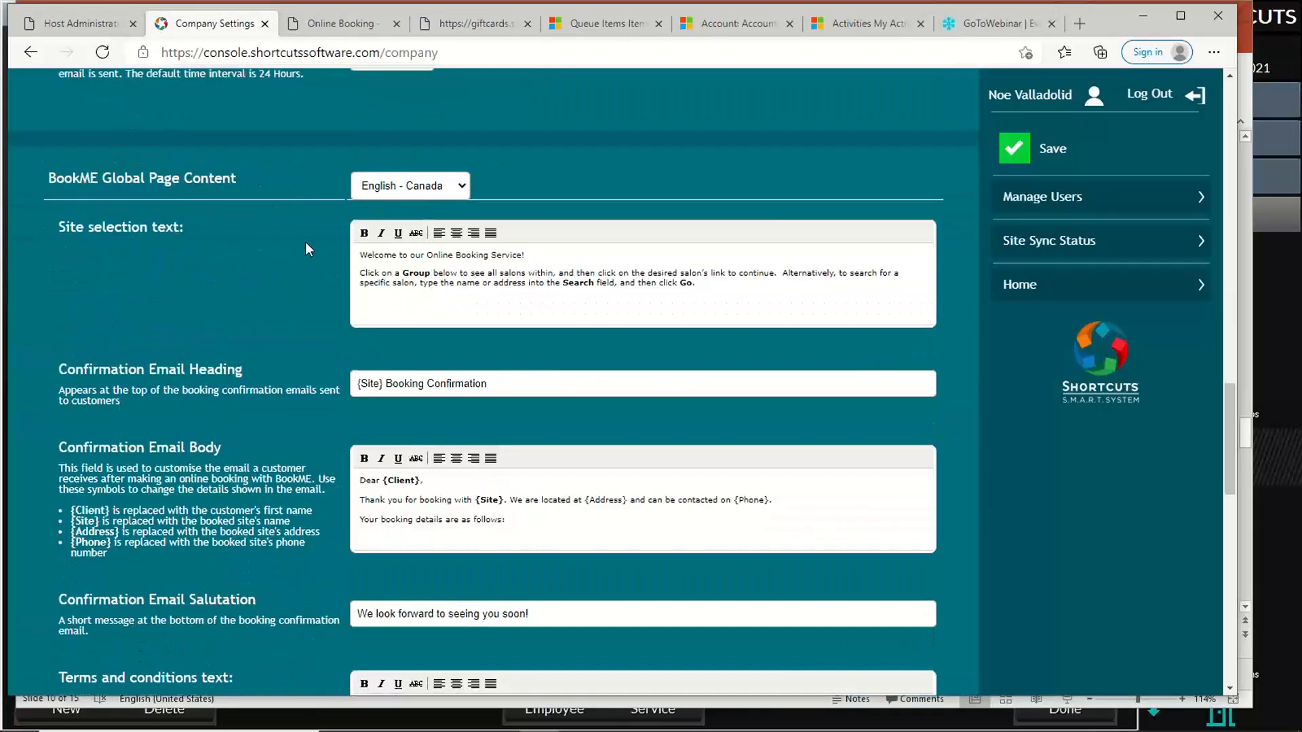
# Step: Highlight the booking page's instructions, and choose the Cuts category with the Mens Cut & Style service in the first row
pyautogui.click(337, 27)
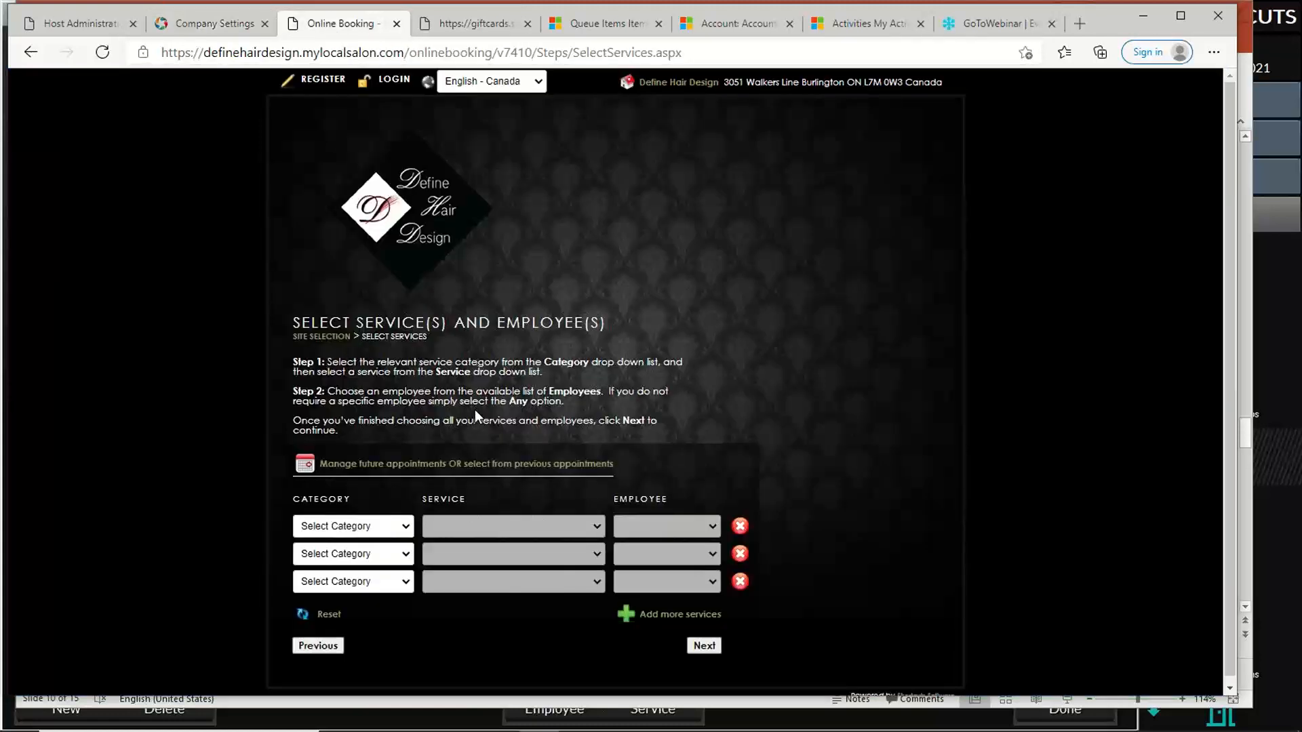
pyautogui.moveTo(474, 411); pyautogui.dragTo(295, 363)
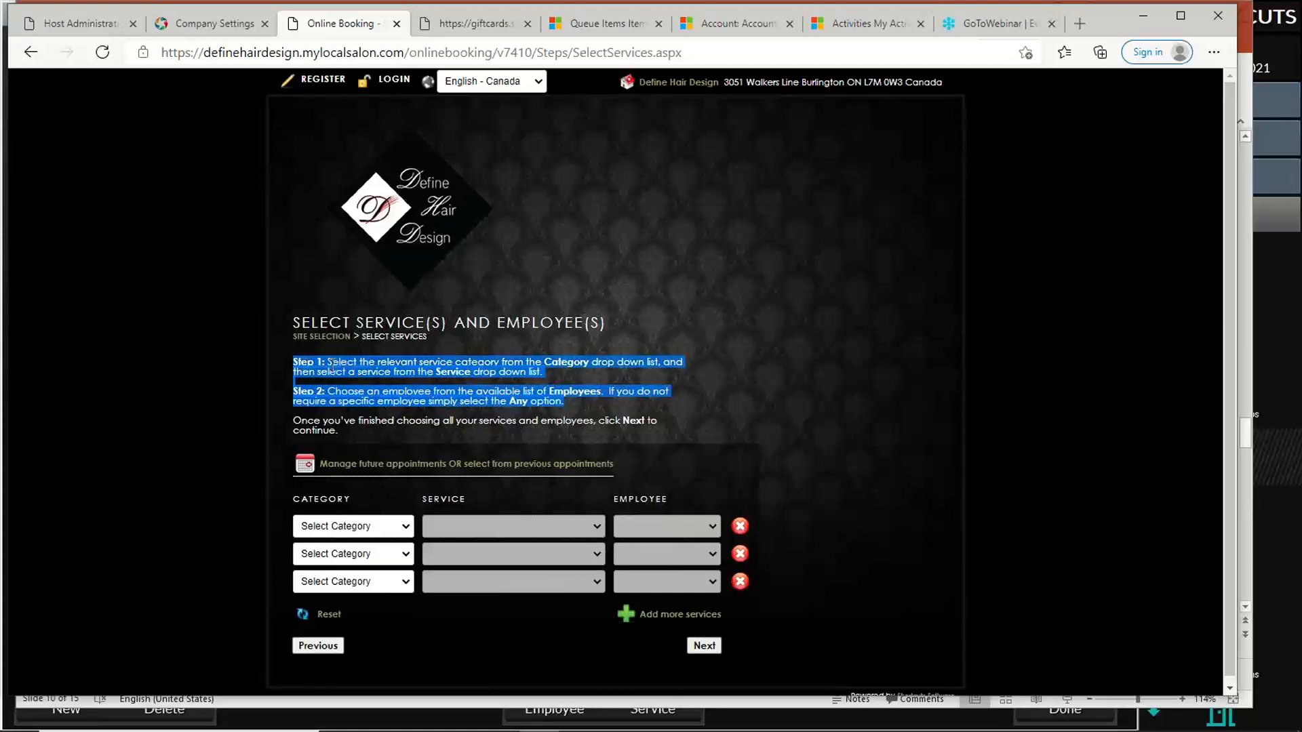
pyautogui.click(406, 527)
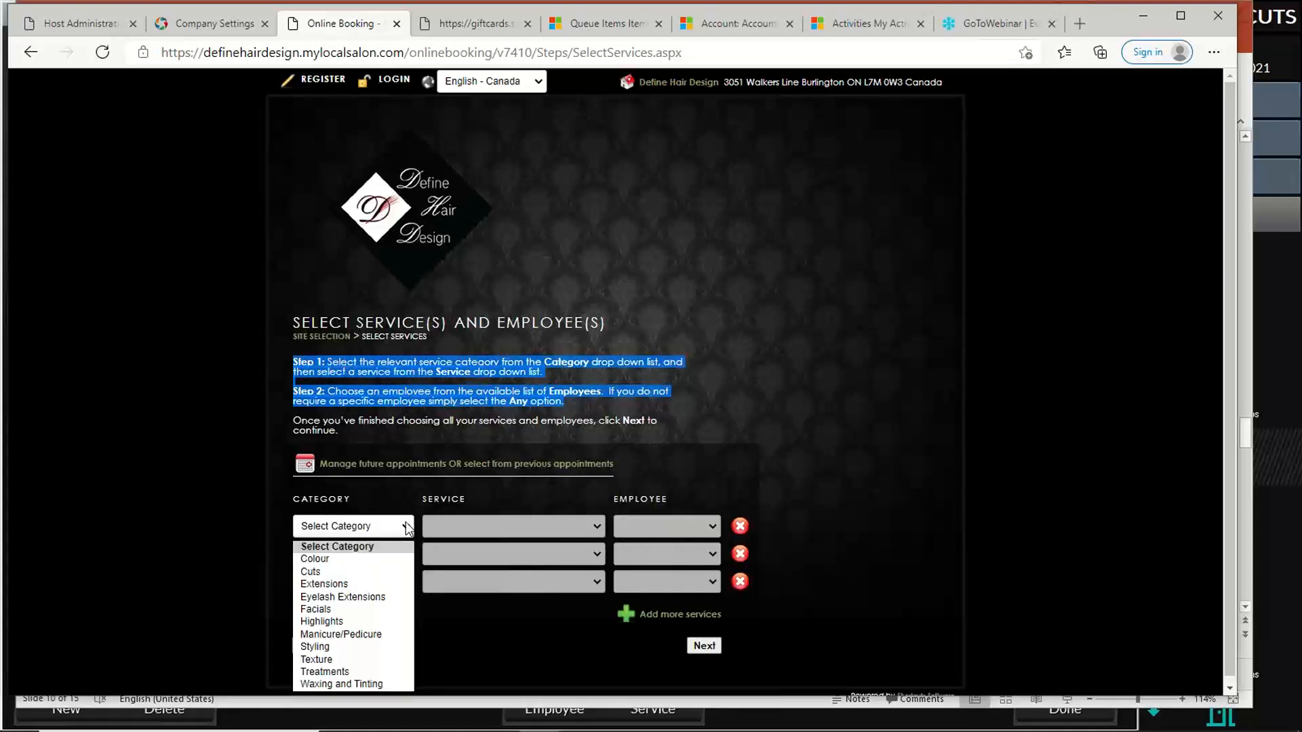
pyautogui.click(328, 569)
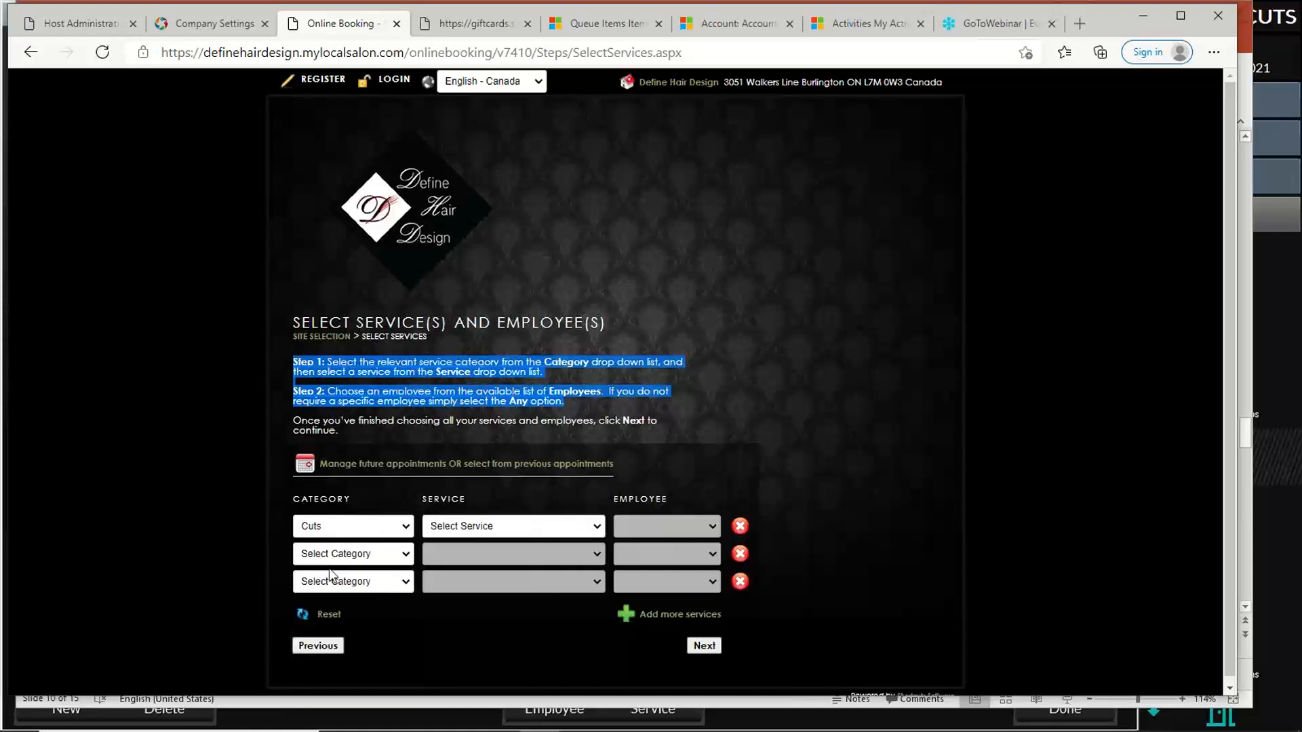
pyautogui.click(518, 524)
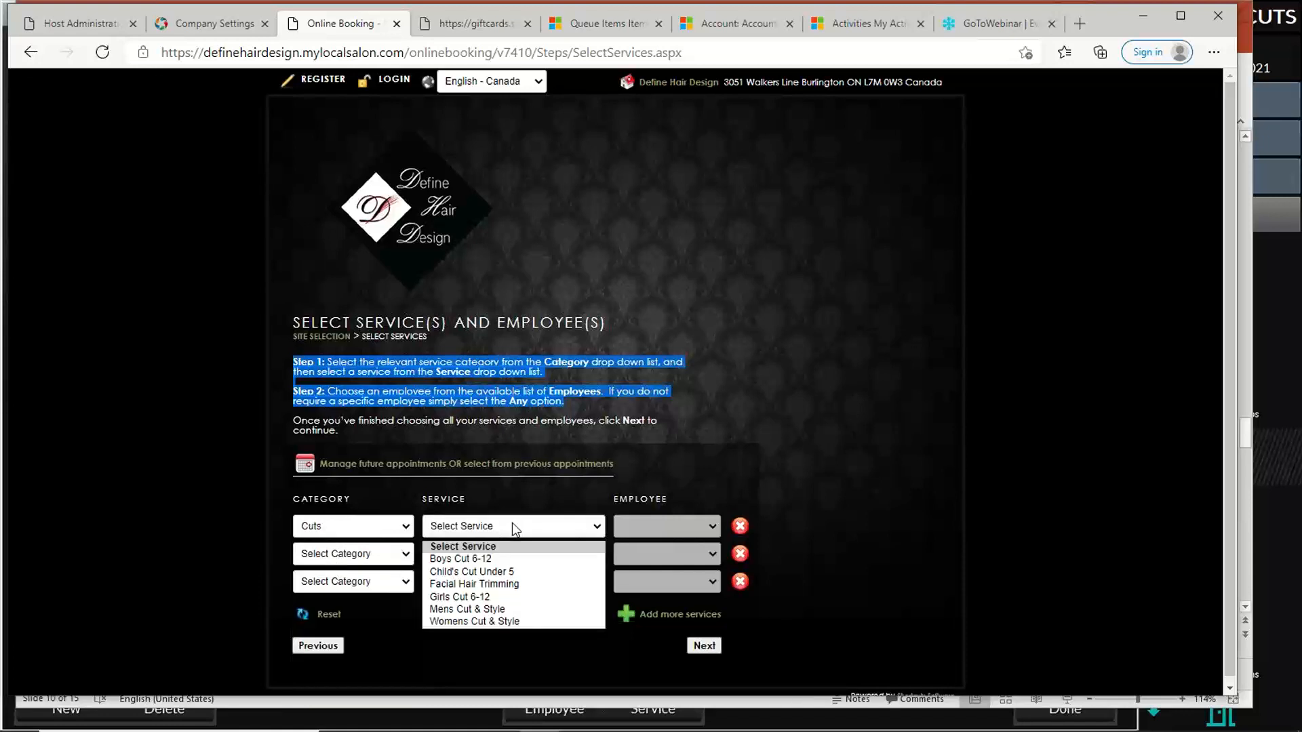
pyautogui.click(536, 610)
# Step: Highlight the booking page's employee instructions, and choose Any as the employee for the Mens Cut & Style service
pyautogui.click(694, 535)
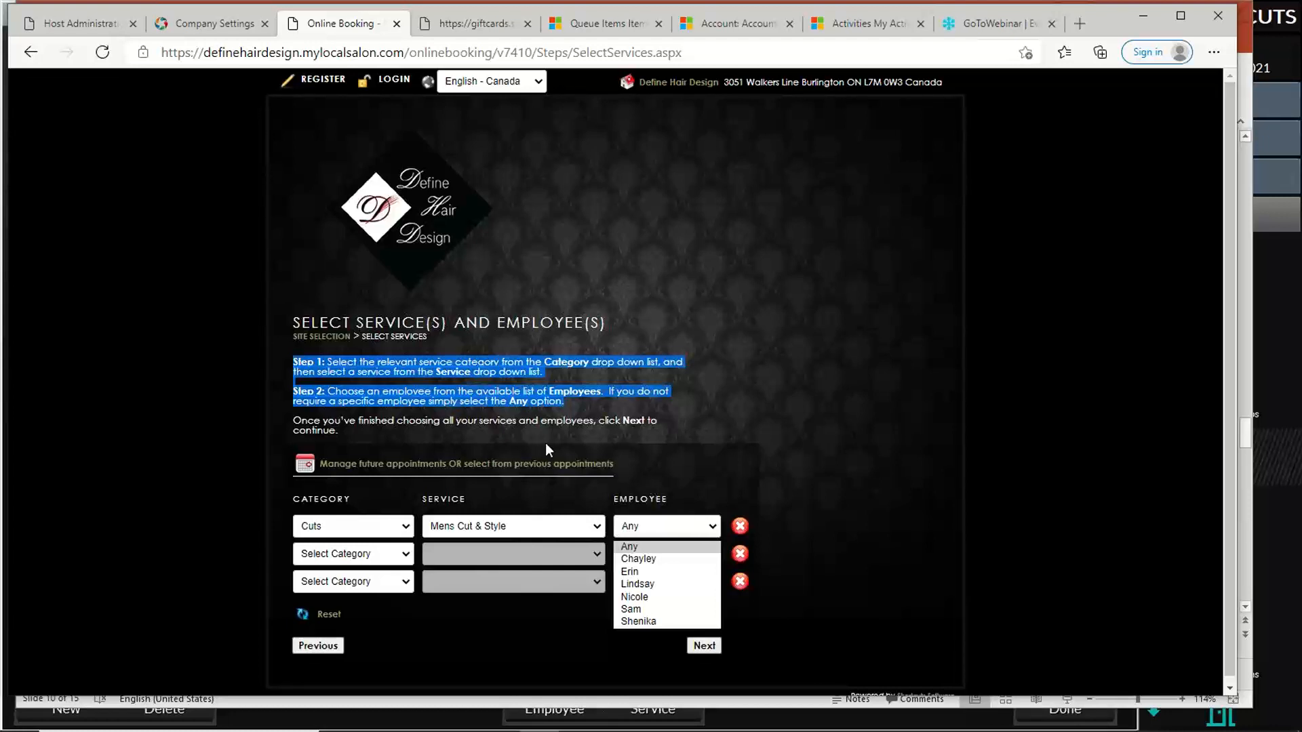
pyautogui.click(573, 400)
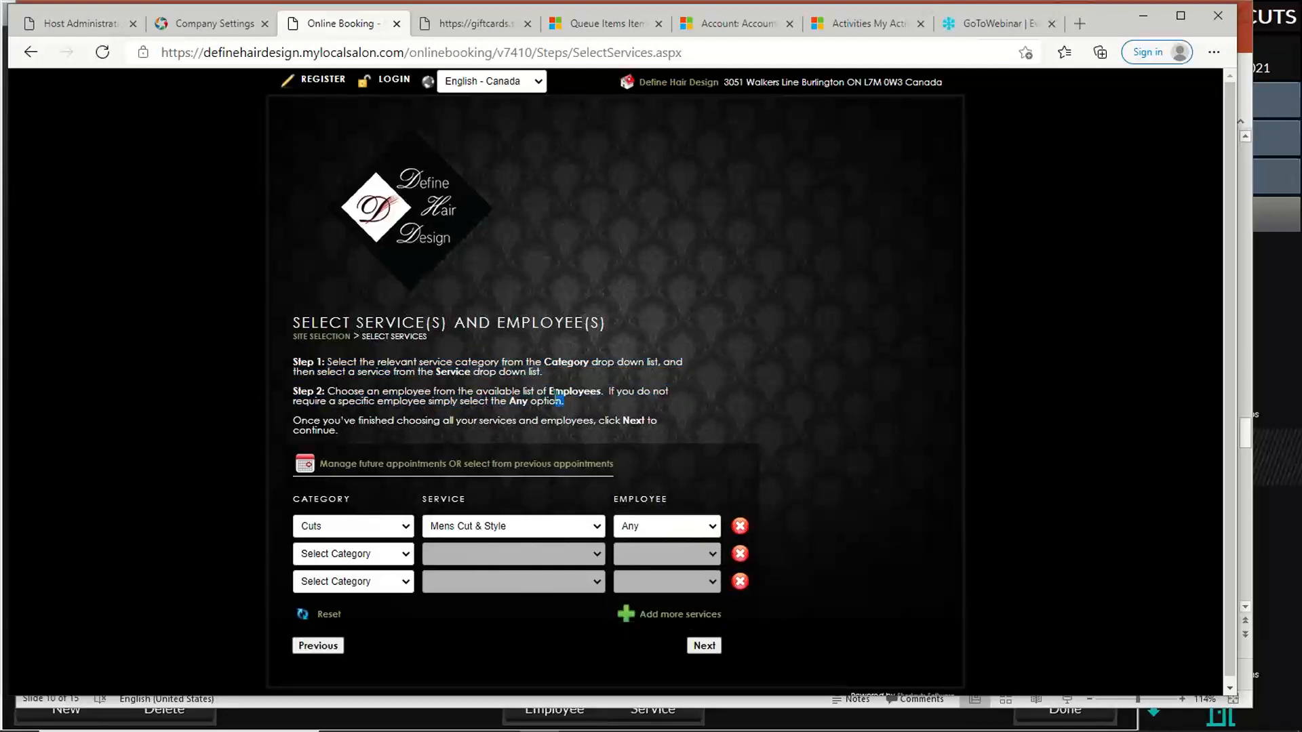
pyautogui.moveTo(587, 401); pyautogui.dragTo(497, 392)
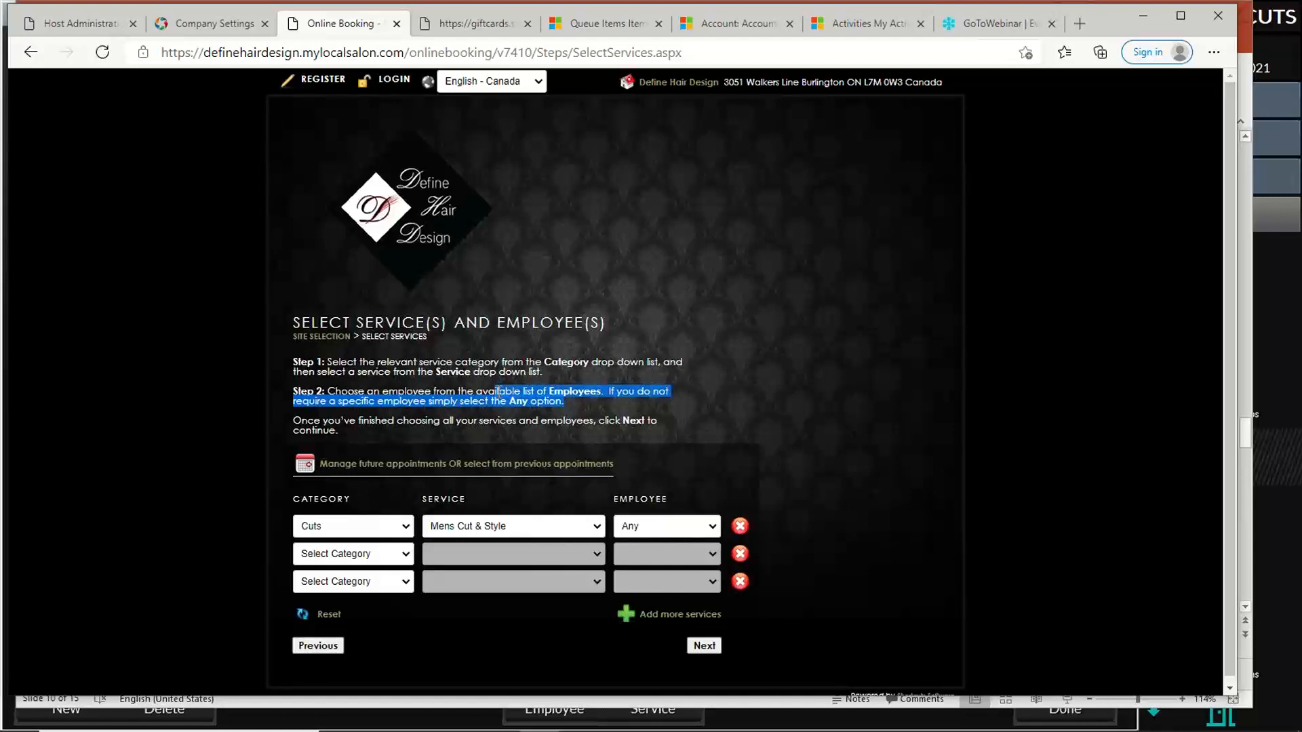
pyautogui.click(555, 399)
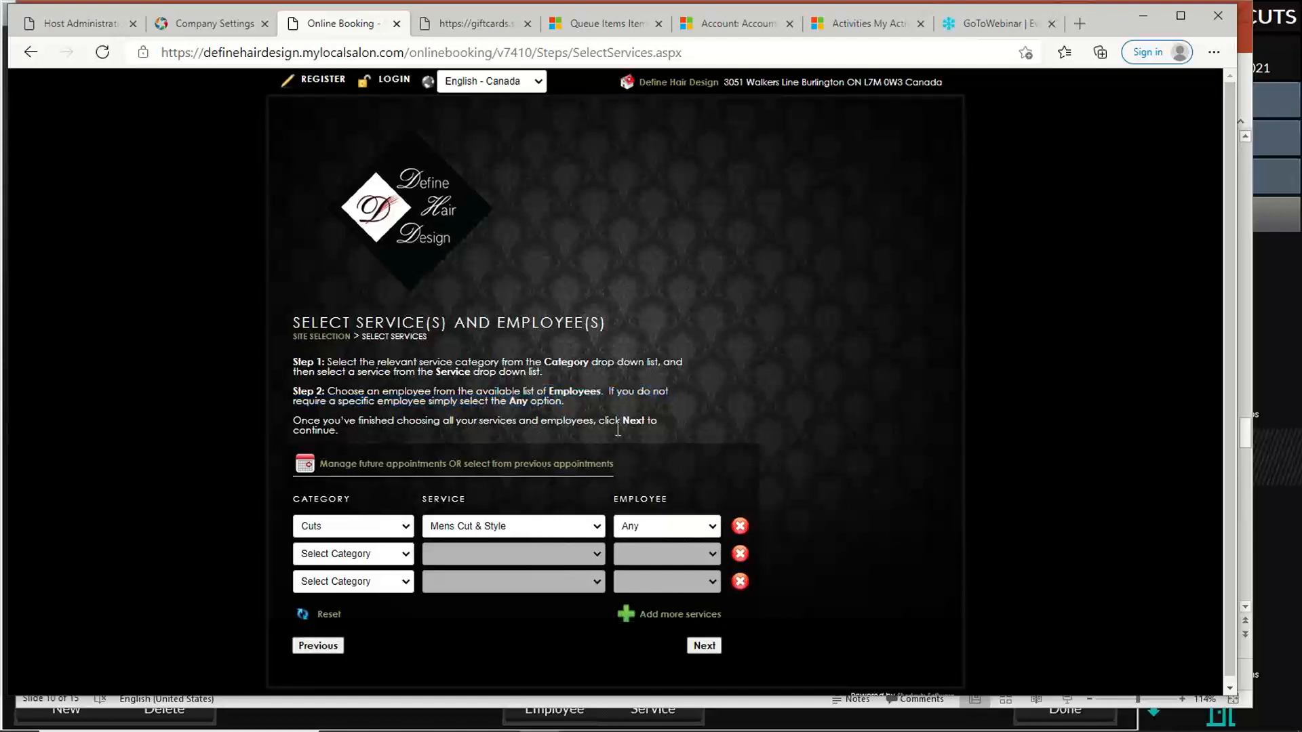
pyautogui.click(687, 527)
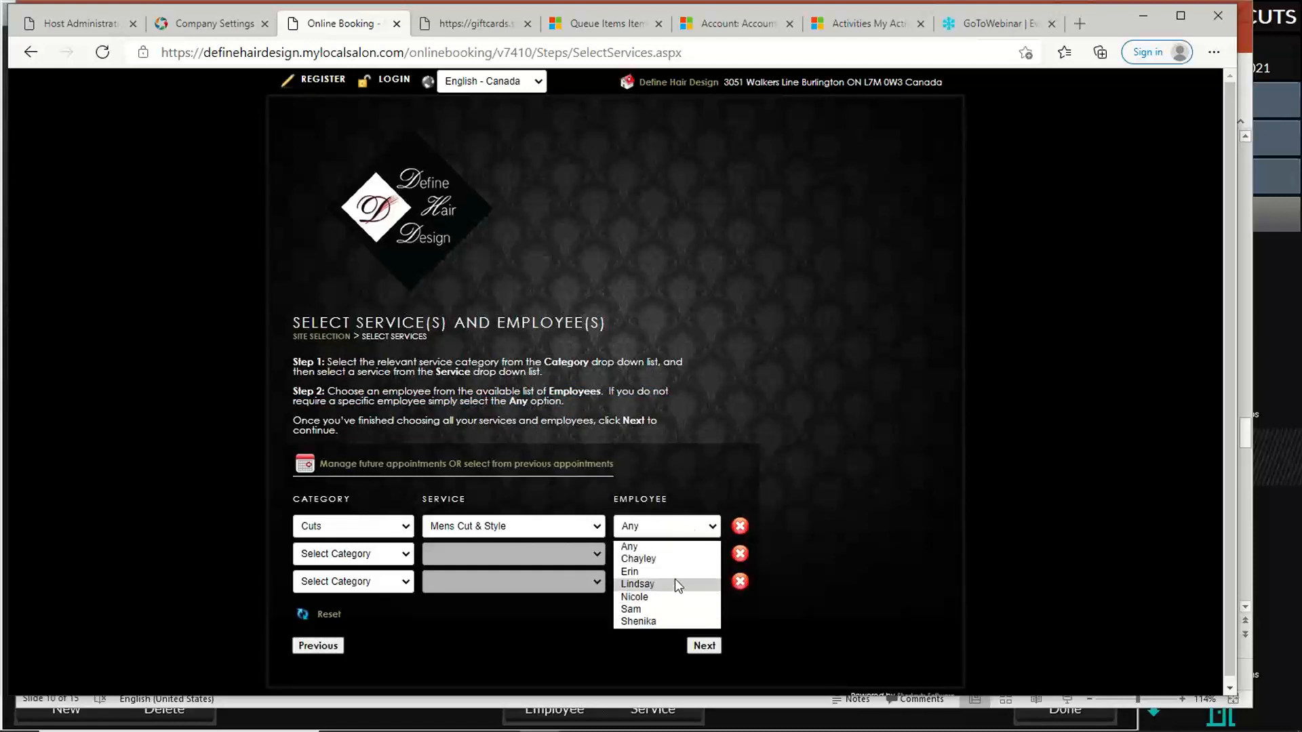
pyautogui.click(677, 546)
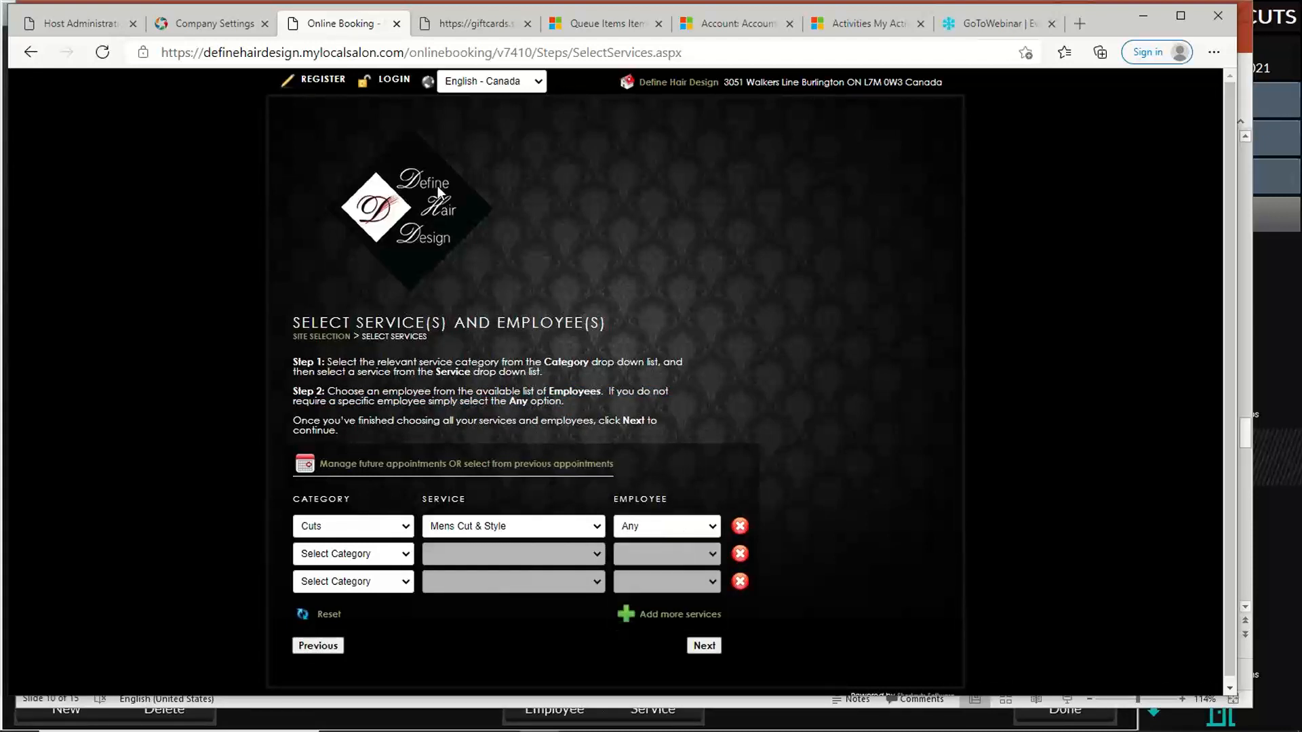
# Step: In the company settings, find the Service selection text and highlight its instructions from Step 2 to the end
pyautogui.click(202, 26)
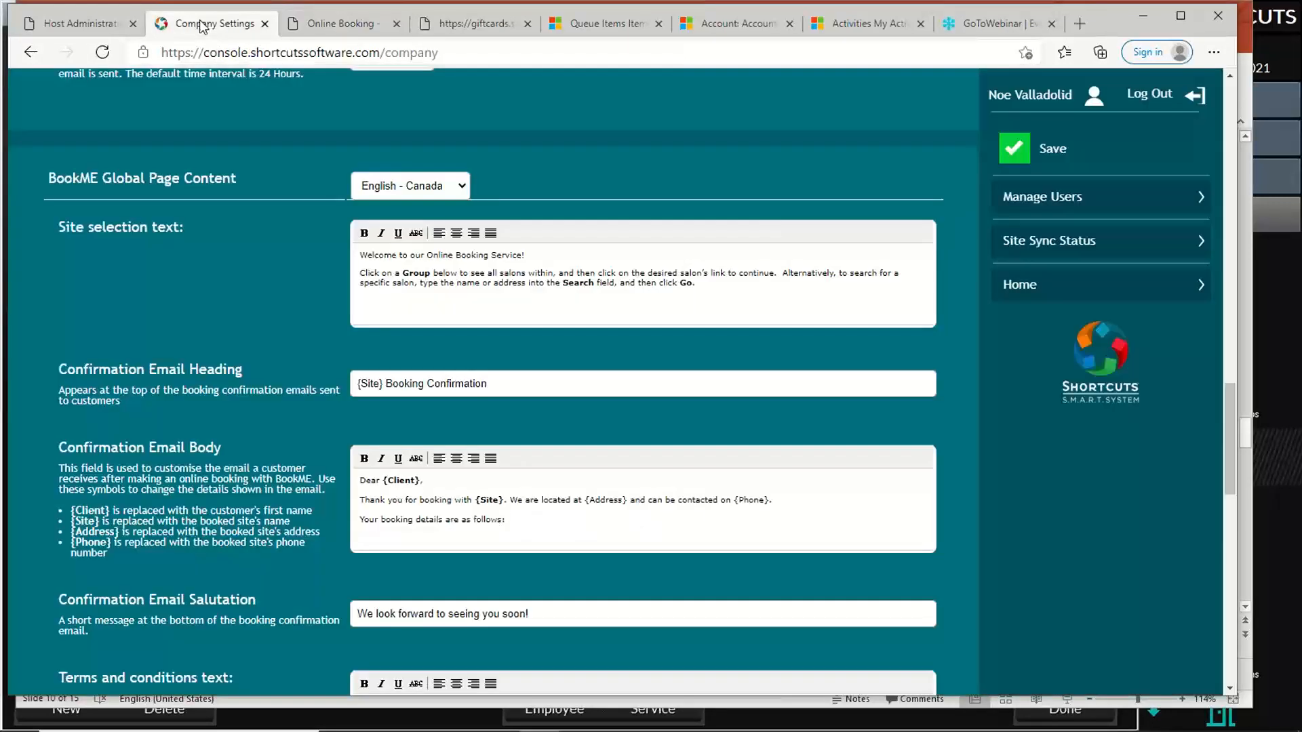
pyautogui.scroll(-4, 217, 290)
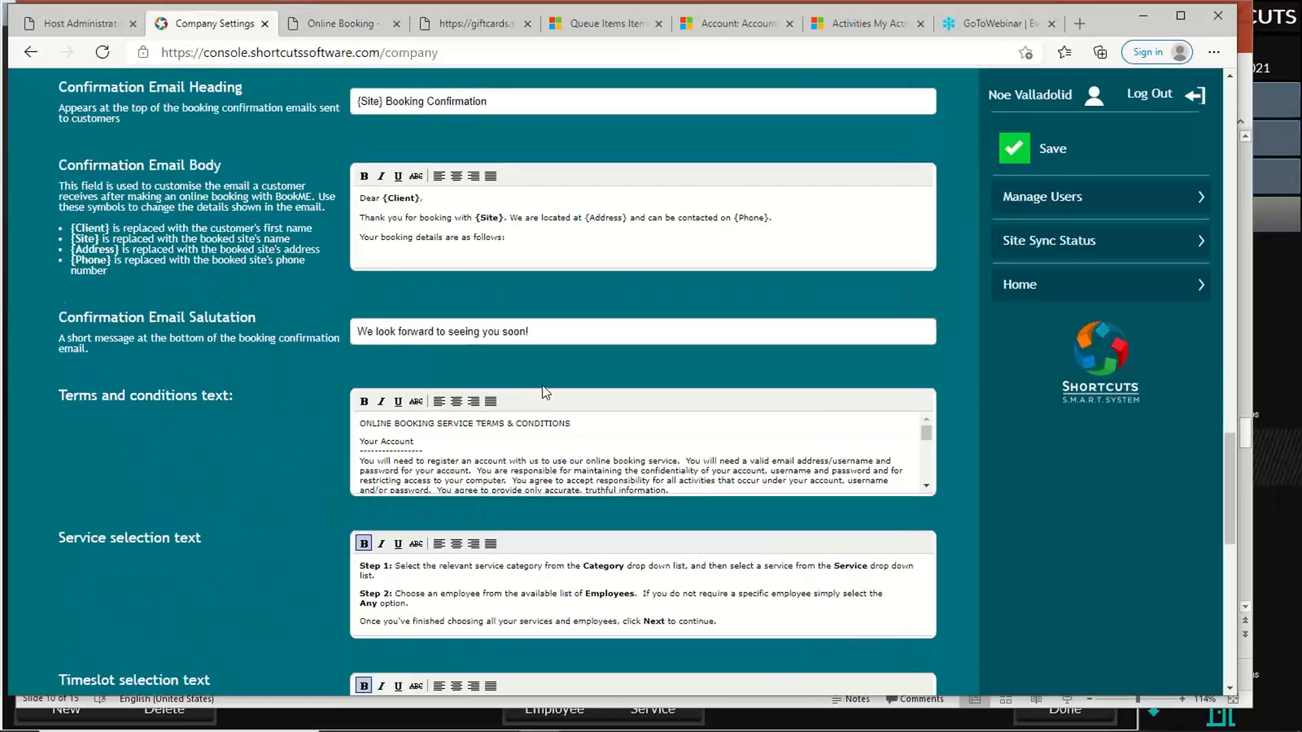
pyautogui.scroll(-1, 572, 433)
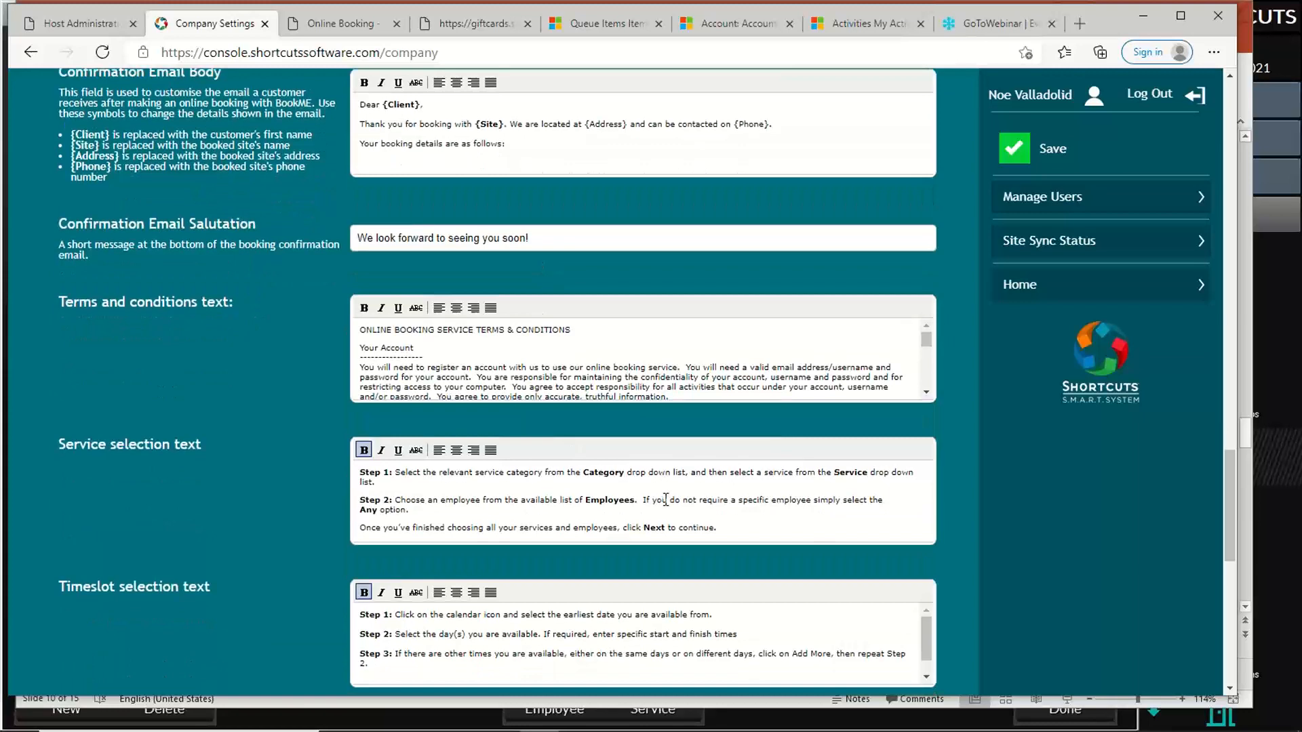
pyautogui.scroll(-1, 665, 500)
pyautogui.moveTo(719, 432); pyautogui.dragTo(358, 406)
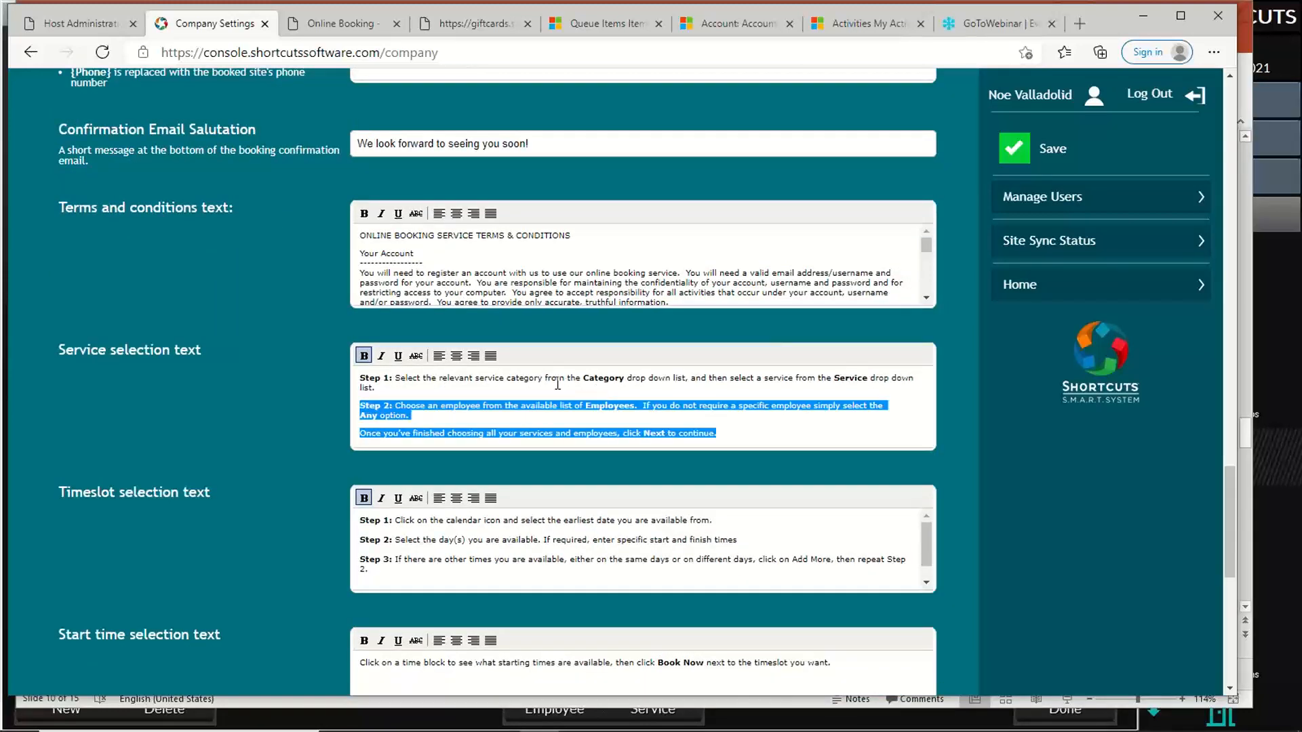
# Step: Read through the Terms and conditions text in the company settings from its start to the No-Show Policy
pyautogui.click(620, 253)
pyautogui.scroll(2, 609, 261)
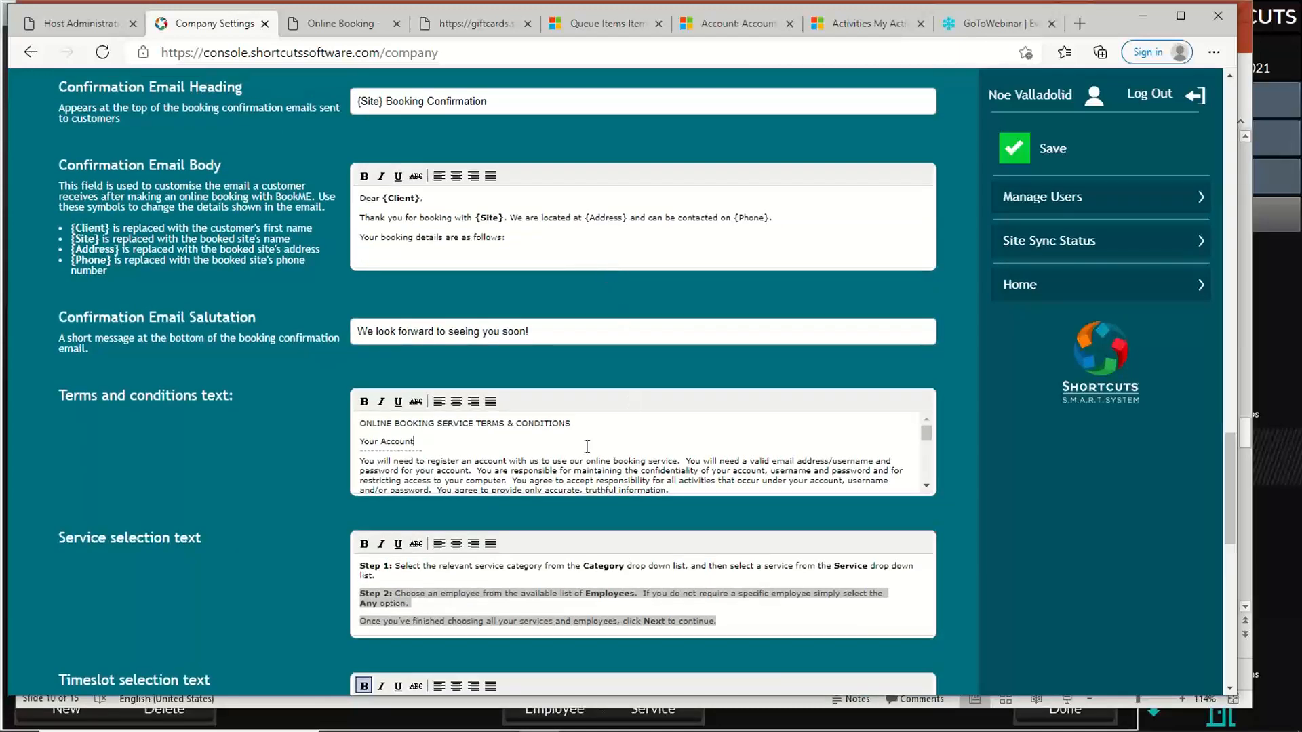
pyautogui.click(583, 450)
pyautogui.scroll(-10, 628, 434)
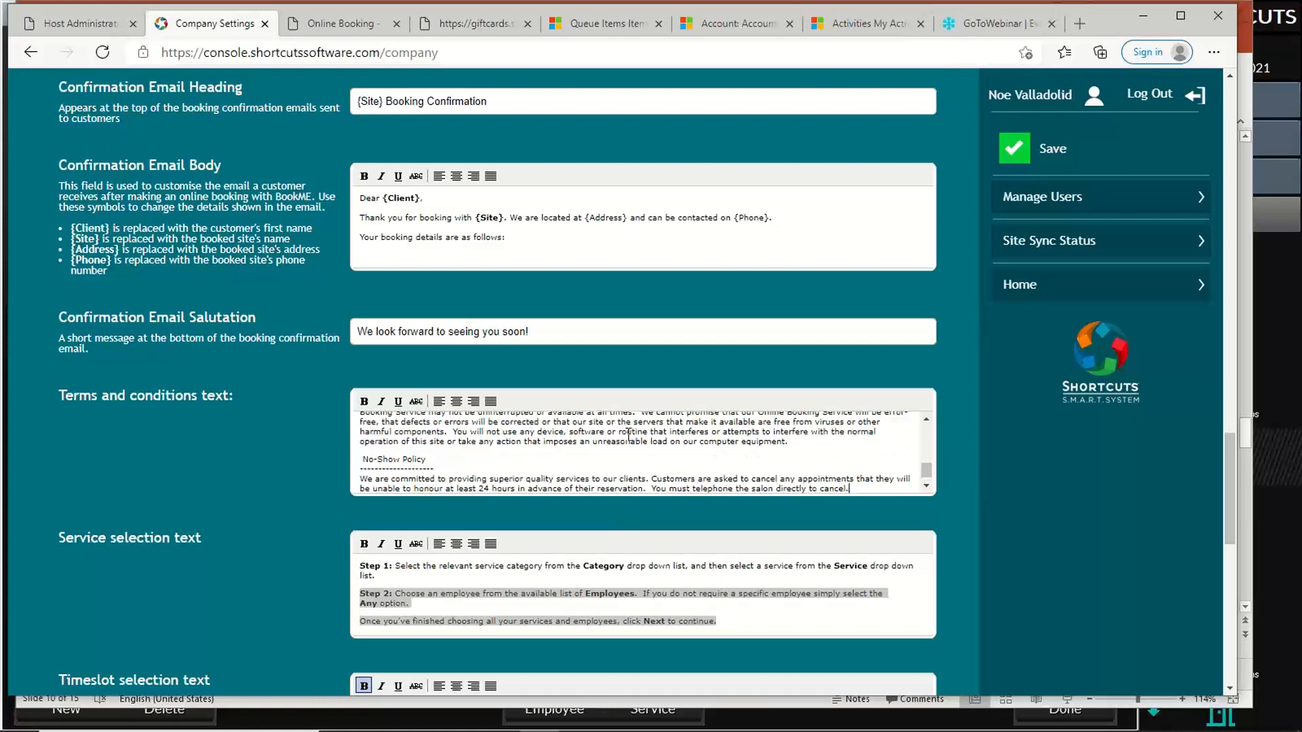
pyautogui.scroll(5, 628, 448)
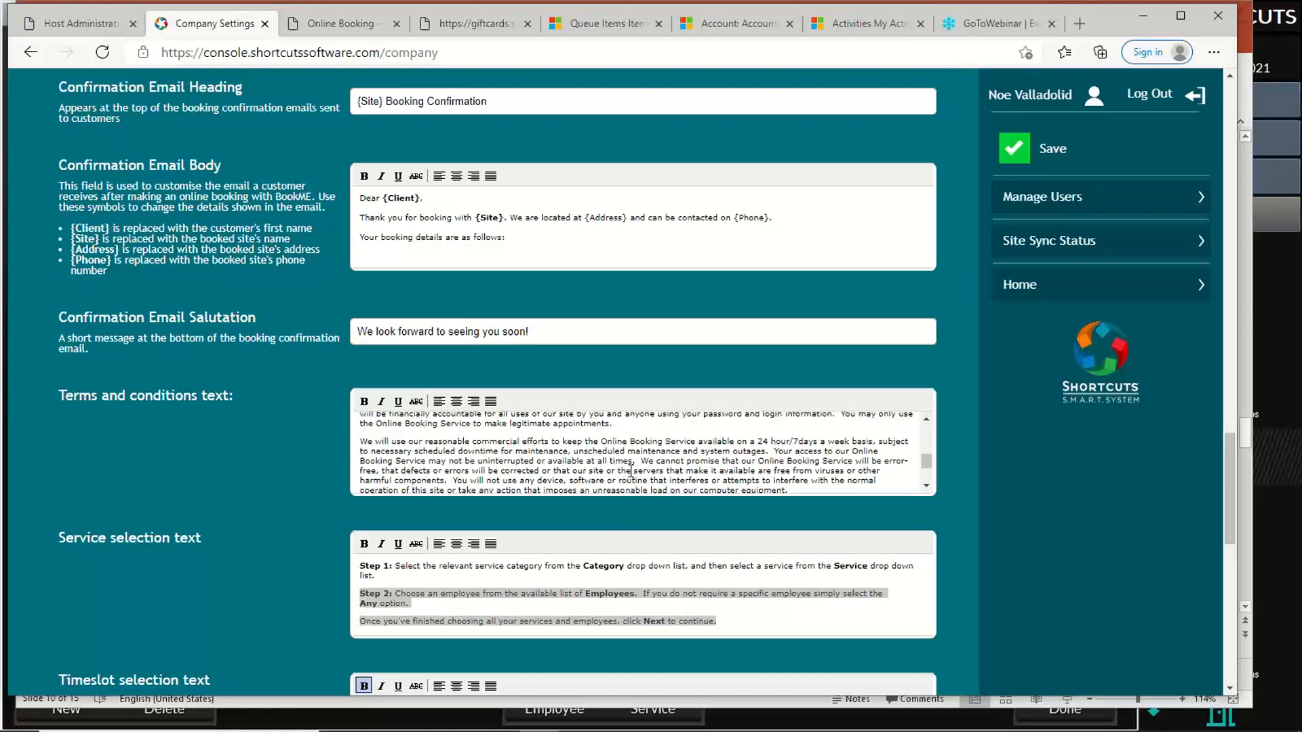
pyautogui.scroll(2, 631, 472)
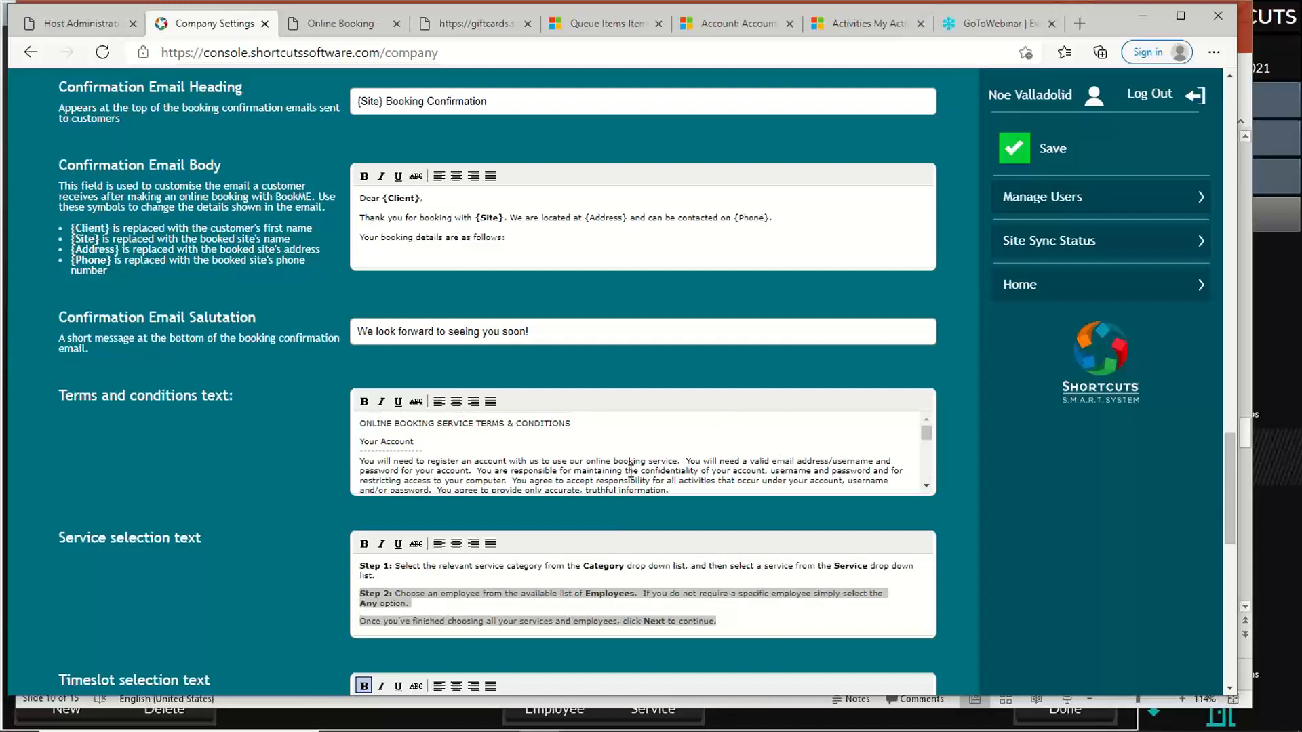
pyautogui.scroll(3, 631, 471)
pyautogui.scroll(-5, 633, 469)
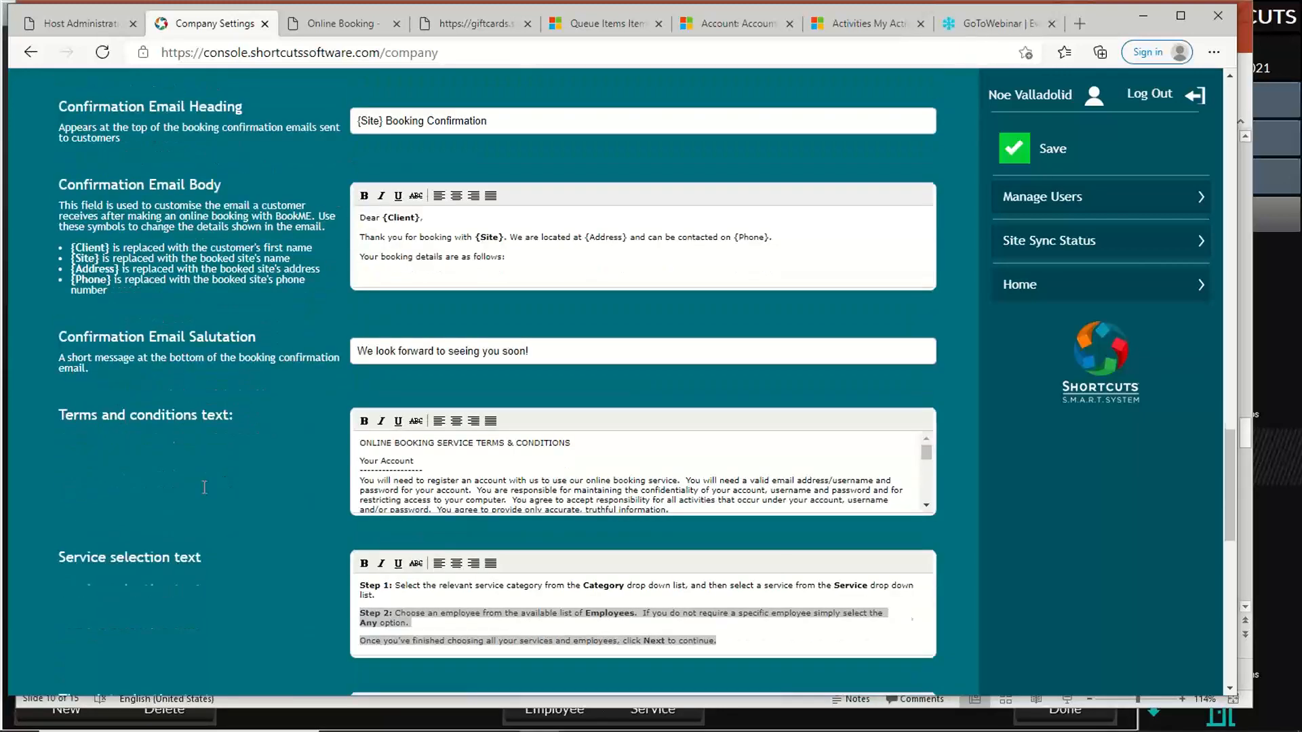
# Step: Highlight the minimum age requirement and the No-Show Policy paragraph within the Terms and conditions text
pyautogui.scroll(-3, 572, 277)
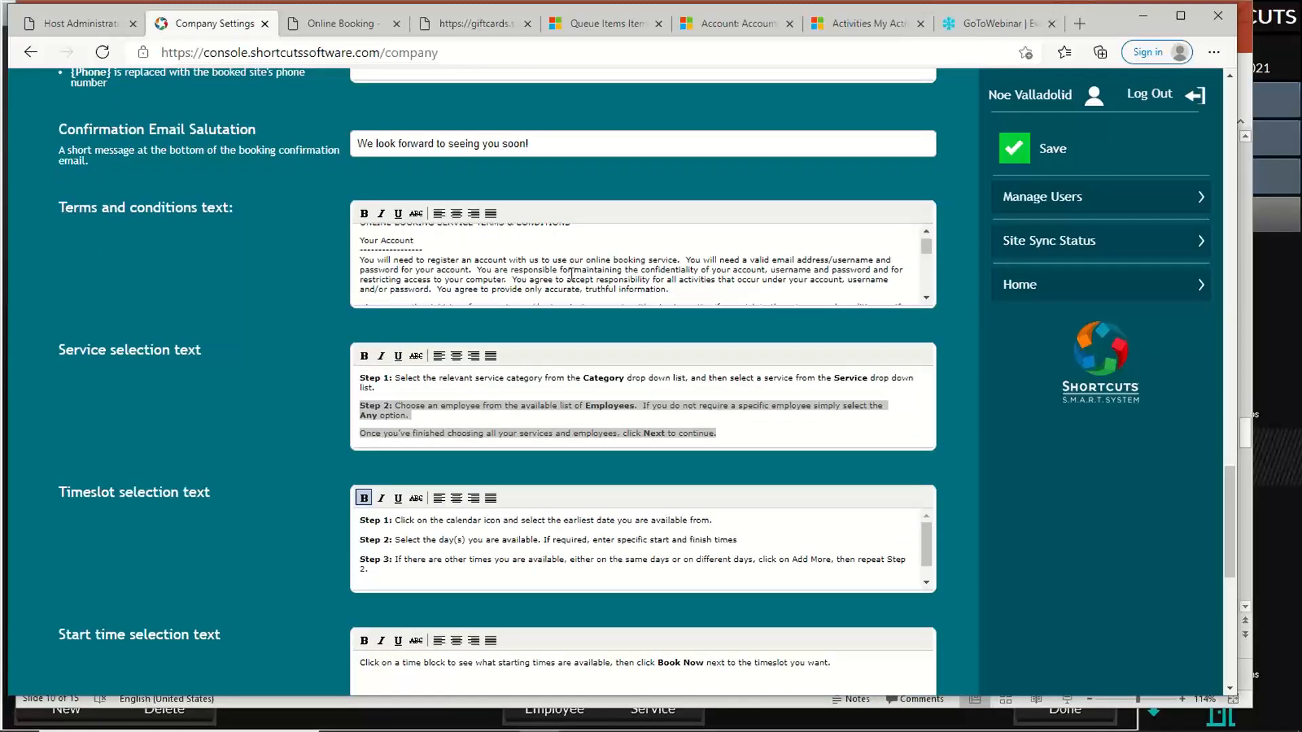
pyautogui.scroll(-1, 571, 277)
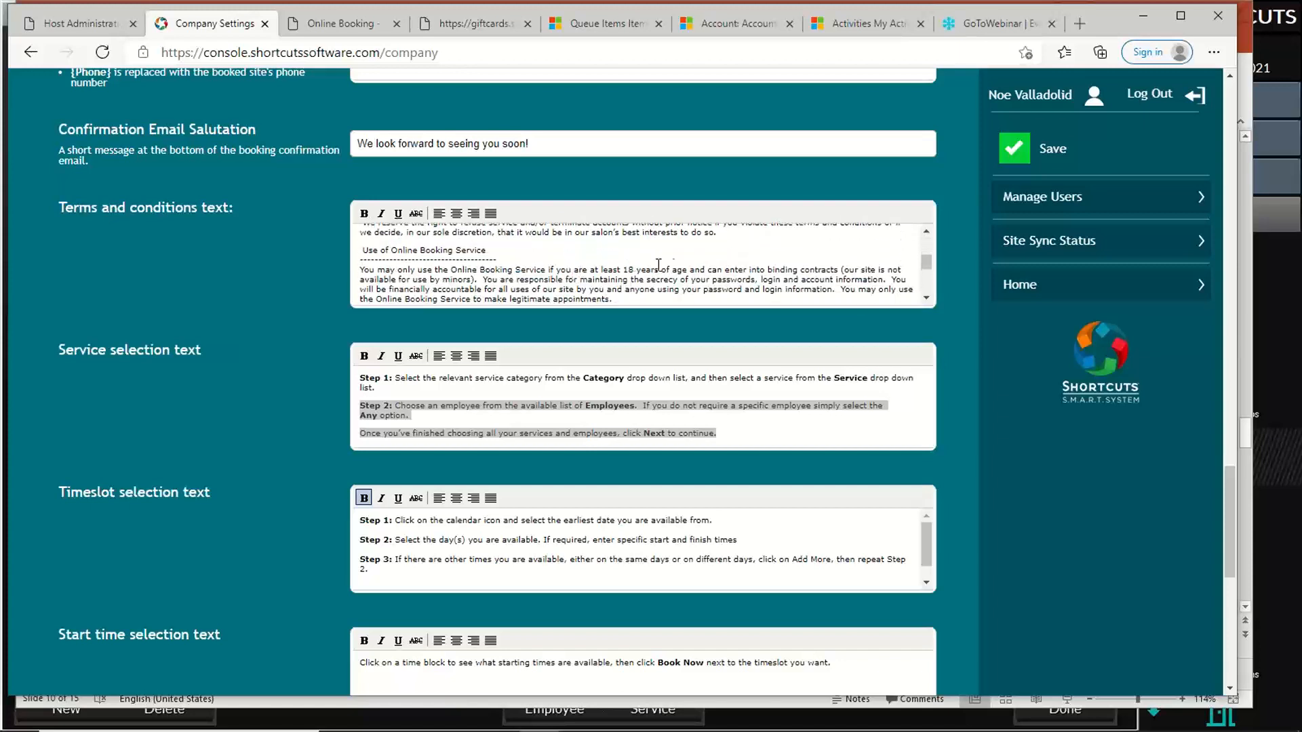
pyautogui.moveTo(706, 269); pyautogui.dragTo(596, 270)
pyautogui.scroll(-1, 576, 274)
pyautogui.scroll(-5, 576, 275)
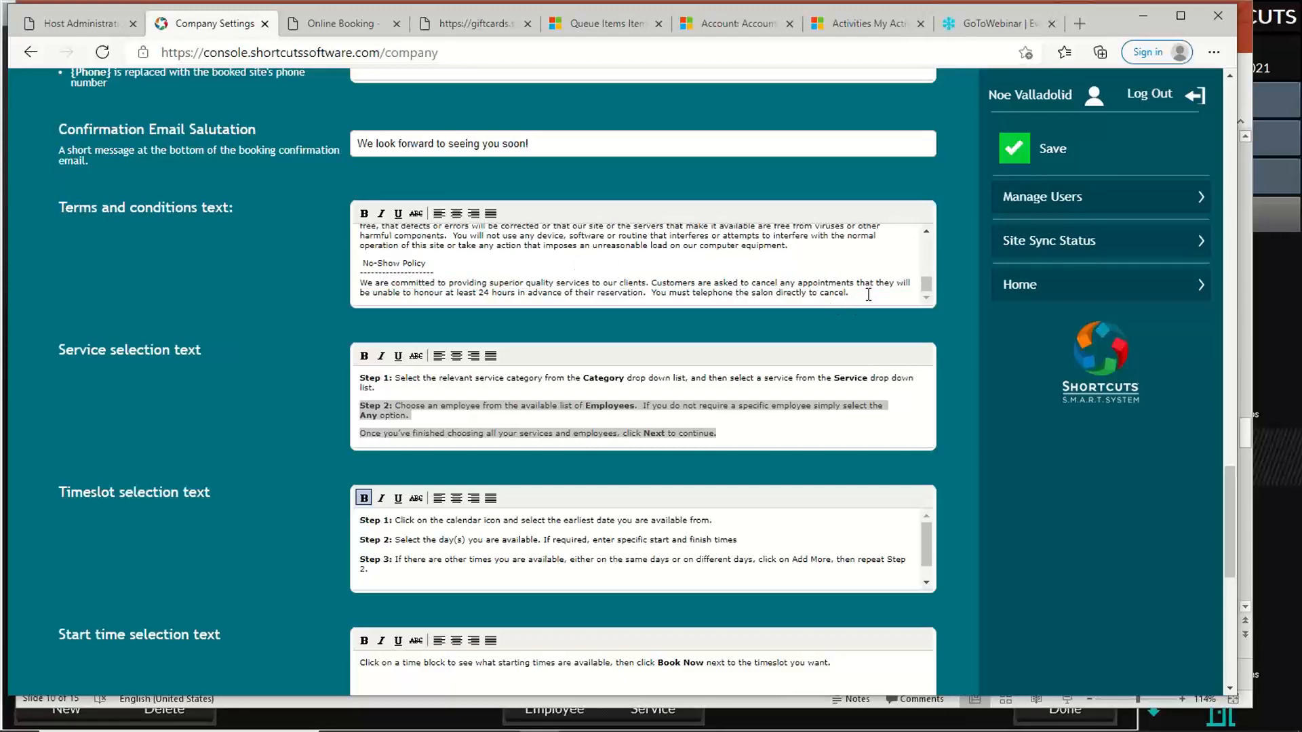
pyautogui.moveTo(850, 292); pyautogui.dragTo(494, 267)
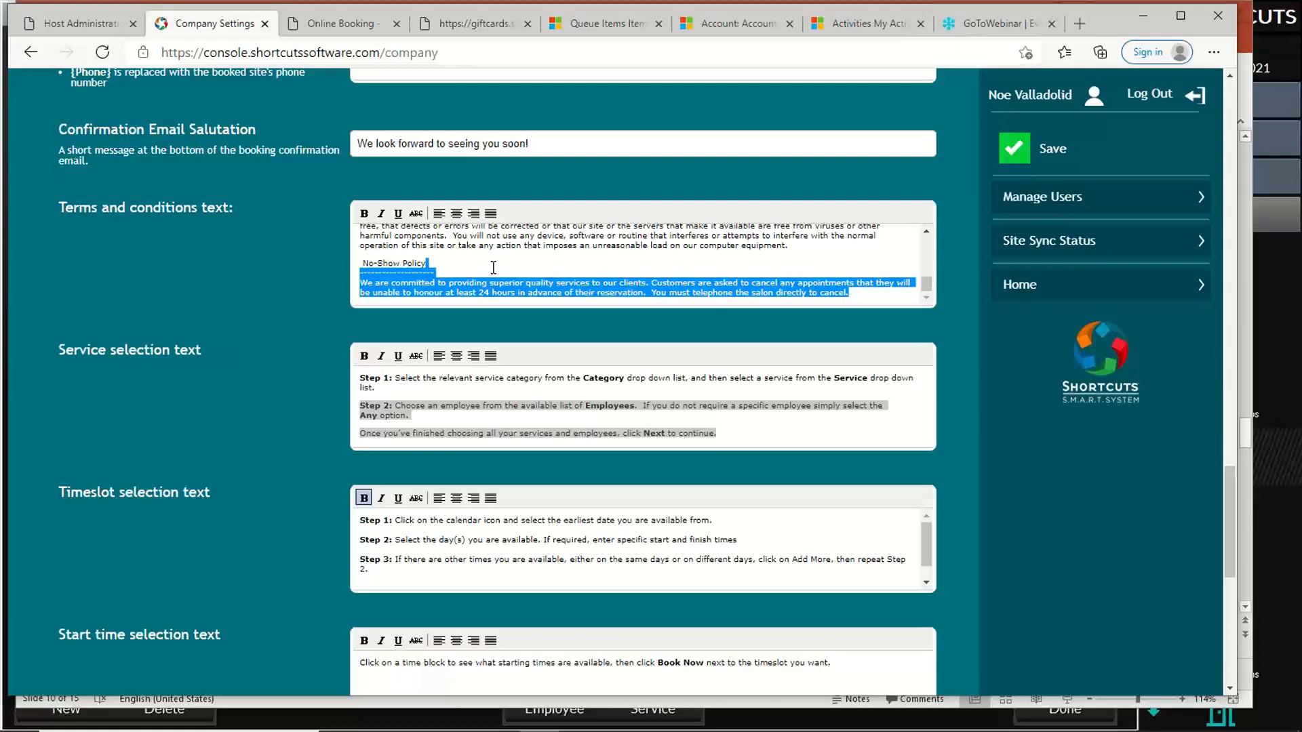
# Step: View the Timeslot selection text in the company settings, and continue the online booking to Select Days and Times, highlighting its instructions
pyautogui.scroll(-3, 158, 396)
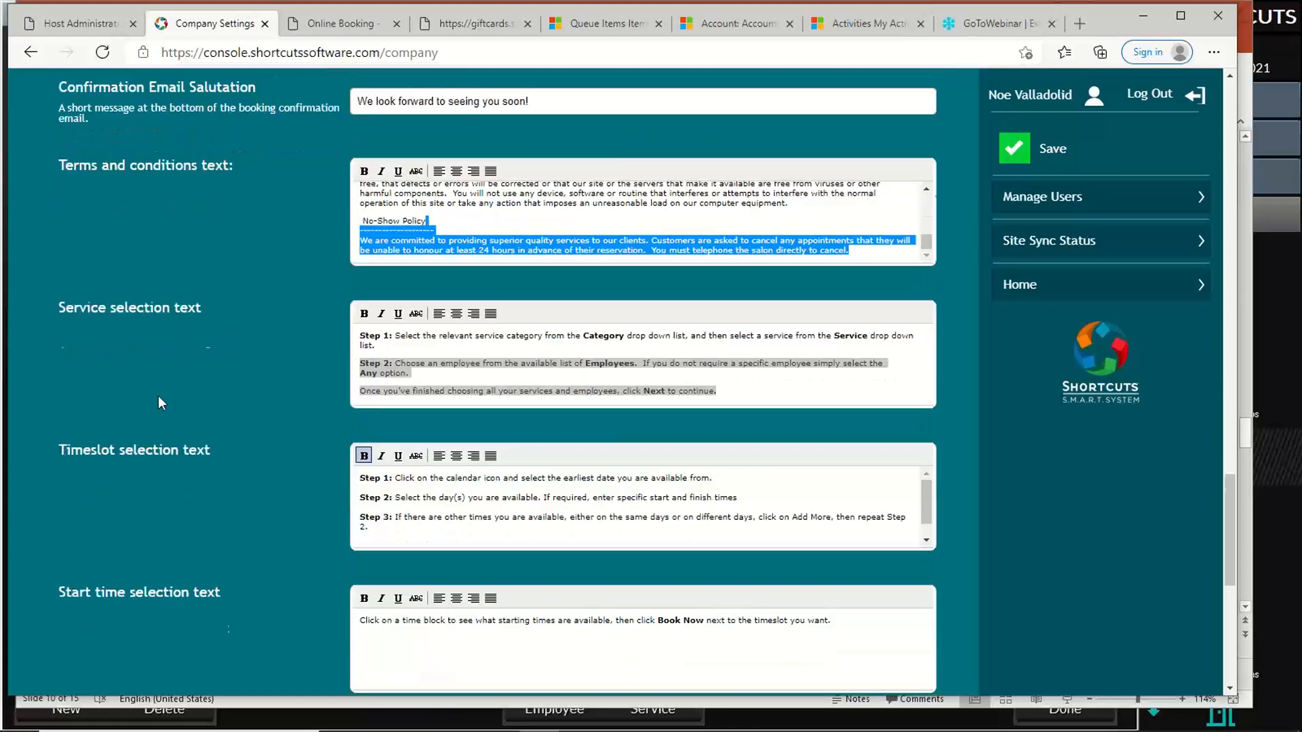
pyautogui.scroll(-1, 244, 227)
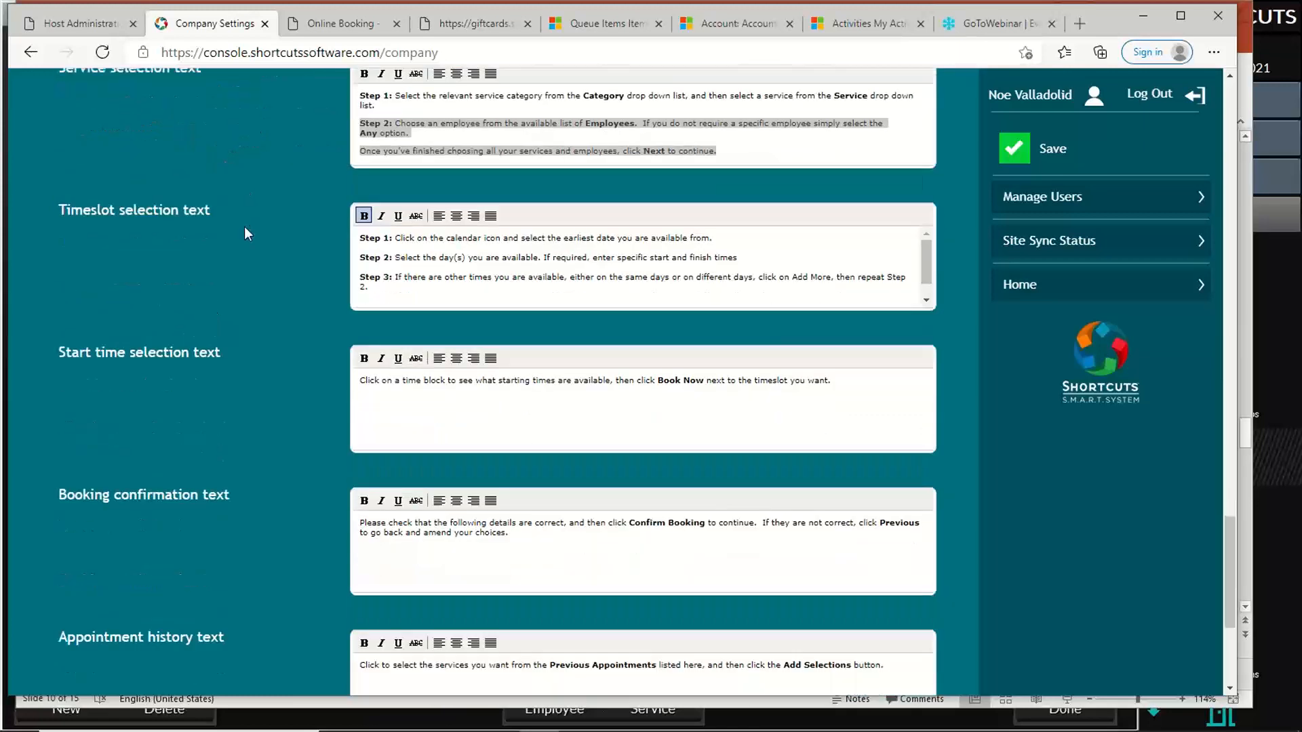
pyautogui.click(341, 23)
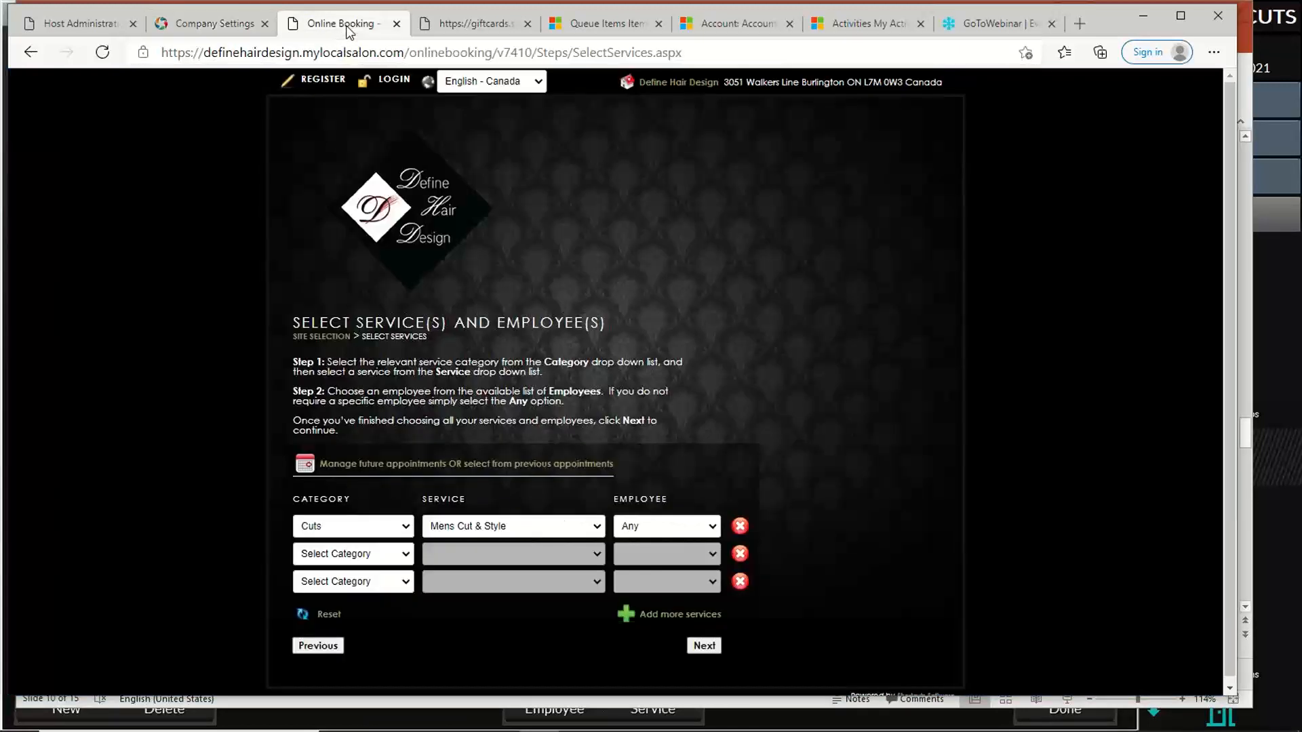
pyautogui.click(705, 645)
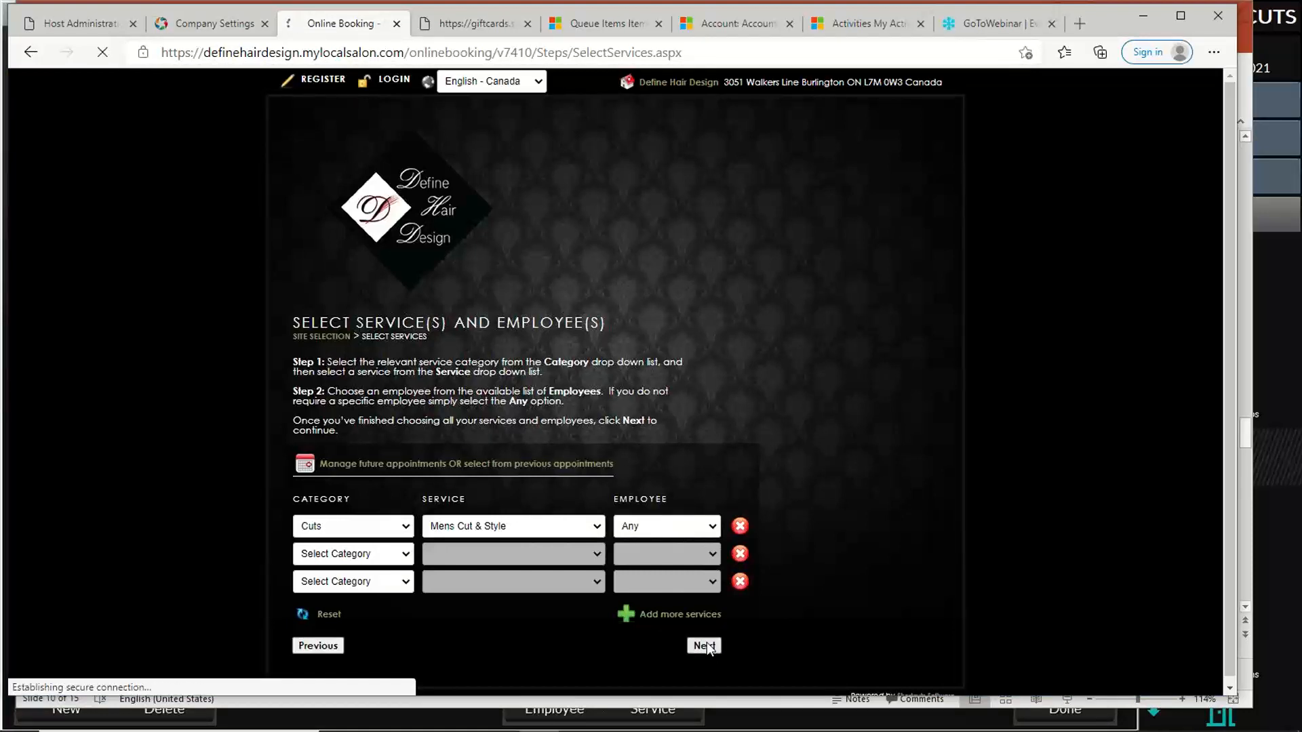
pyautogui.scroll(-1, 506, 389)
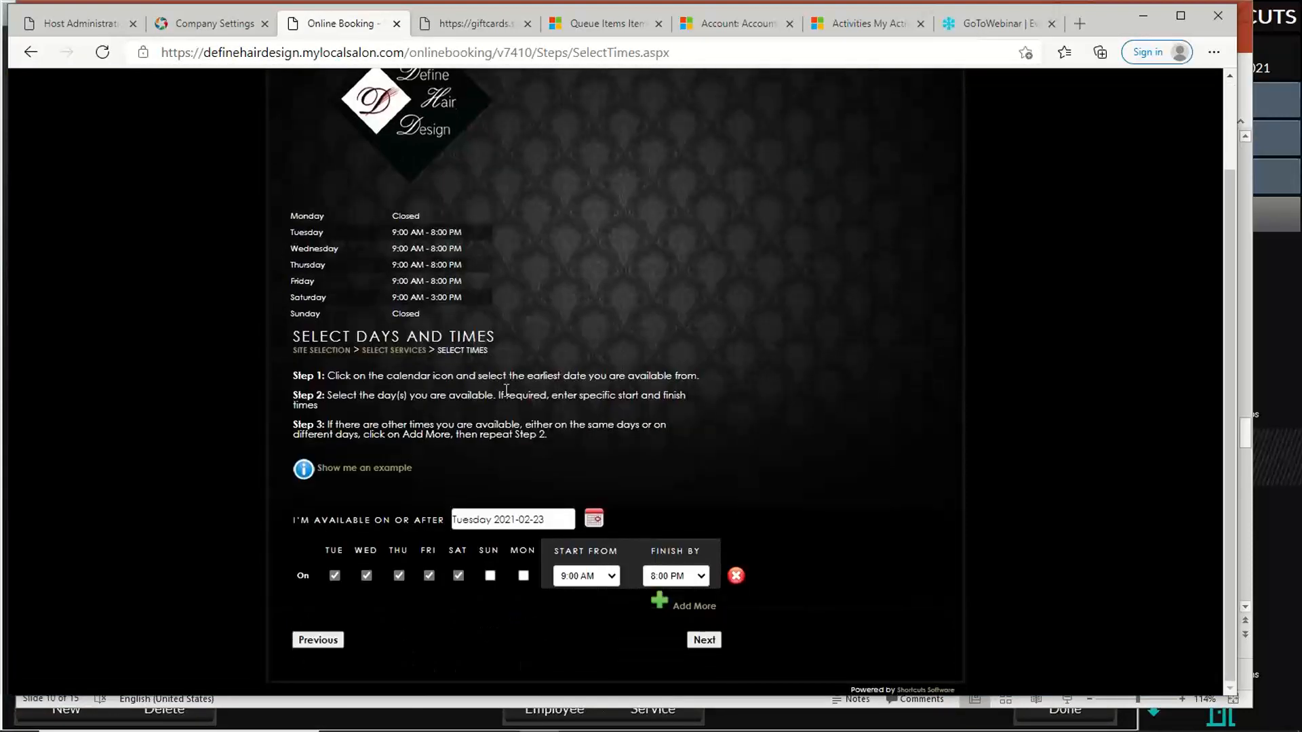
pyautogui.moveTo(581, 433); pyautogui.dragTo(293, 383)
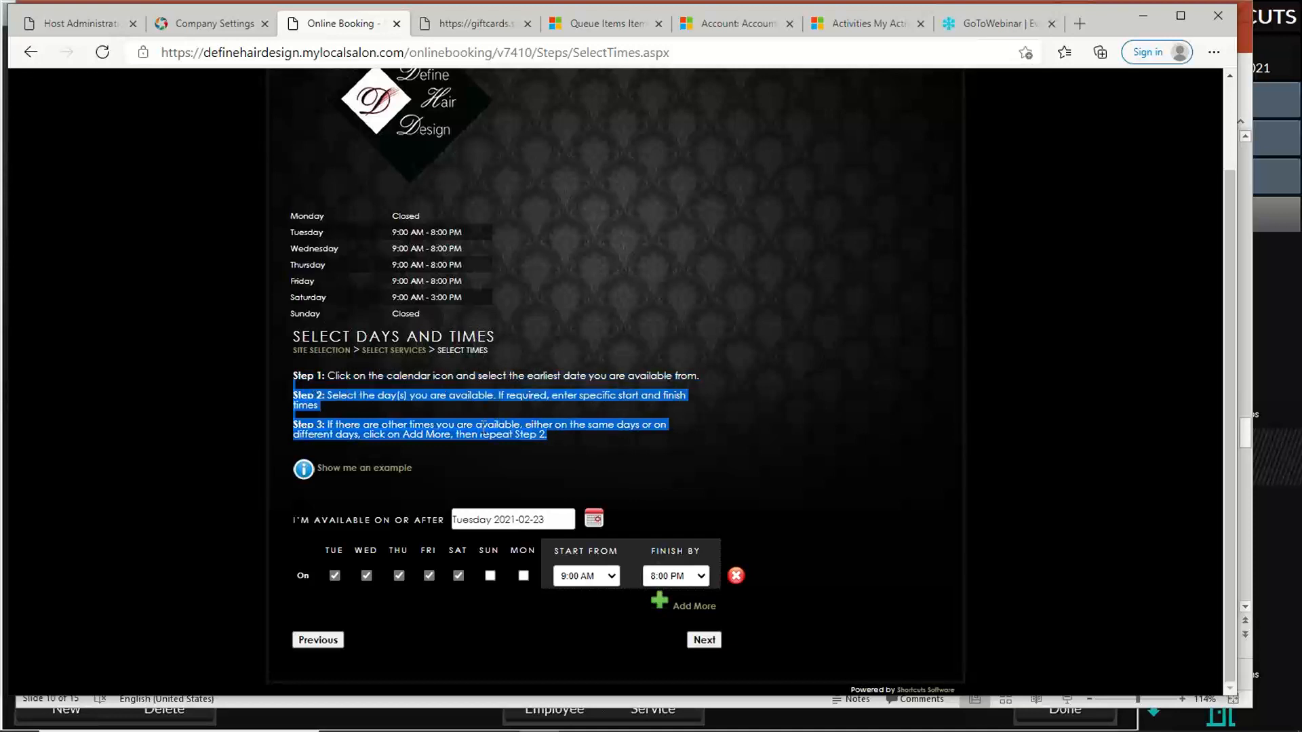
# Step: Search for appointments on or after Wednesday 2021-03-03, starting from 12:00 PM and finishing by 1:00 PM
pyautogui.click(595, 520)
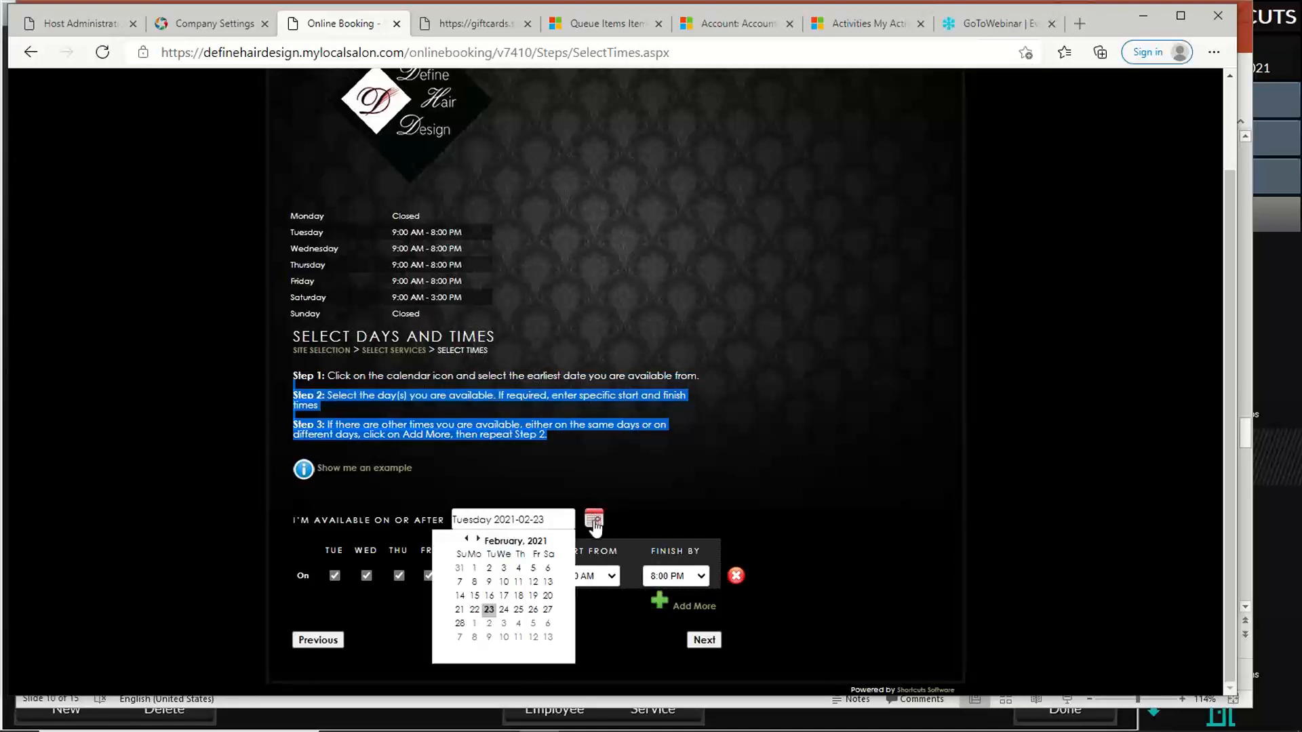
pyautogui.click(503, 623)
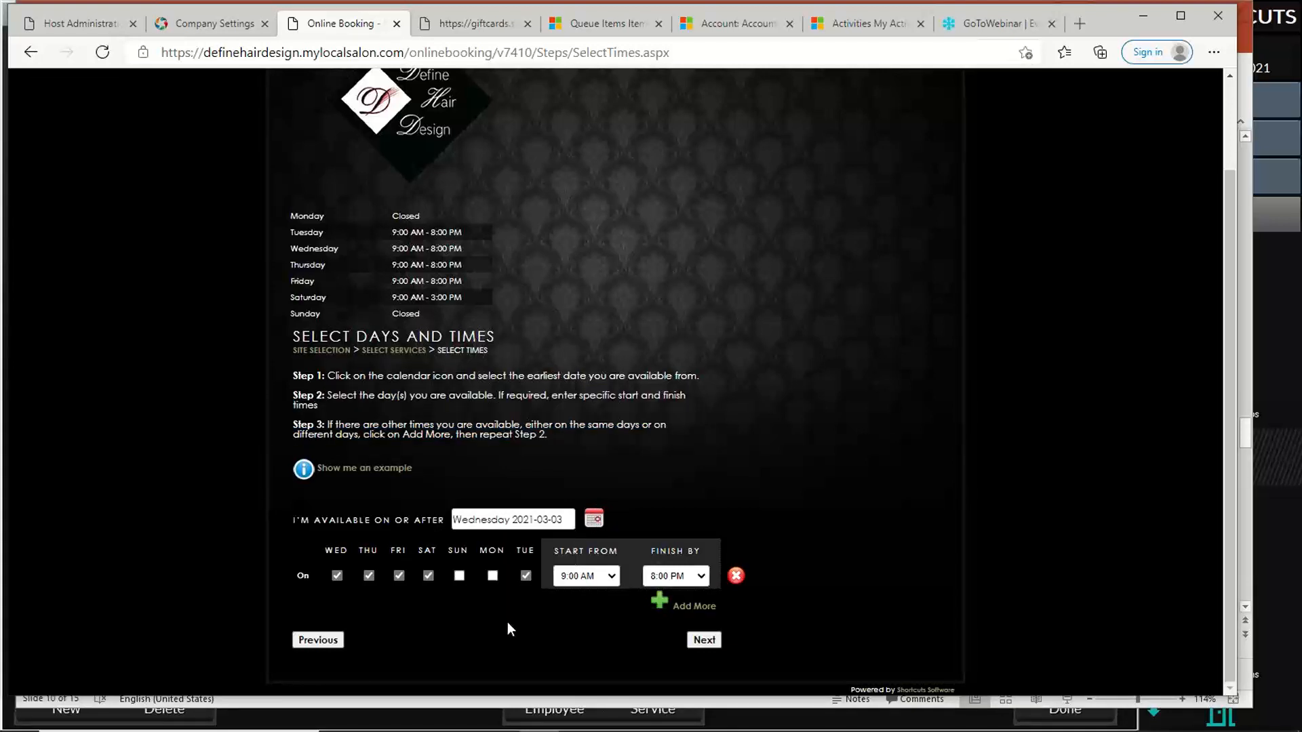
pyautogui.click(592, 582)
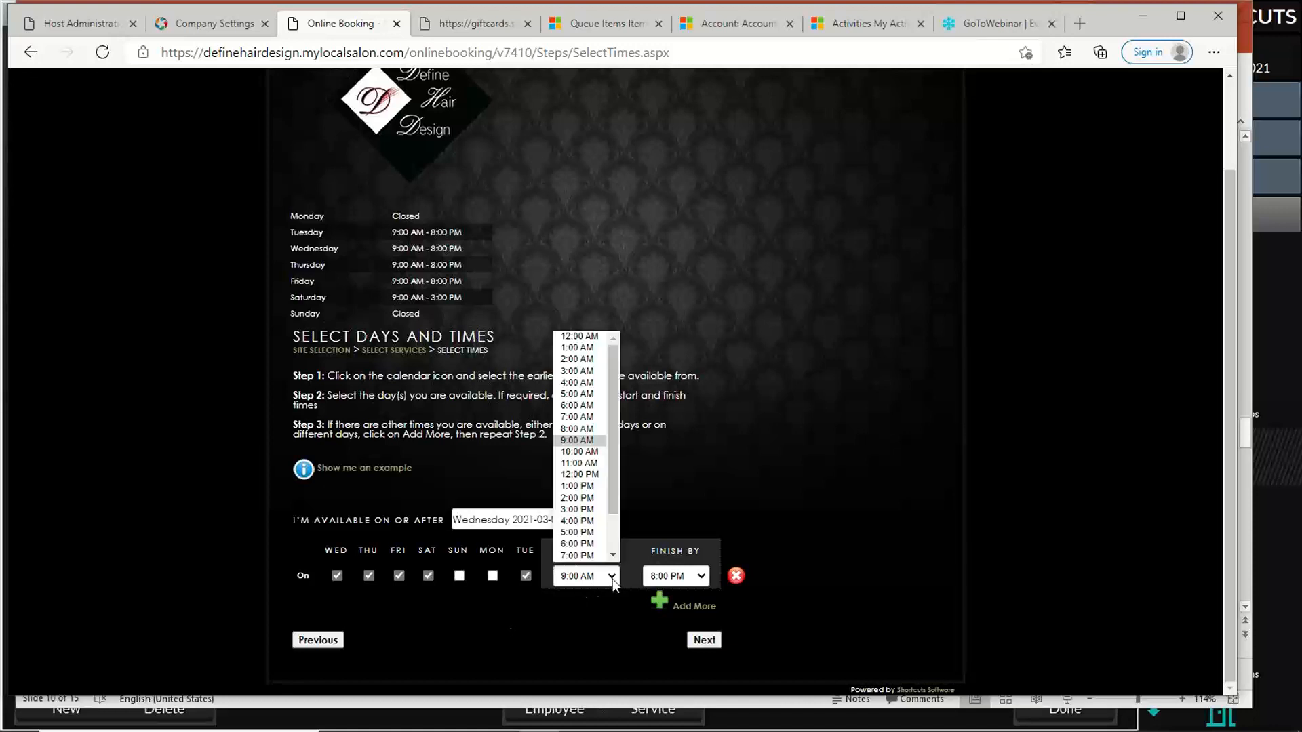
pyautogui.click(590, 474)
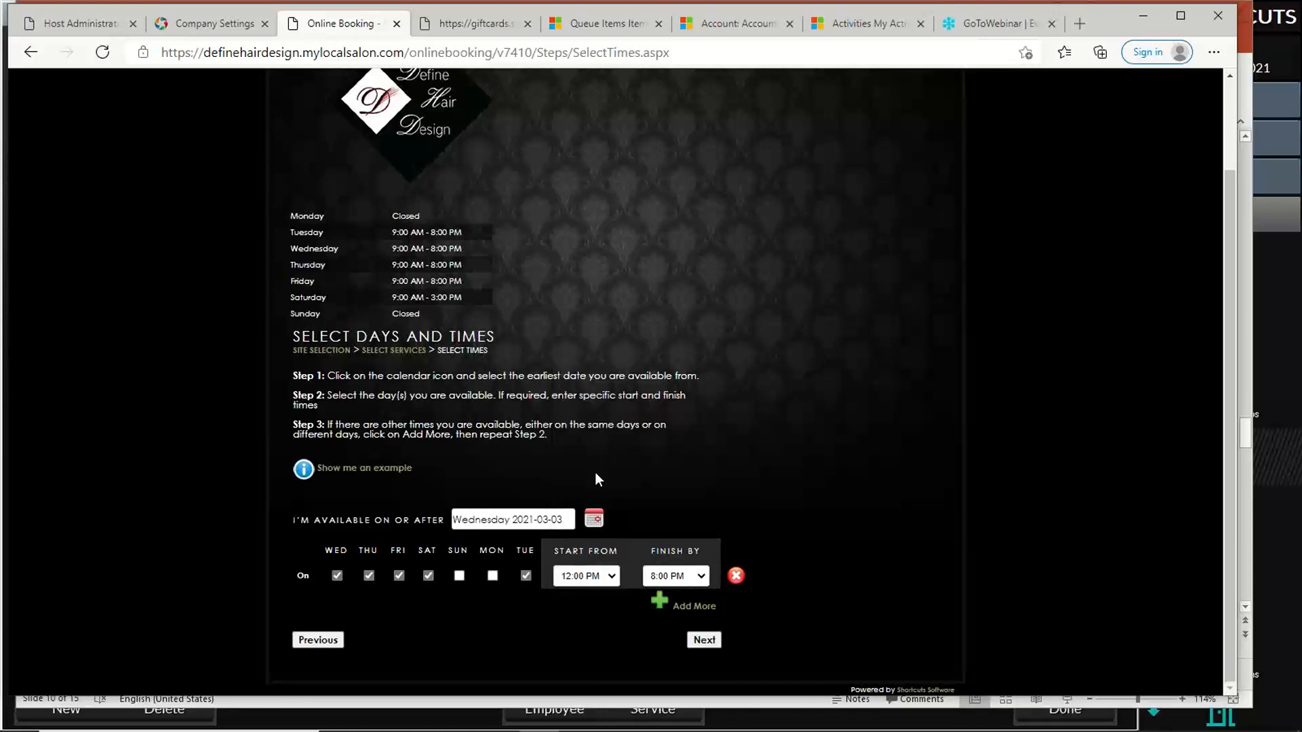
pyautogui.click(683, 582)
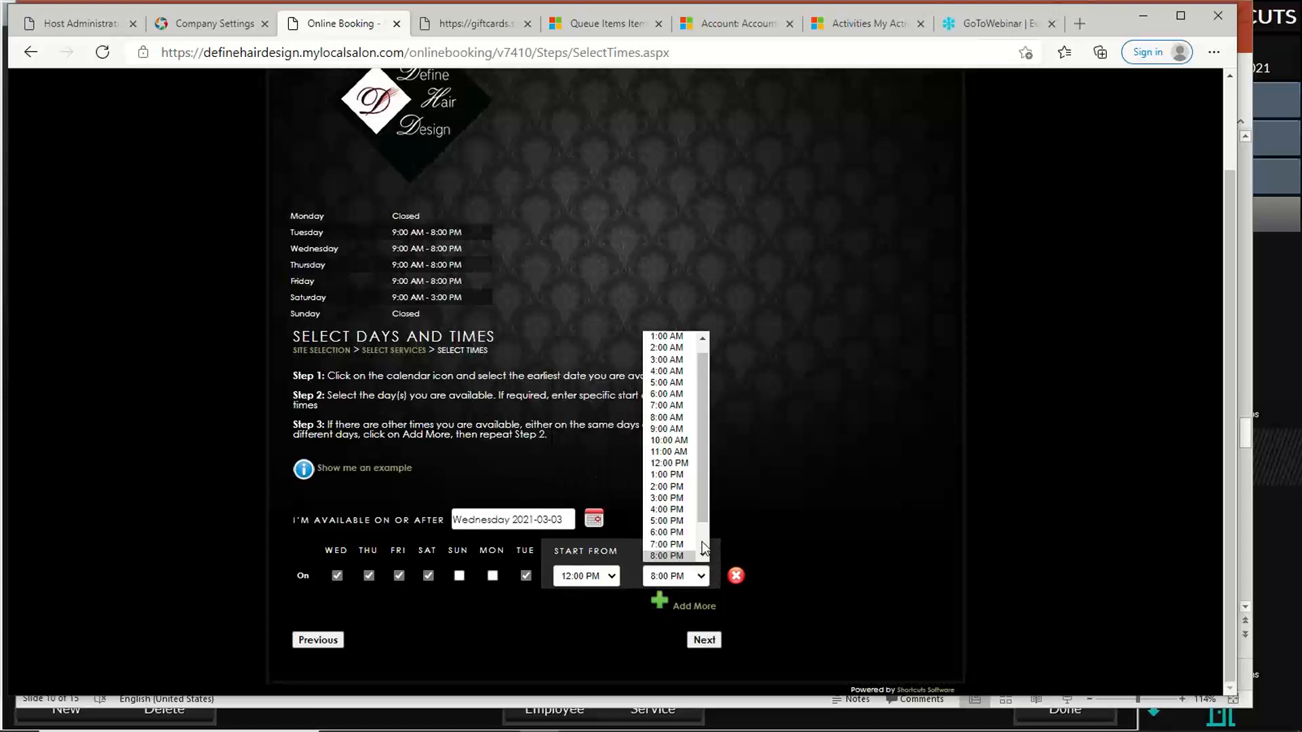
pyautogui.click(682, 477)
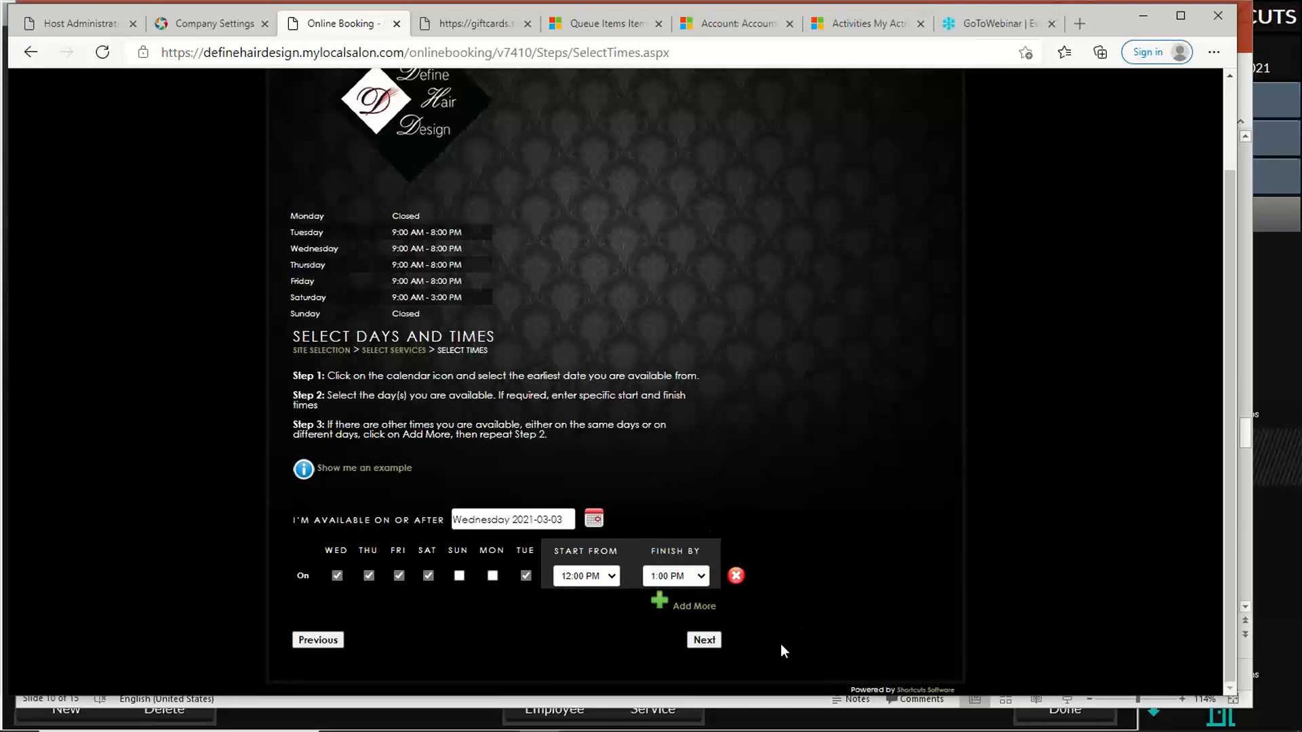
pyautogui.click(699, 641)
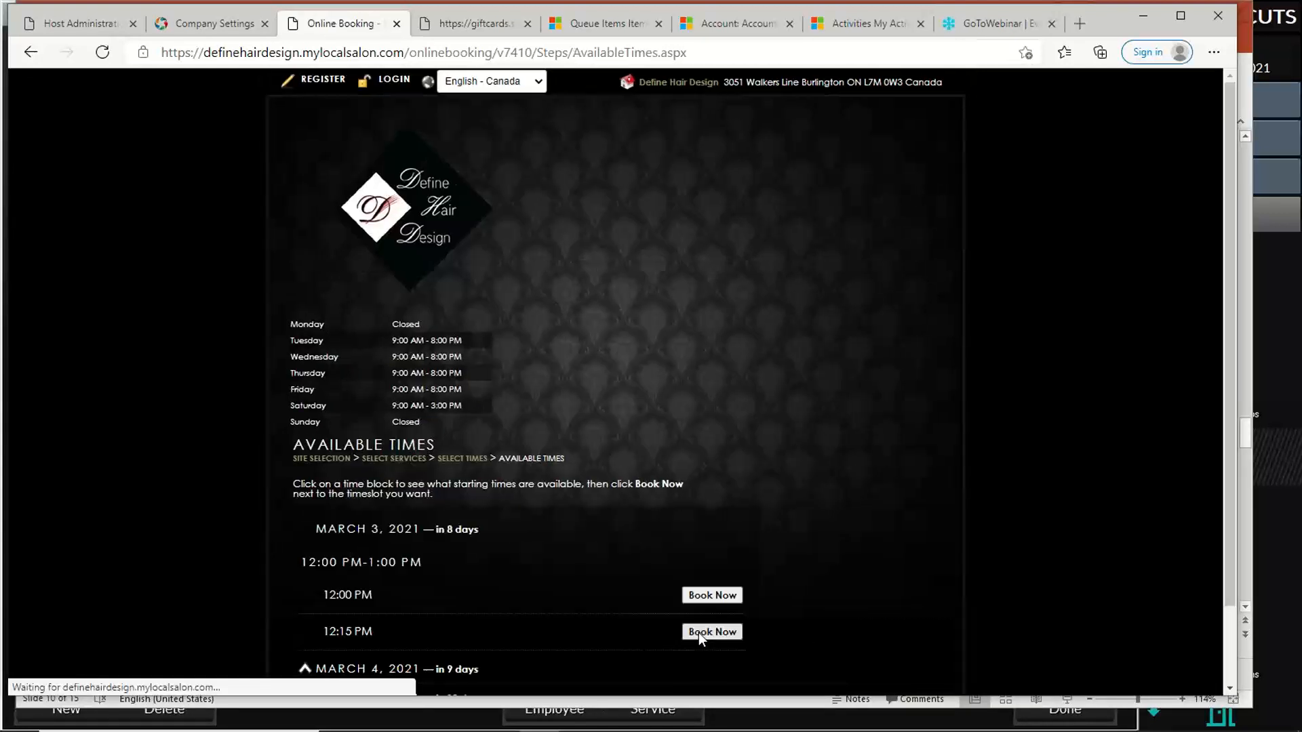
# Step: Choose the 12:00 PM timeslot on March 3, 2021 and view the sign-in form's e-mail field
pyautogui.scroll(-2, 663, 457)
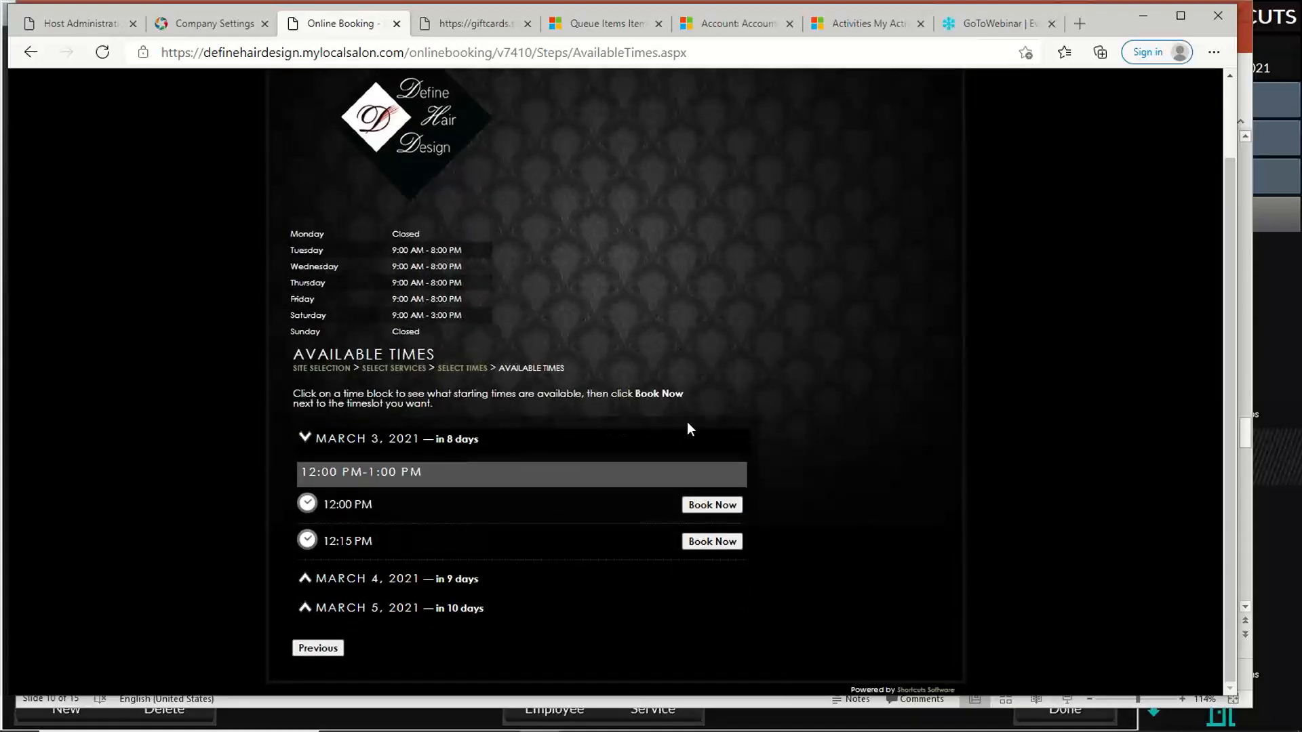
pyautogui.click(728, 505)
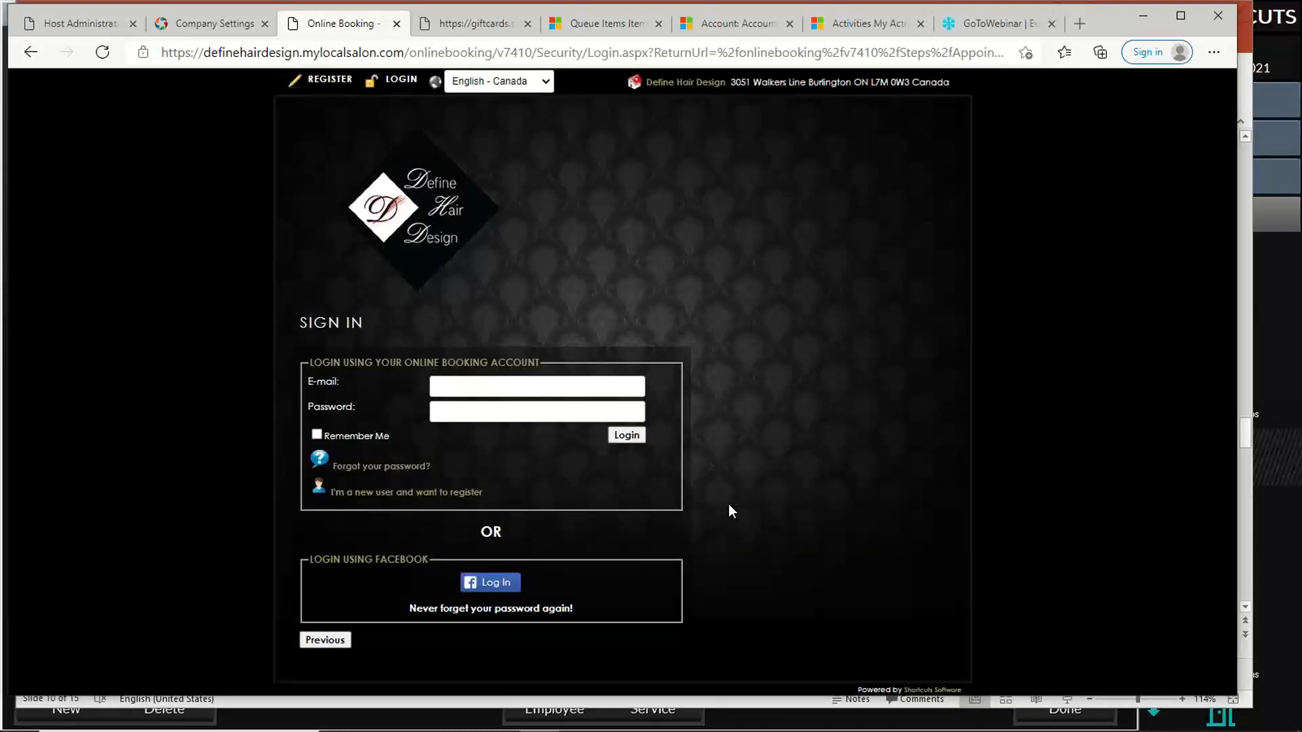
pyautogui.click(521, 384)
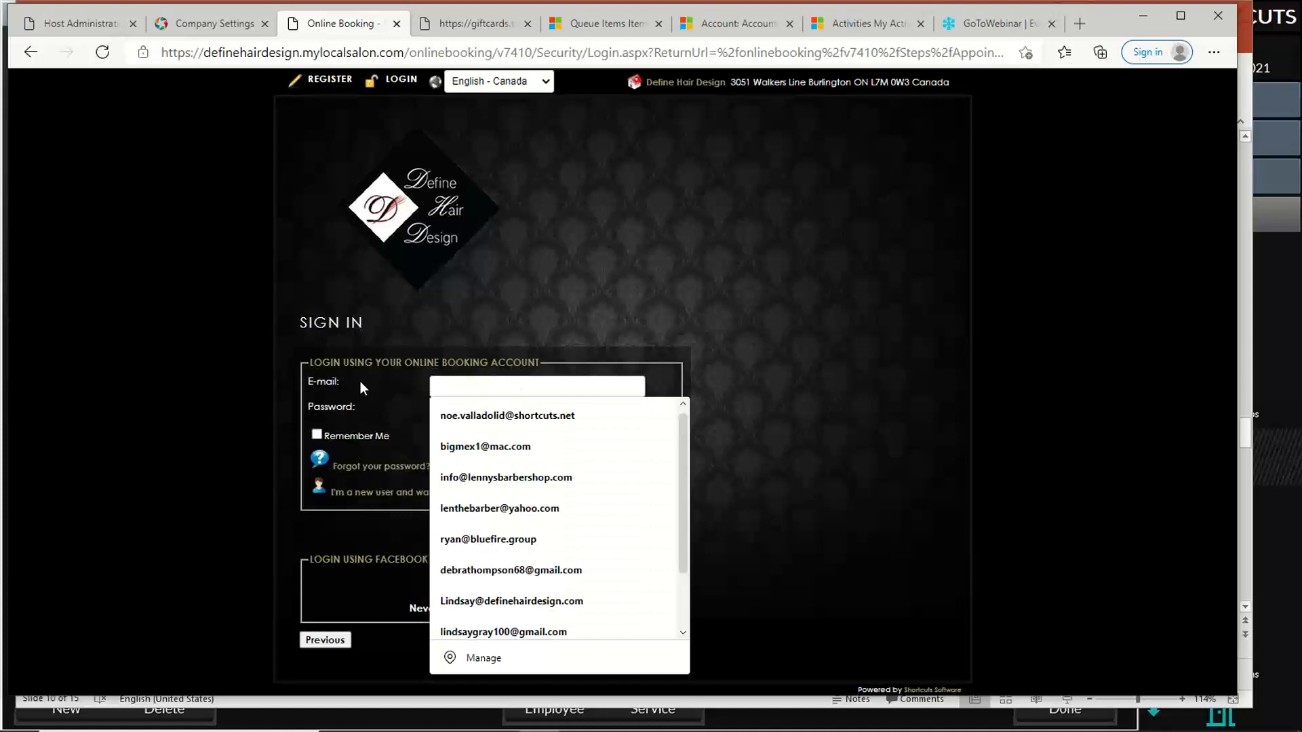
pyautogui.click(186, 387)
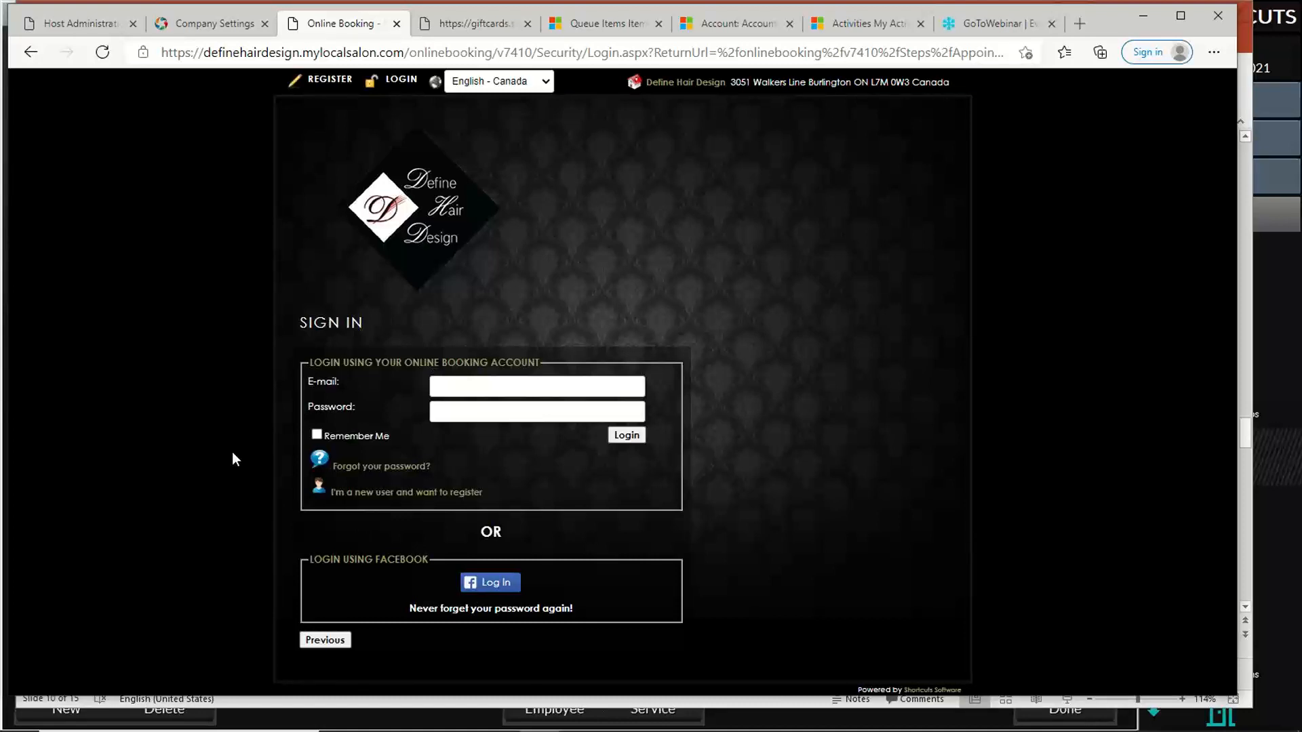
# Step: Switch to the console's company settings and look over the start time selection and booking confirmation texts and the other settings
pyautogui.click(204, 24)
pyautogui.scroll(-1, 322, 353)
pyautogui.scroll(-2, 311, 421)
pyautogui.scroll(11, 306, 417)
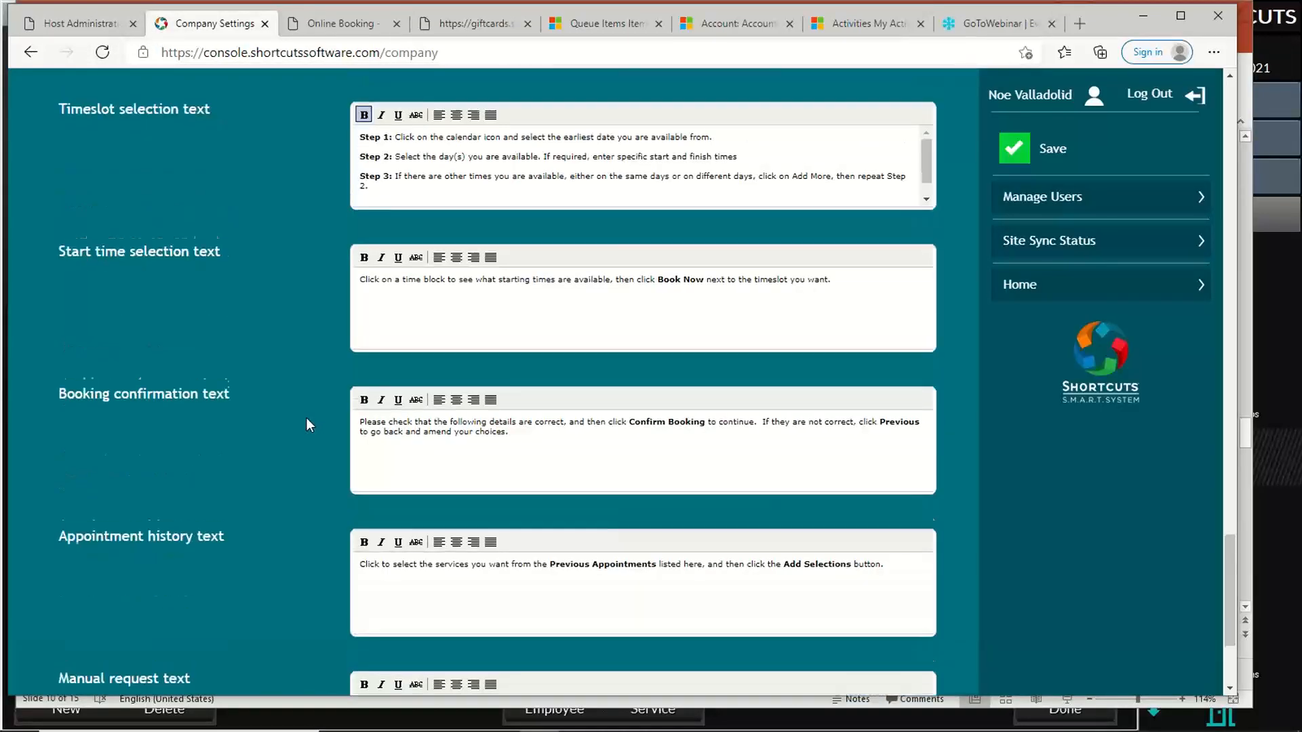
pyautogui.scroll(15, 307, 417)
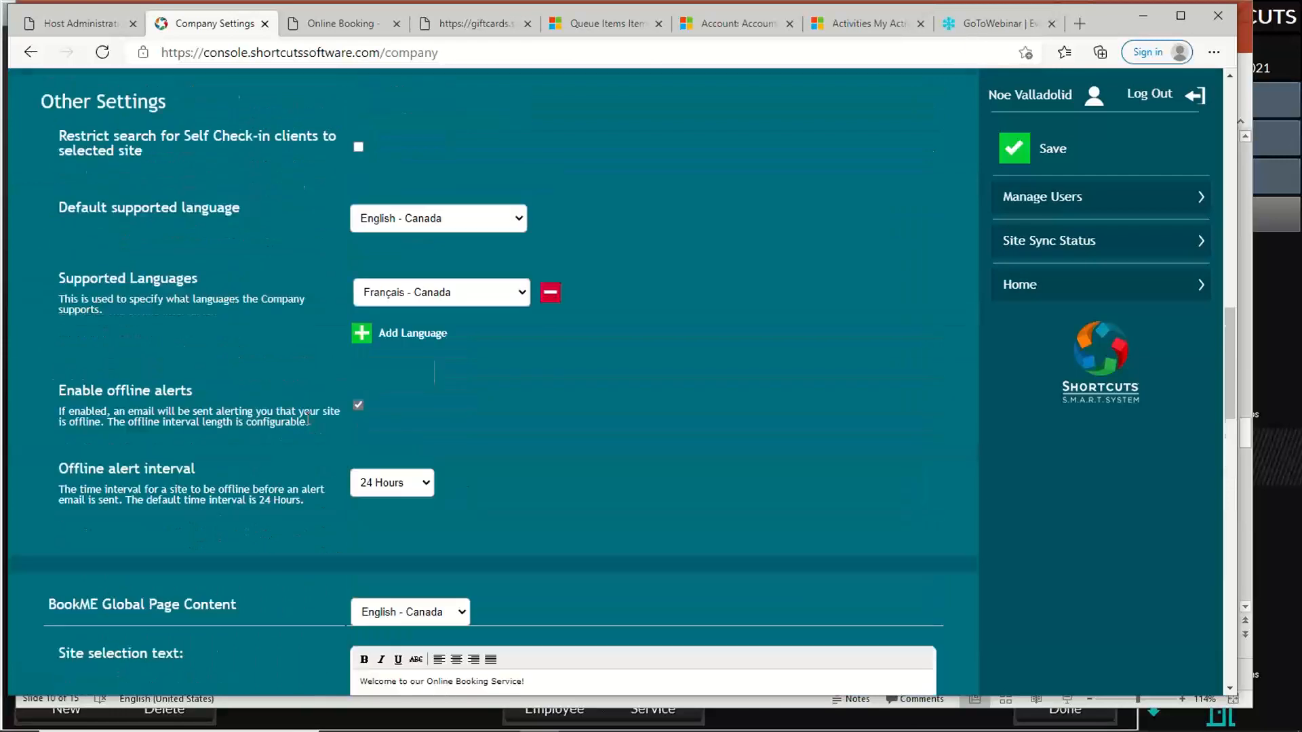
pyautogui.scroll(10, 308, 417)
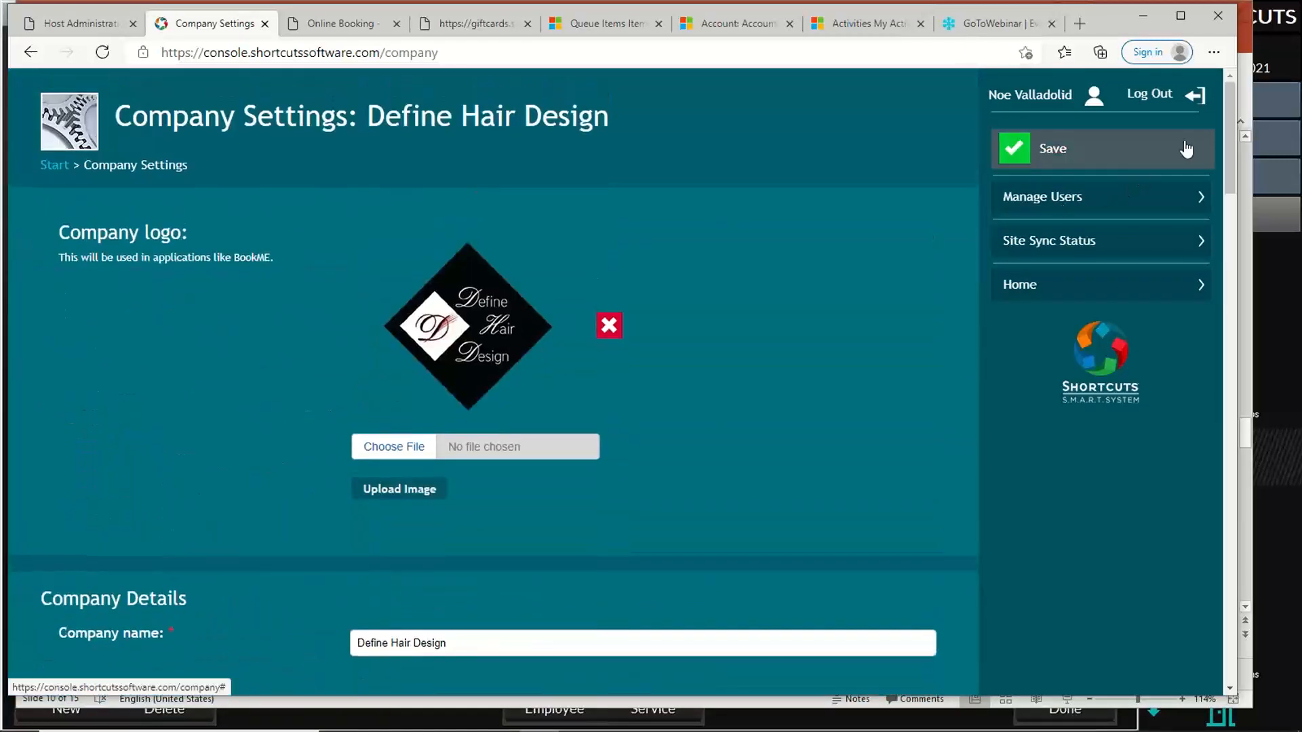
# Step: Open the Site Settings from the Start page and review the site logo, descriptions, web links and contact details
pyautogui.click(55, 167)
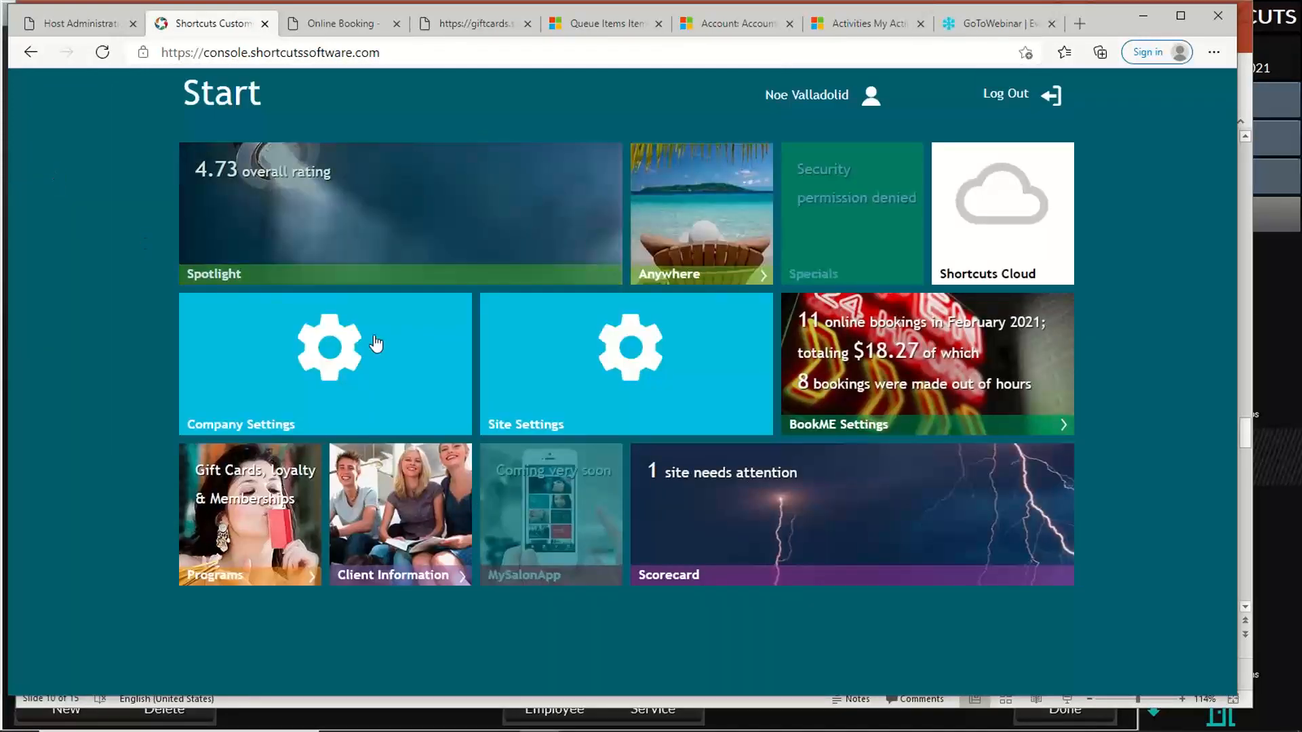
pyautogui.click(596, 383)
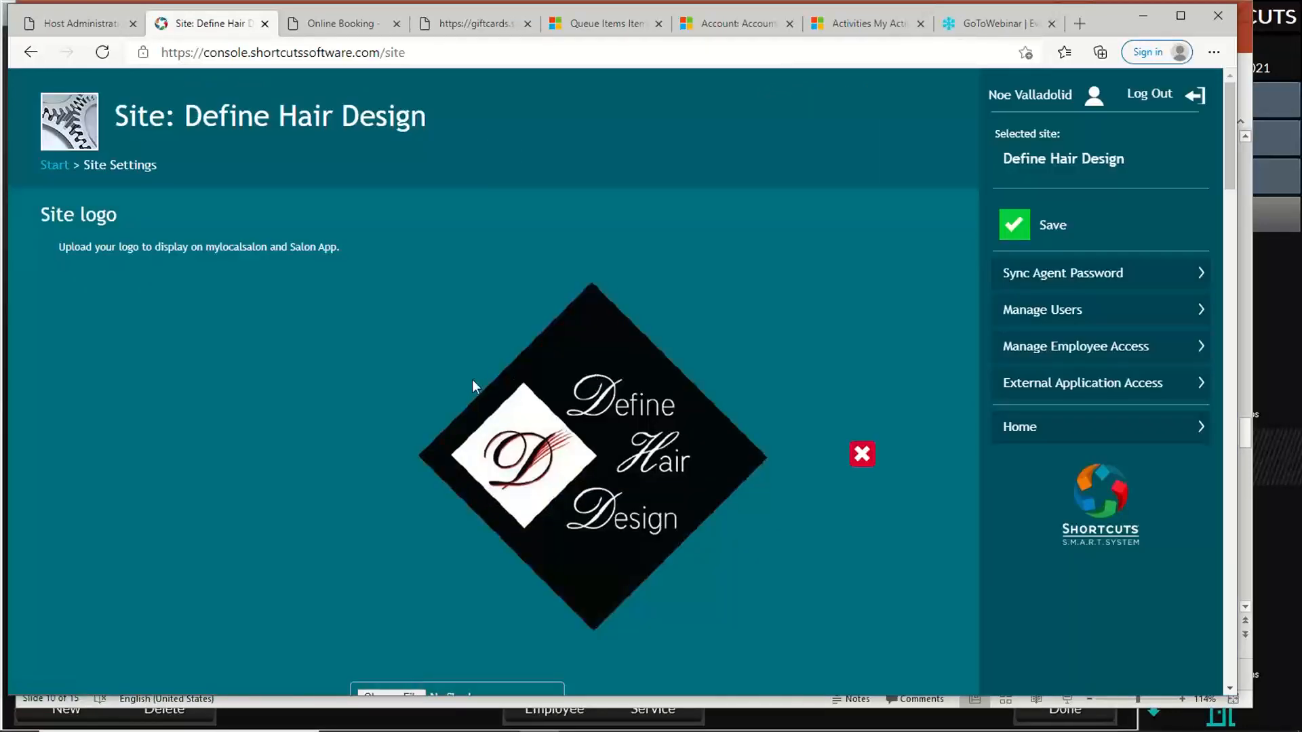
pyautogui.scroll(-5, 474, 380)
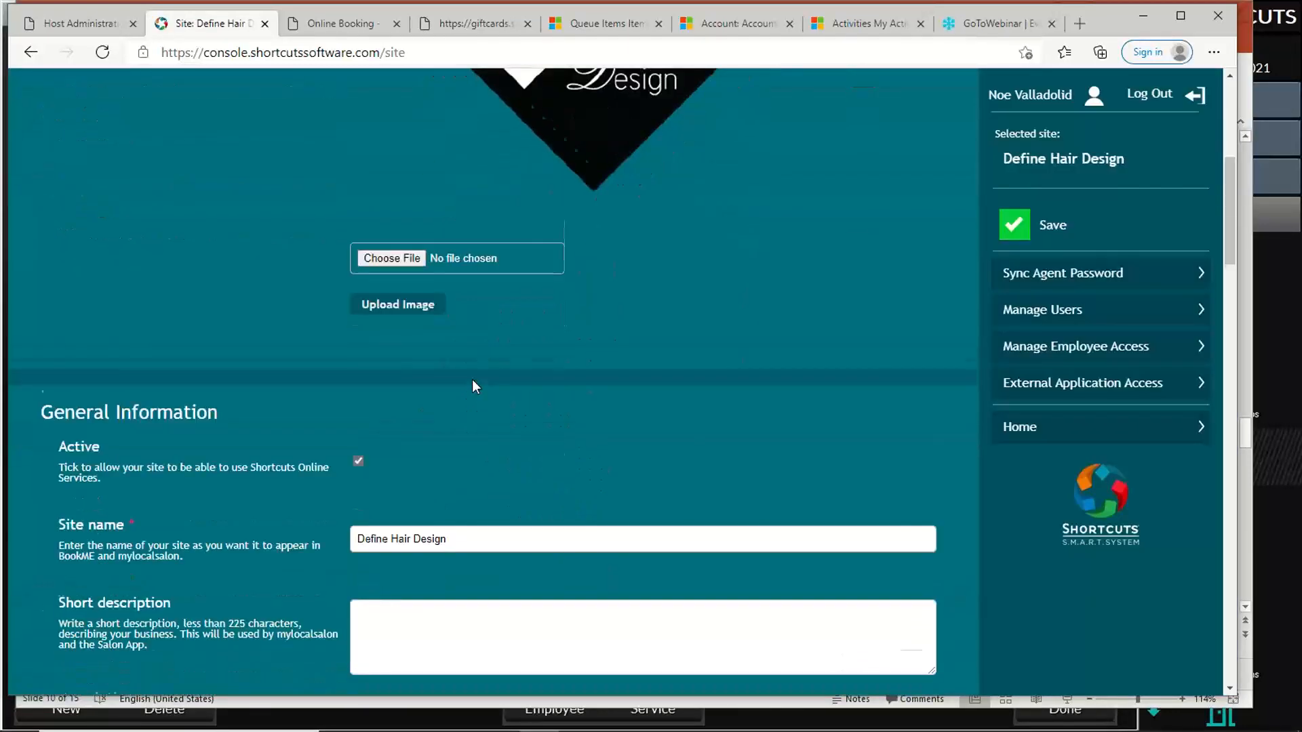
pyautogui.scroll(3, 472, 380)
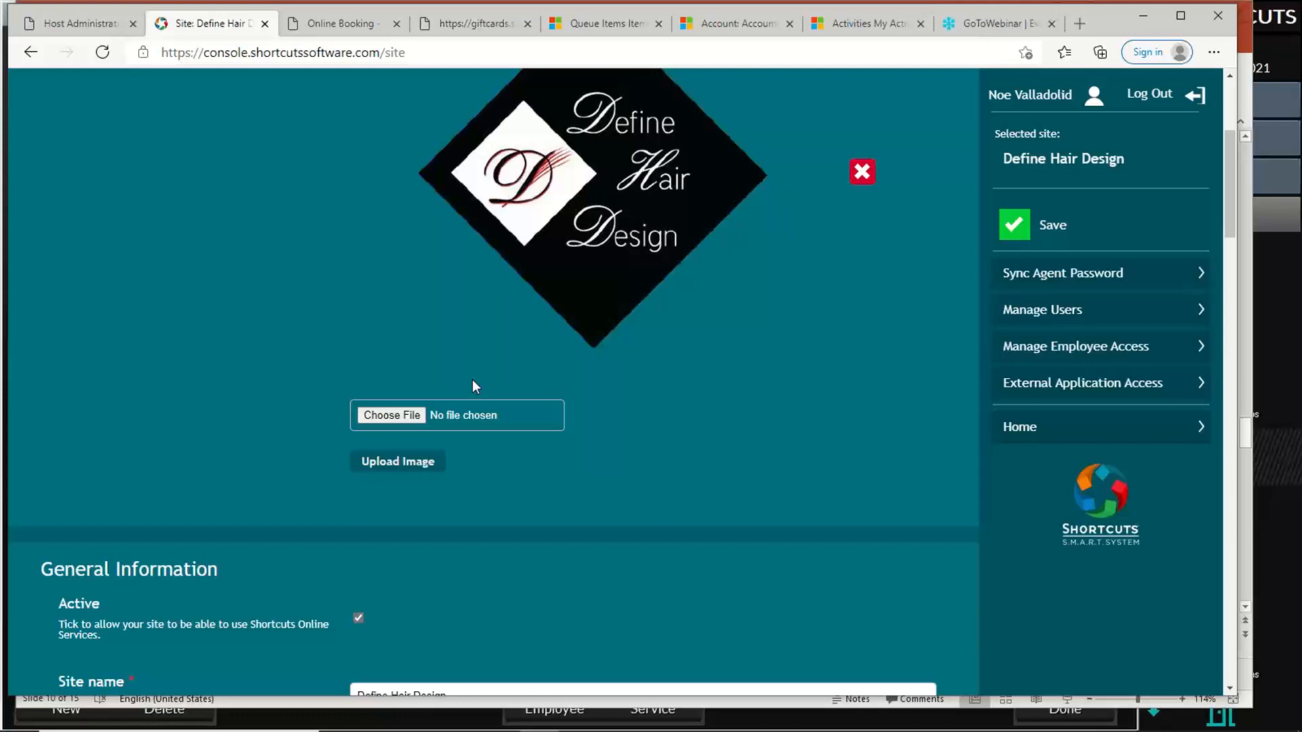
pyautogui.scroll(-7, 472, 383)
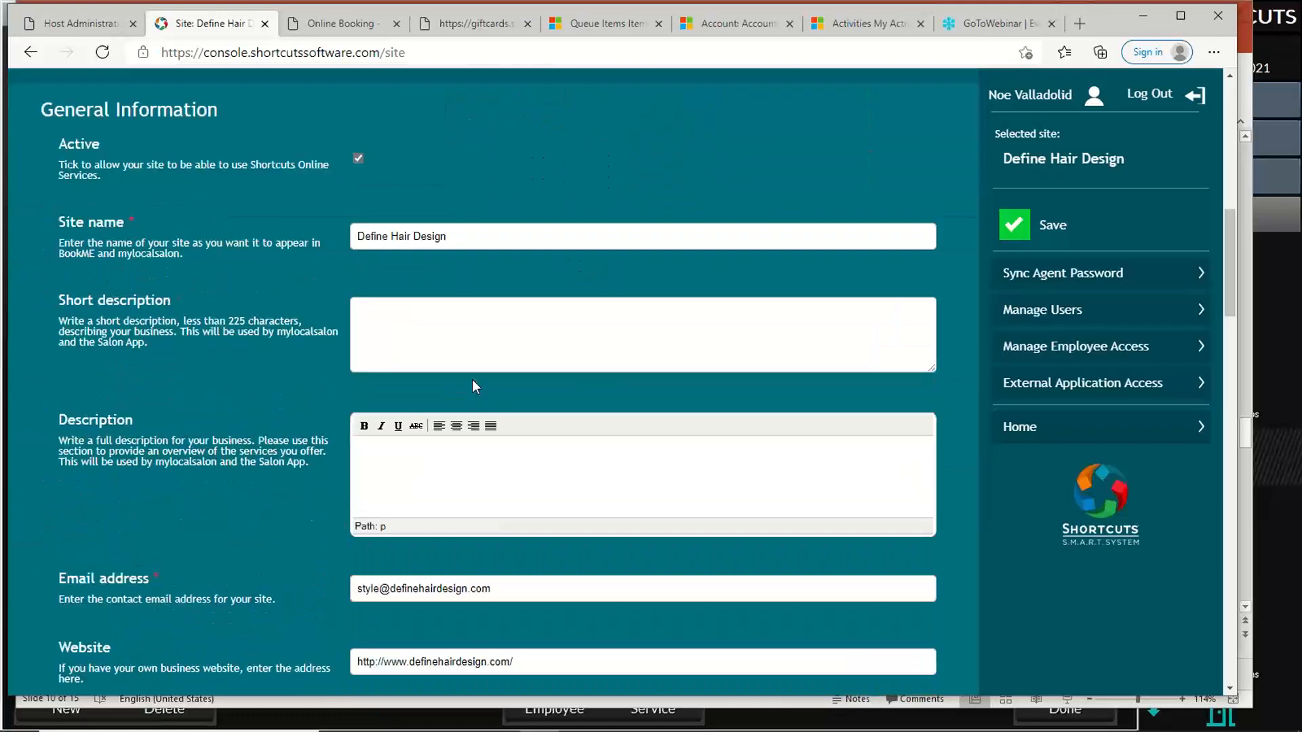
pyautogui.scroll(-1, 473, 387)
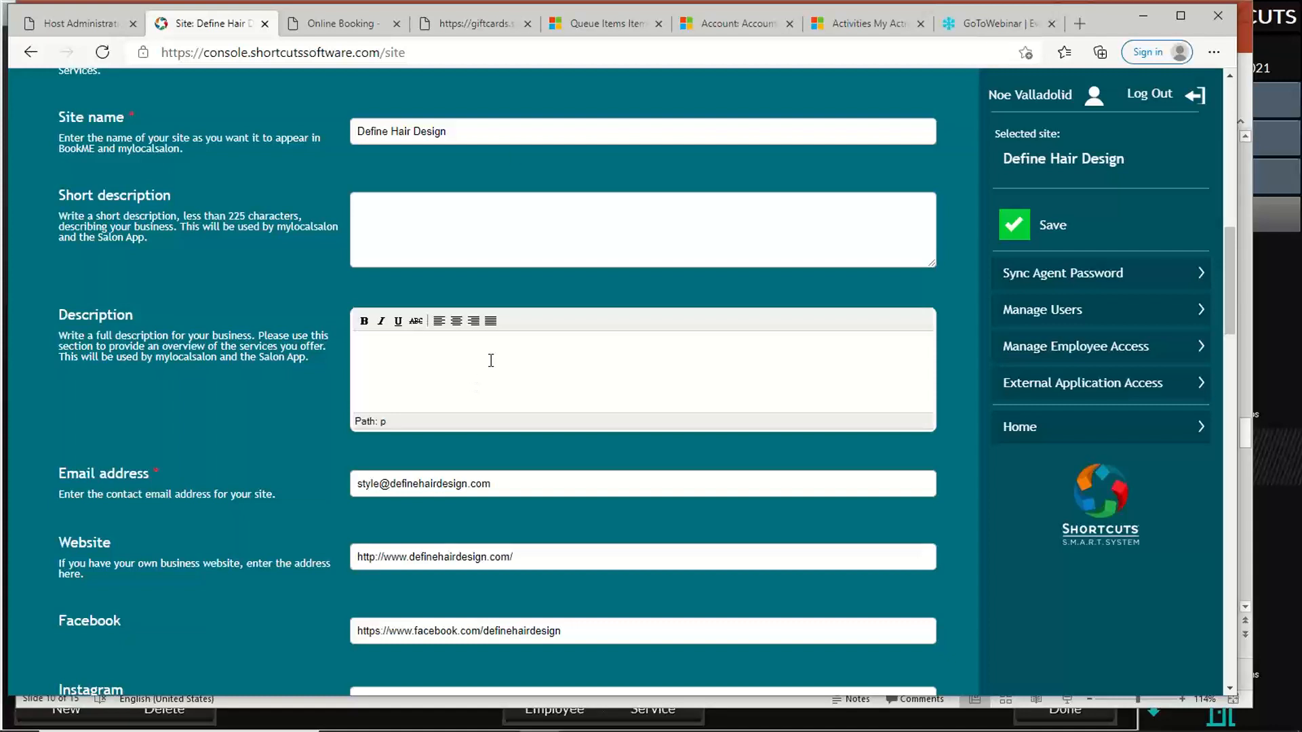
pyautogui.click(489, 205)
pyautogui.scroll(-7, 475, 230)
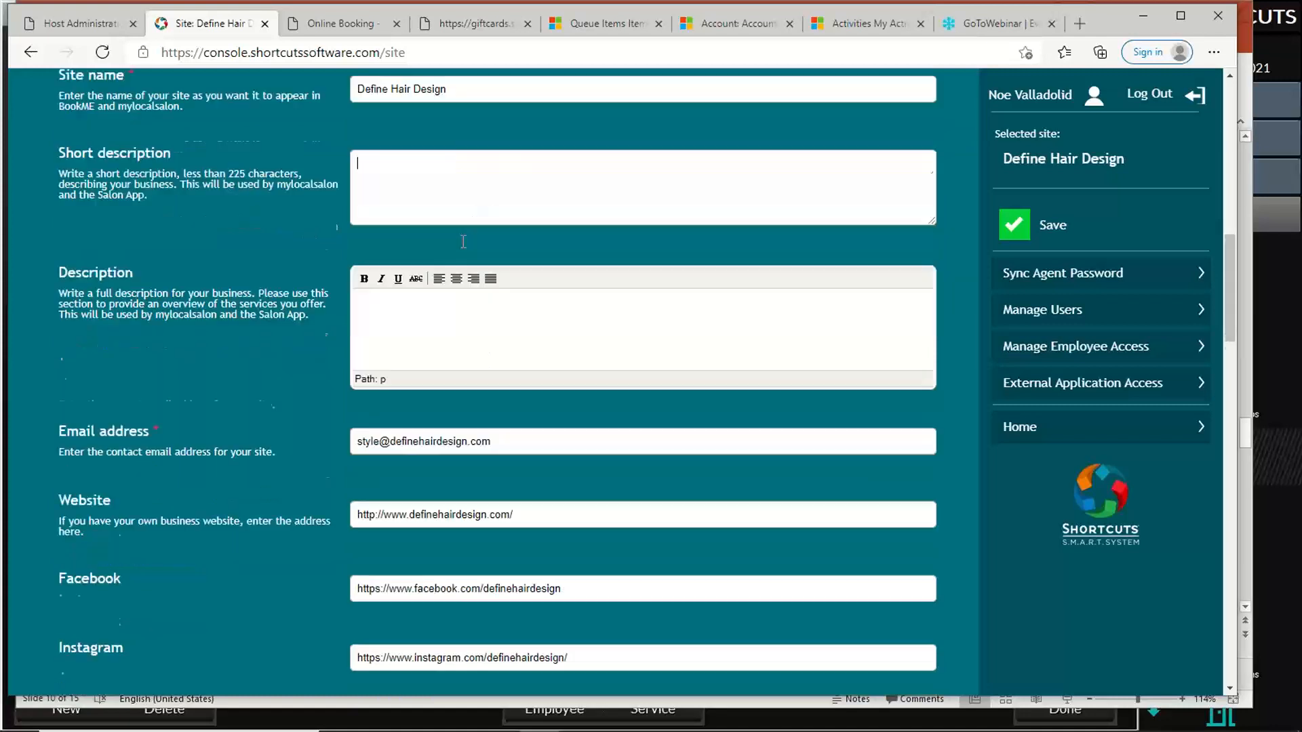
pyautogui.scroll(-1, 461, 241)
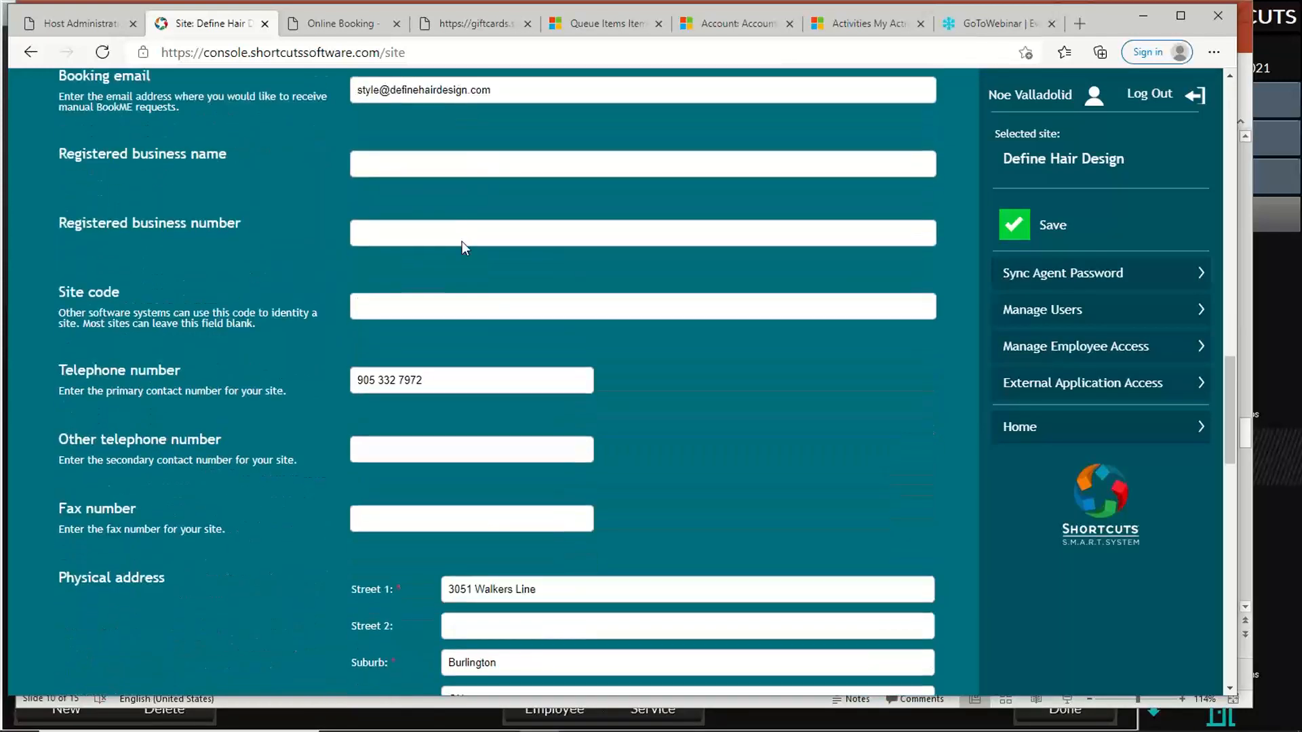
# Step: Highlight the site's telephone number and review its physical address fields
pyautogui.scroll(-2, 436, 224)
pyautogui.click(443, 285)
pyautogui.moveTo(443, 286); pyautogui.dragTo(325, 270)
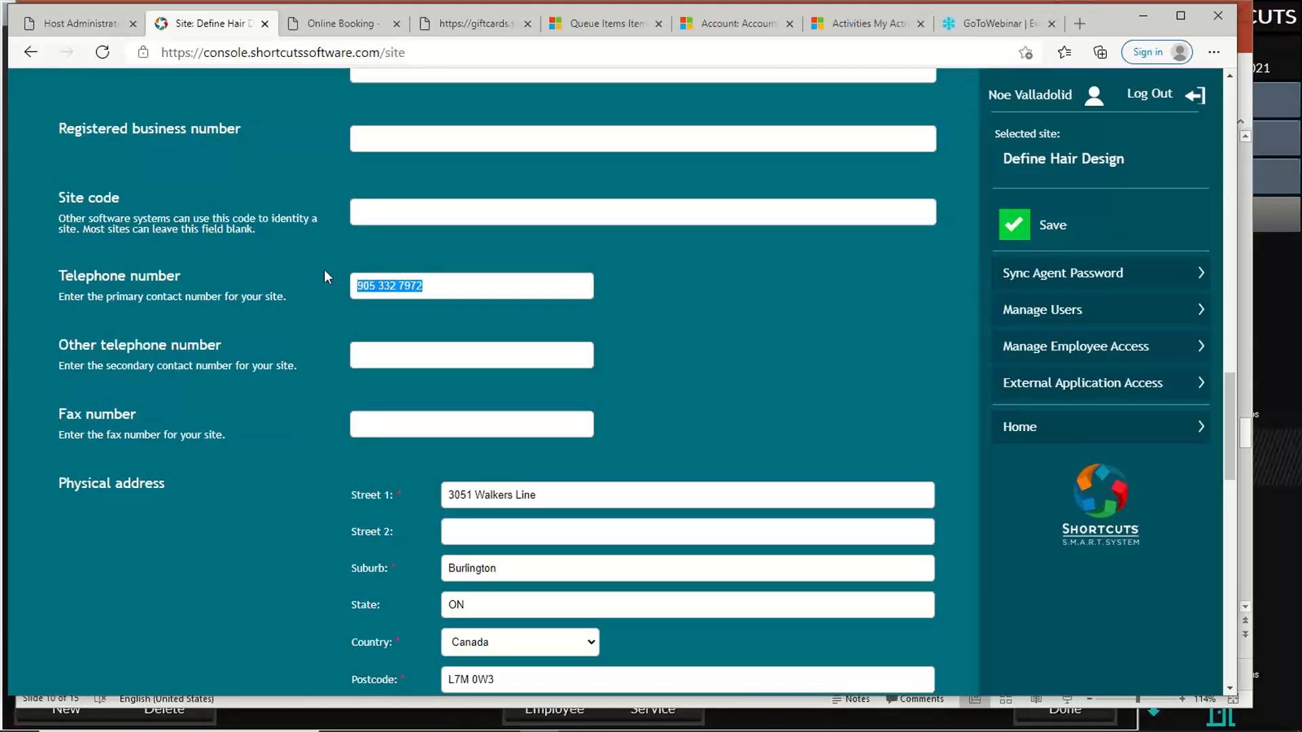
pyautogui.scroll(-2, 323, 270)
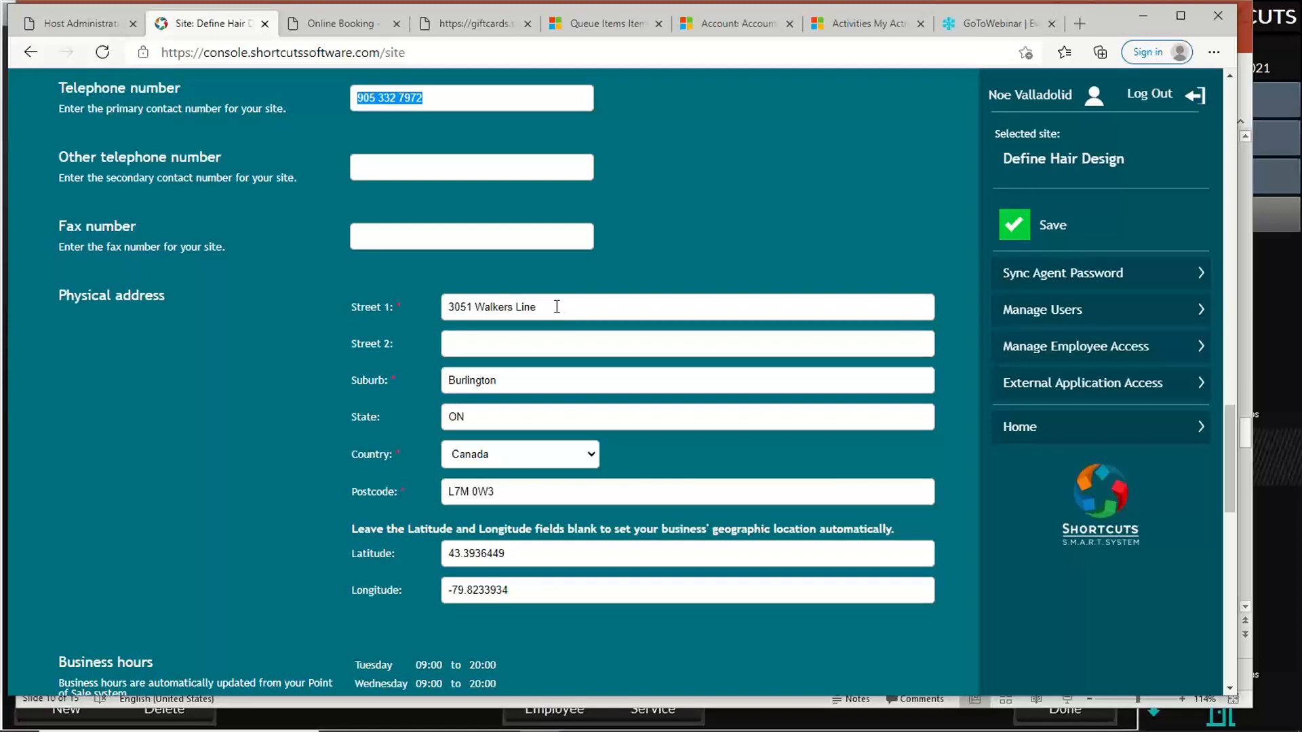
pyautogui.scroll(8, 556, 306)
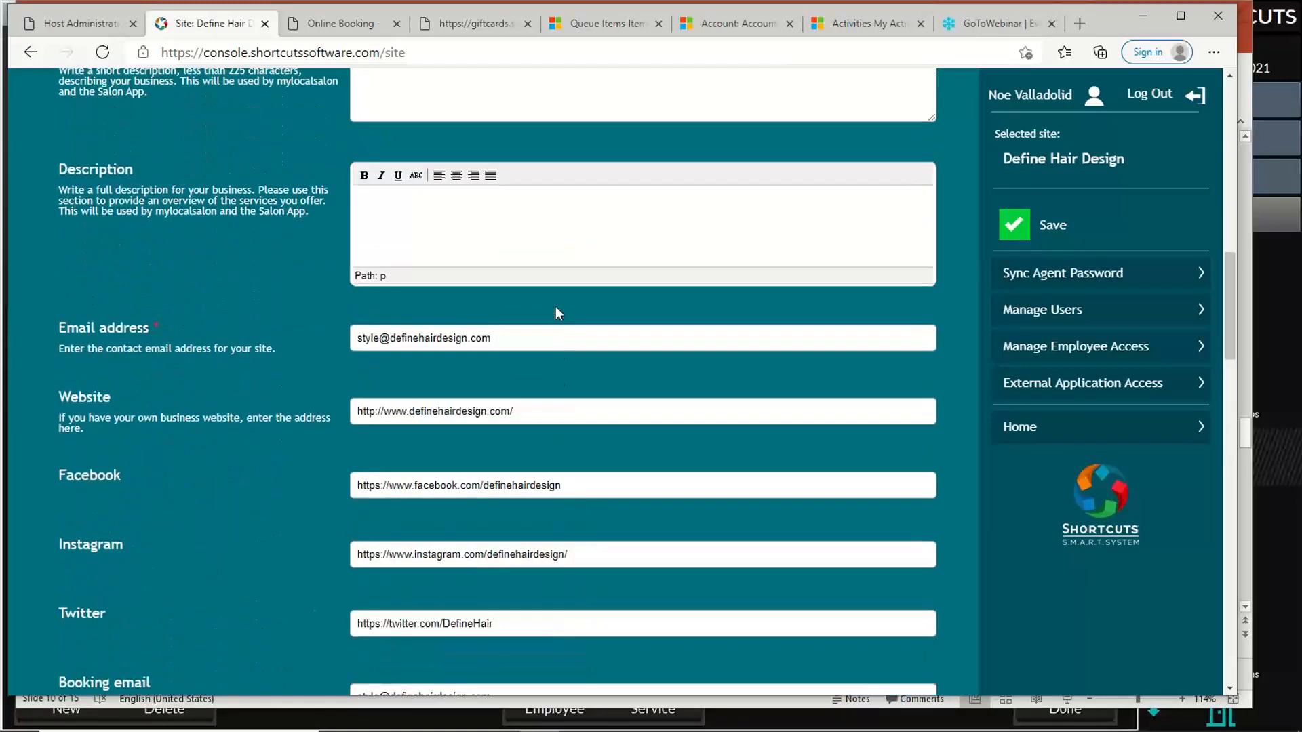
pyautogui.scroll(15, 555, 307)
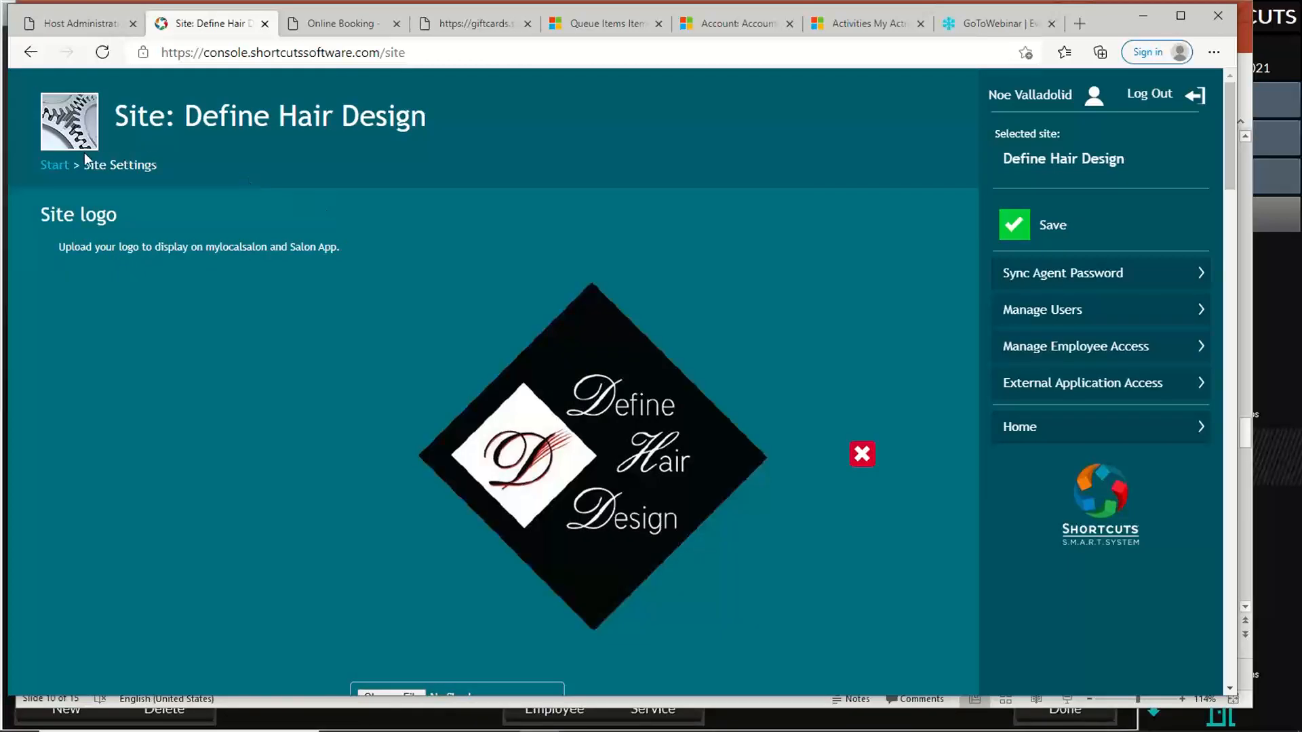
# Step: Return to the Start page and open the BookME Settings to view the booking limits
pyautogui.click(50, 167)
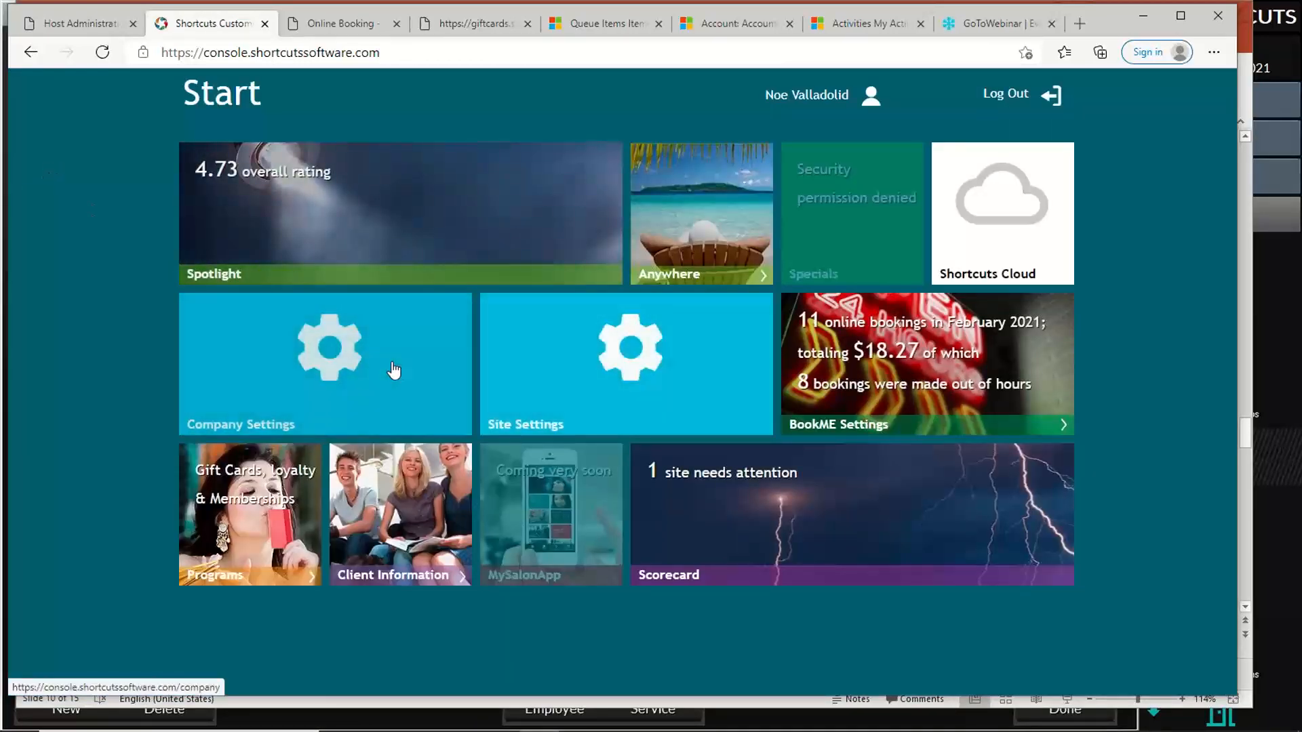
pyautogui.click(821, 354)
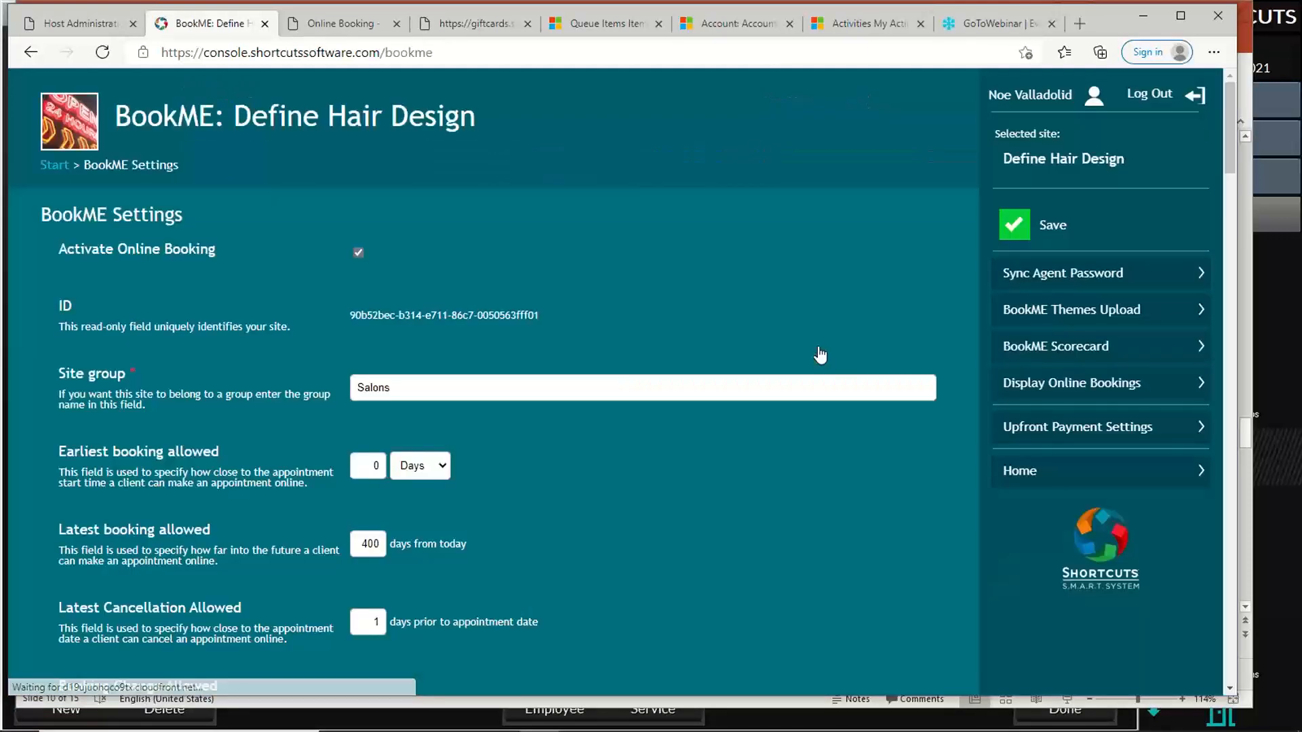
pyautogui.scroll(-3, 467, 401)
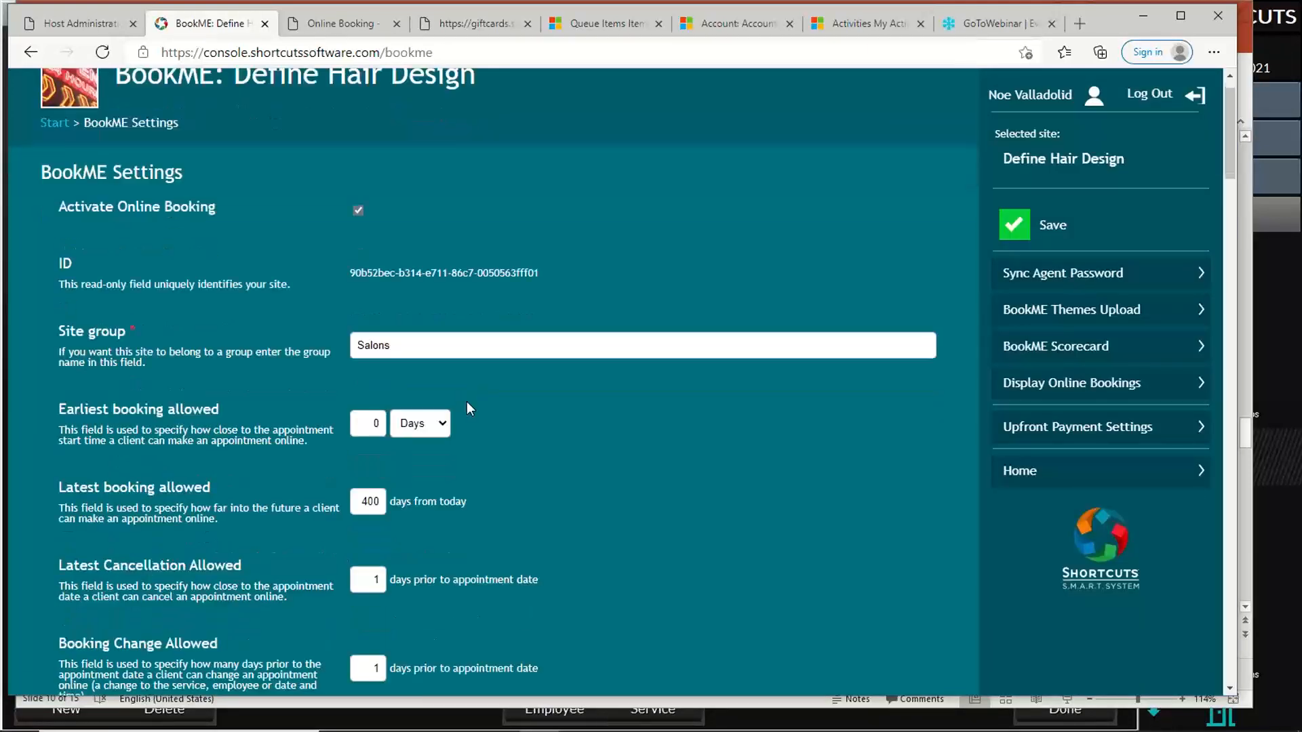
# Step: Try setting the earliest booking allowed to 1 day and to 2 hours
pyautogui.moveTo(369, 282); pyautogui.dragTo(388, 278)
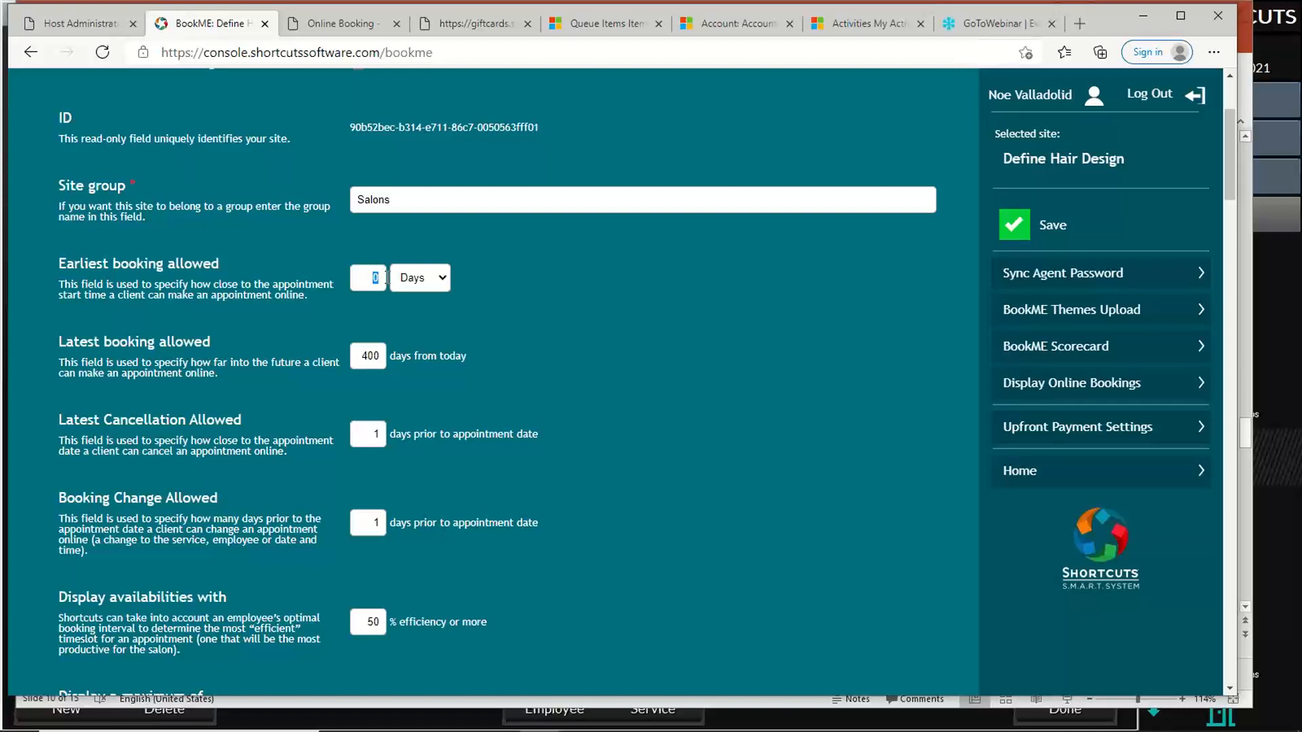
pyautogui.write('1')
pyautogui.click(442, 278)
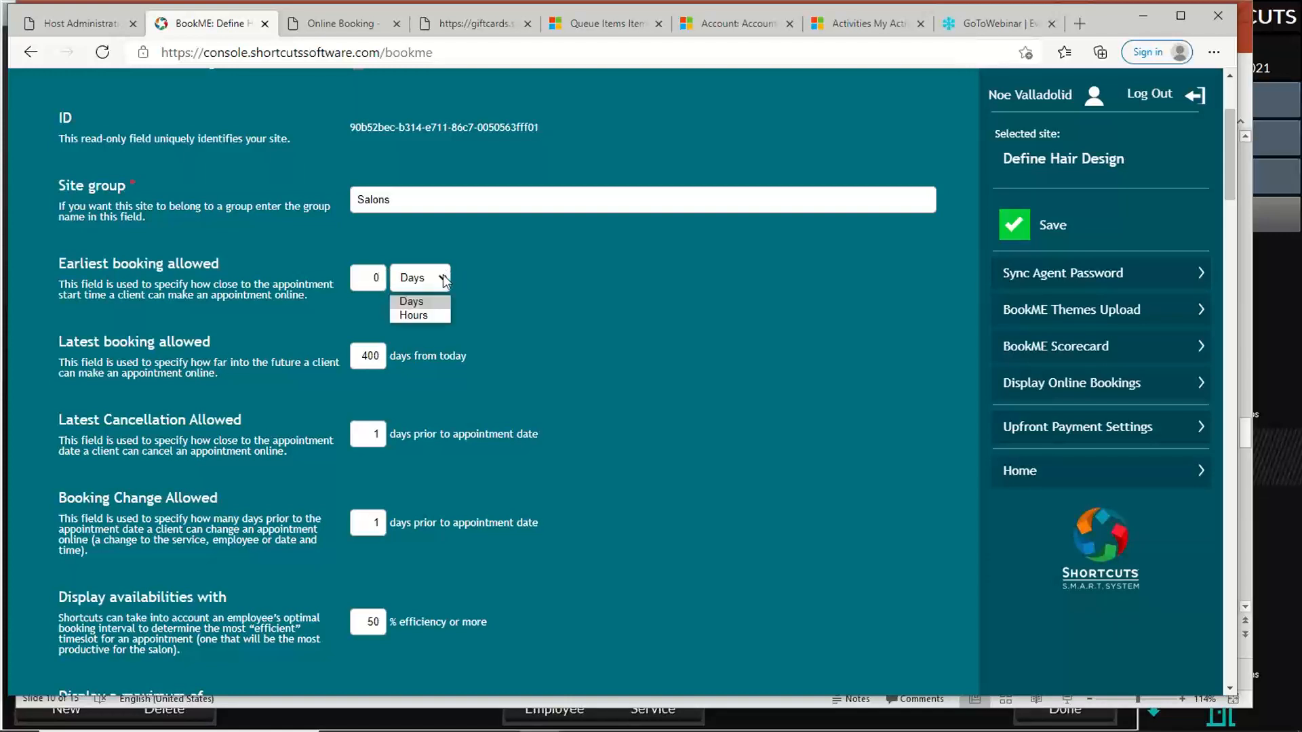
pyautogui.click(438, 316)
pyautogui.hotkey('shift', 'Tab')
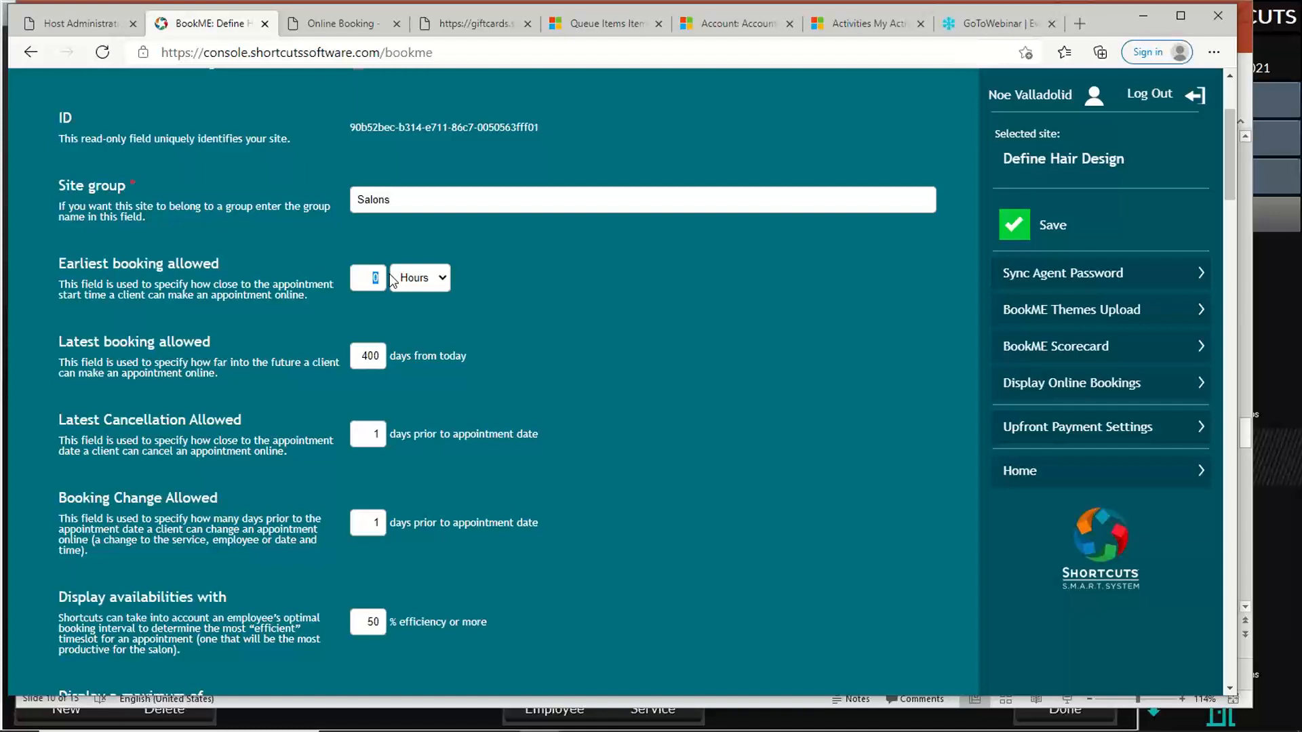
pyautogui.write('2')
# Step: Restore the earliest booking allowed to 0 days
pyautogui.doubleClick(377, 278)
pyautogui.click(410, 278)
pyautogui.click(429, 303)
# Step: Highlight the values for latest booking, latest cancellation, booking change, availability efficiency and maximum displayed availabilities
pyautogui.moveTo(356, 356); pyautogui.dragTo(399, 356)
pyautogui.scroll(-3, 552, 394)
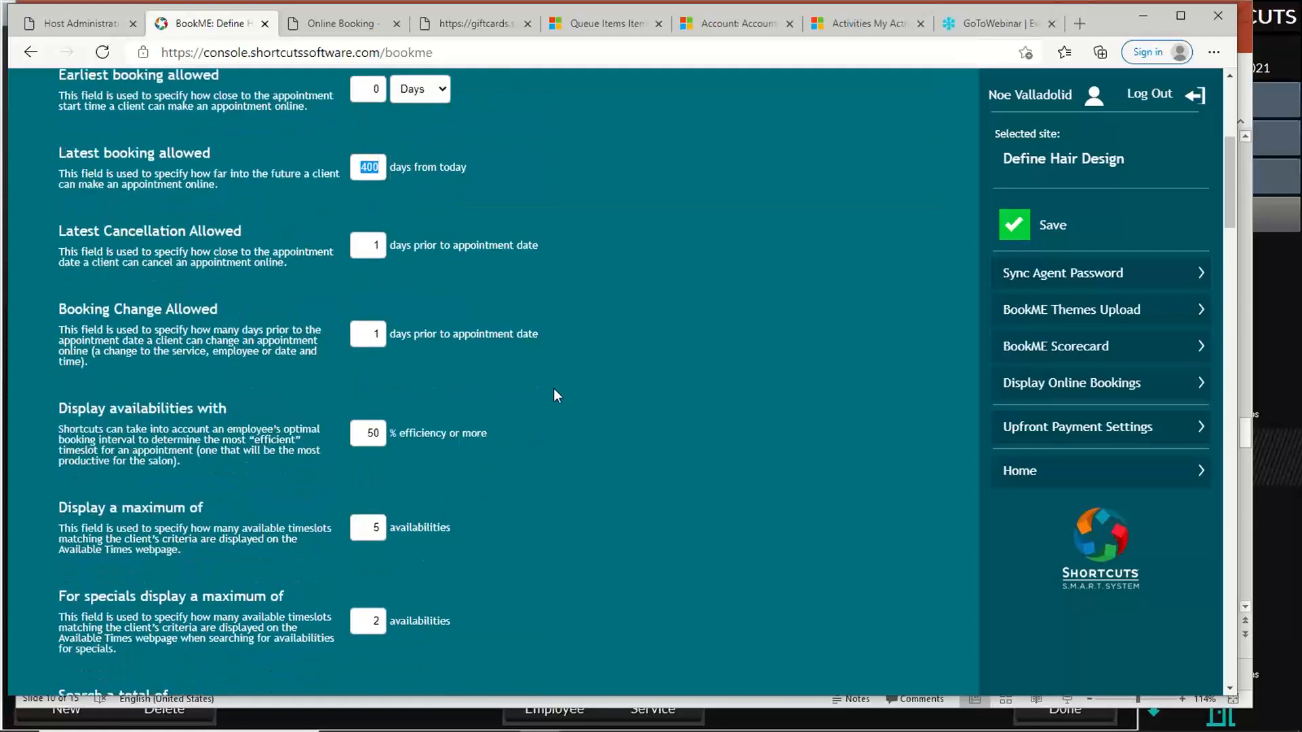
pyautogui.doubleClick(371, 246)
pyautogui.doubleClick(366, 334)
pyautogui.moveTo(352, 434); pyautogui.dragTo(402, 434)
pyautogui.click(365, 539)
pyautogui.scroll(-1, 498, 523)
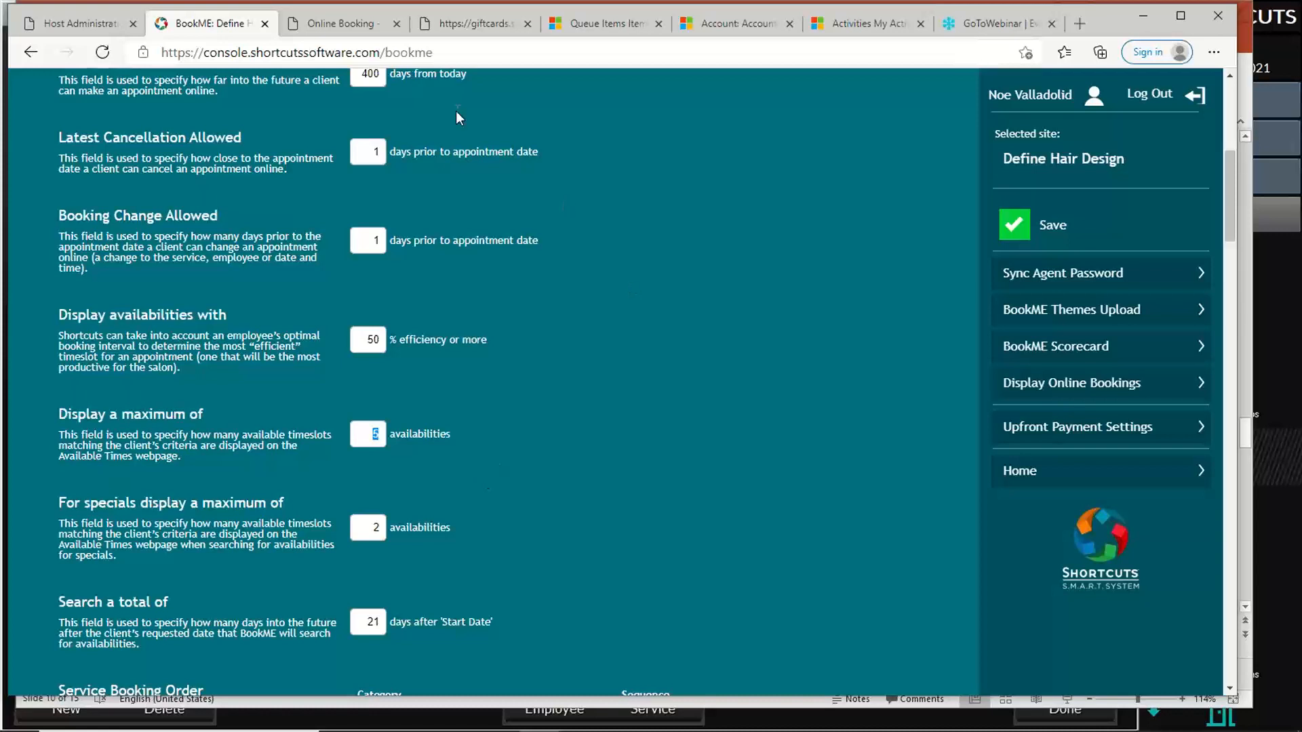
# Step: Return the online booking from sign-in to Available Times and view the timeslots for March 3, 4 and 5, 2021
pyautogui.click(339, 23)
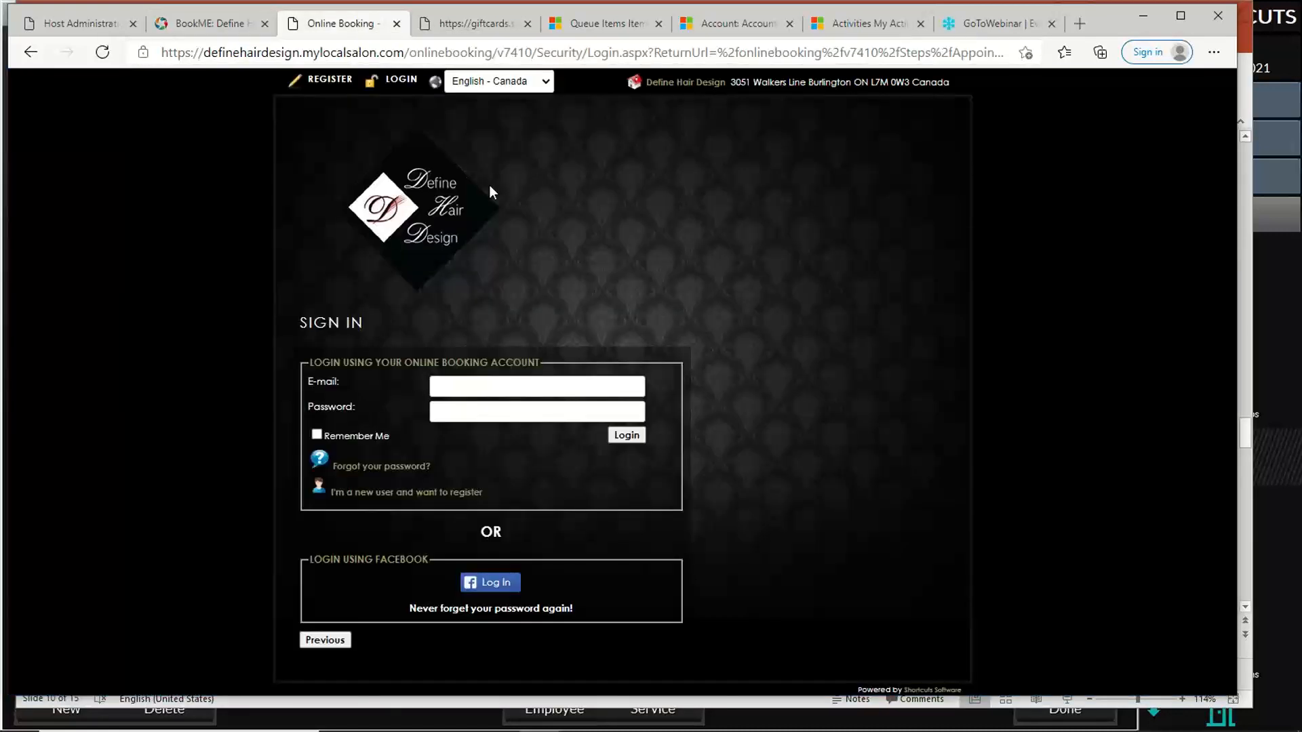
pyautogui.click(337, 638)
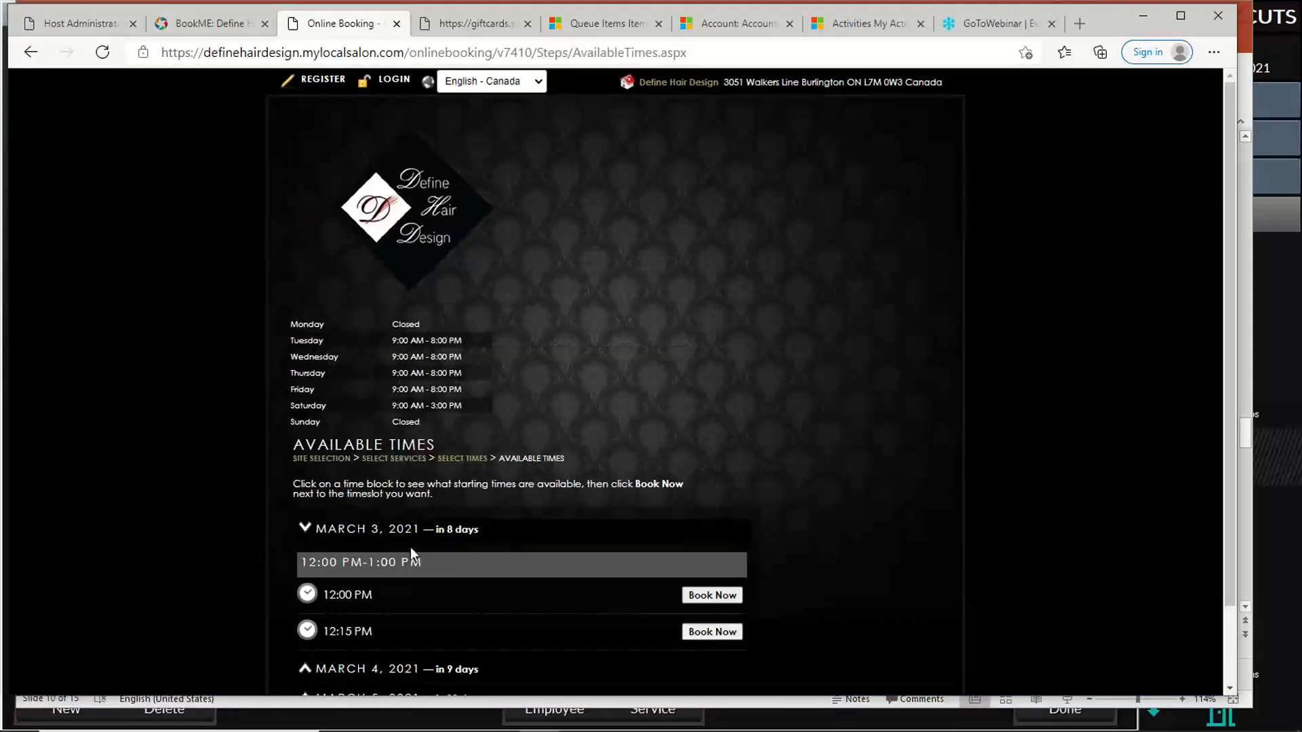
pyautogui.scroll(-3, 428, 548)
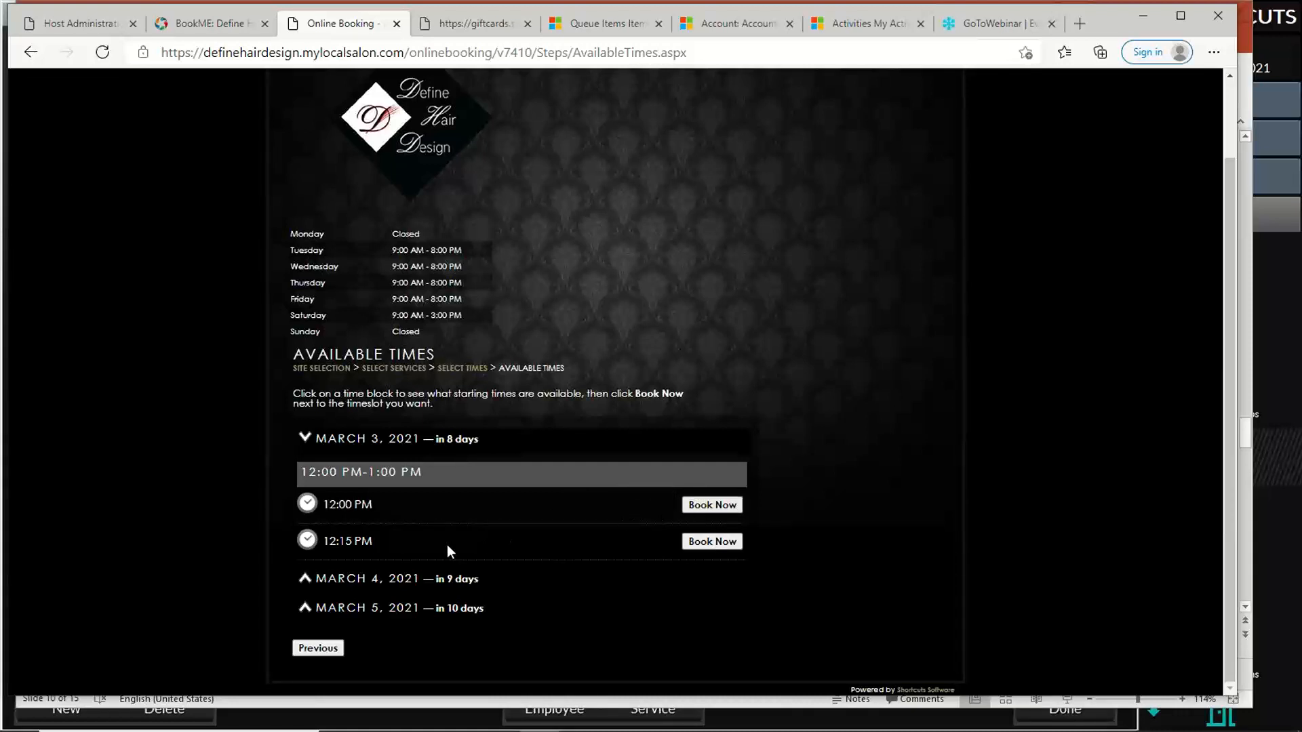
pyautogui.click(413, 576)
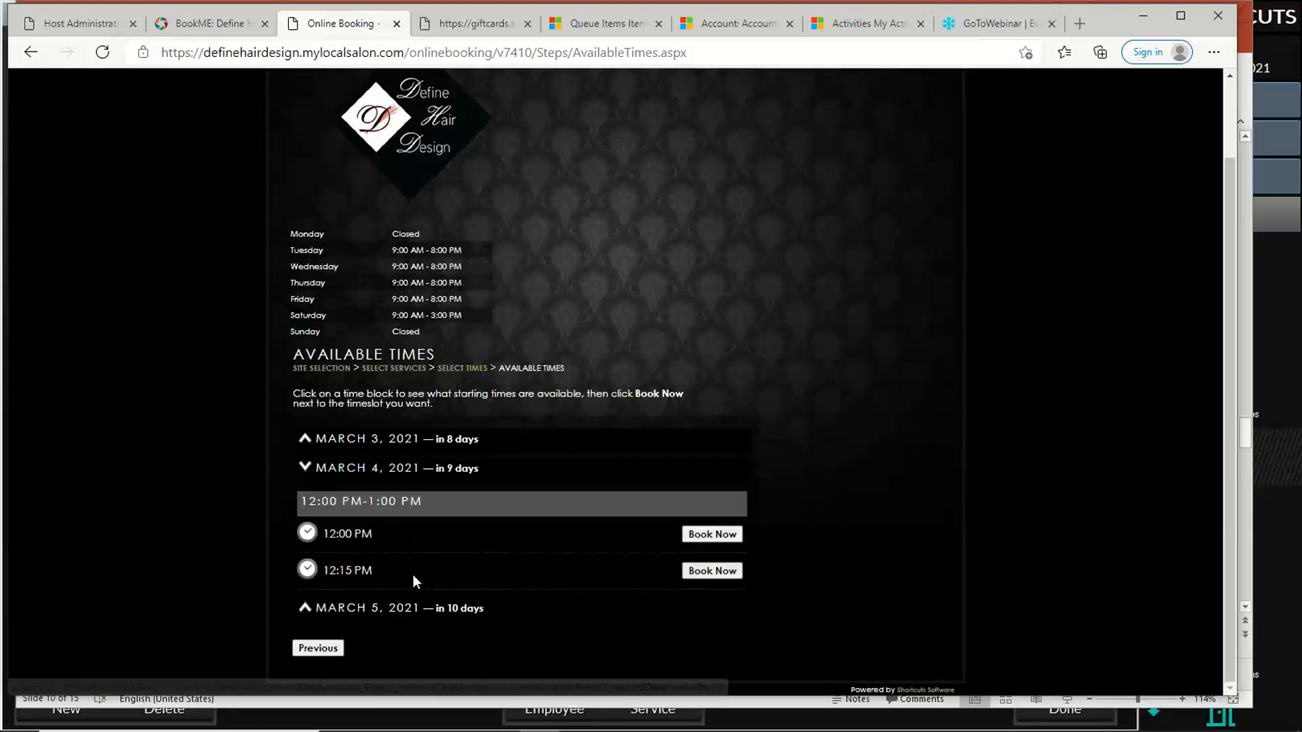
pyautogui.click(379, 609)
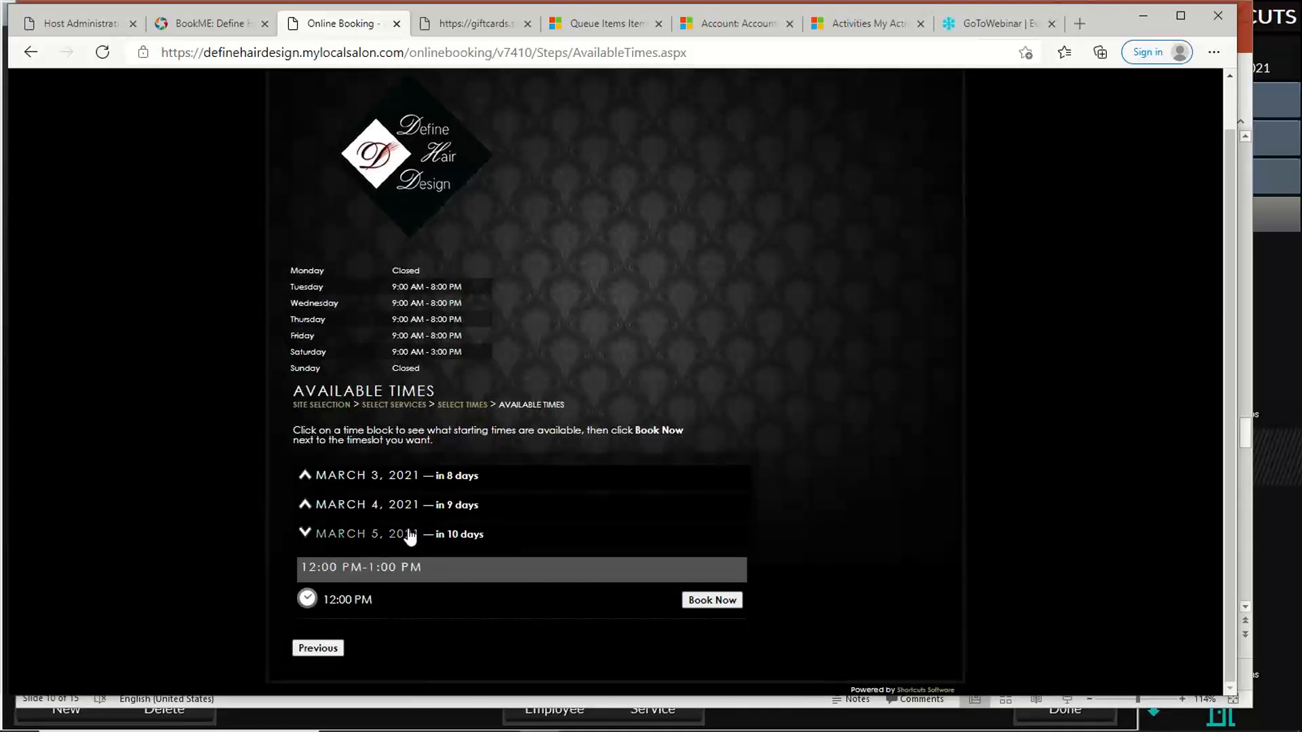
pyautogui.click(405, 478)
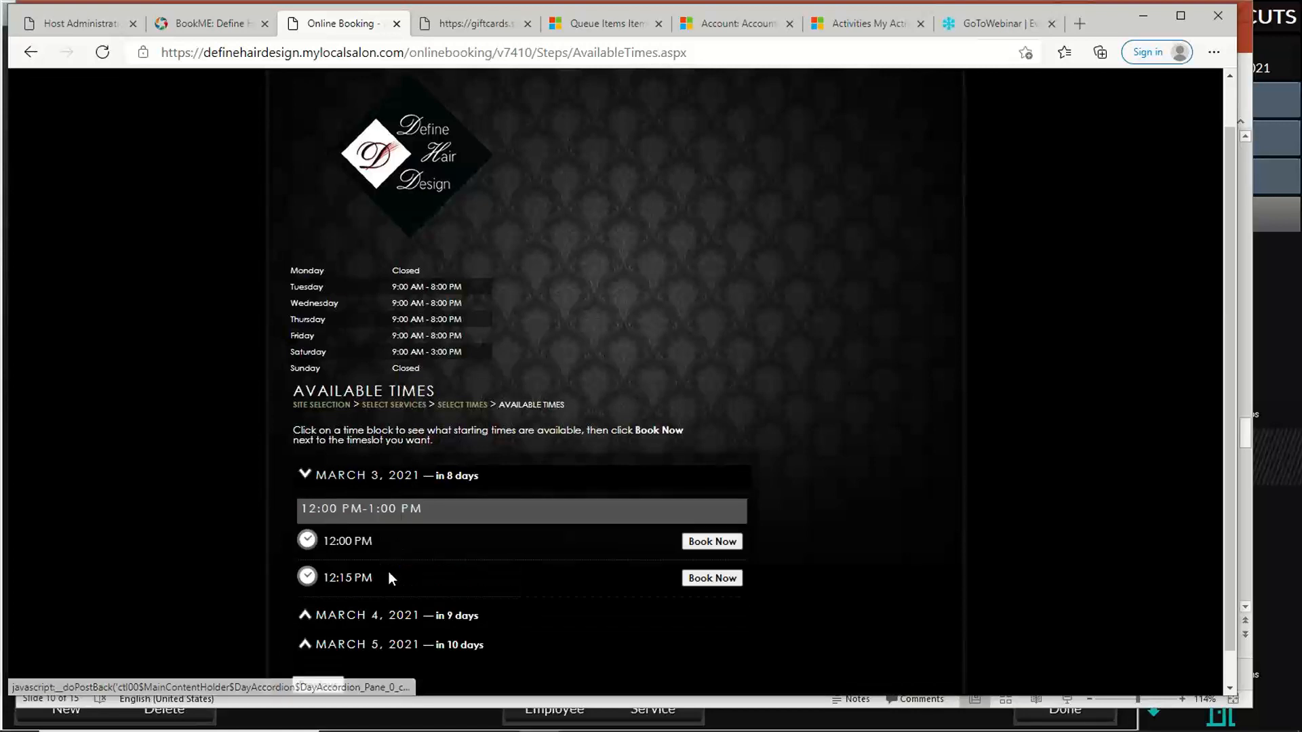
pyautogui.click(395, 616)
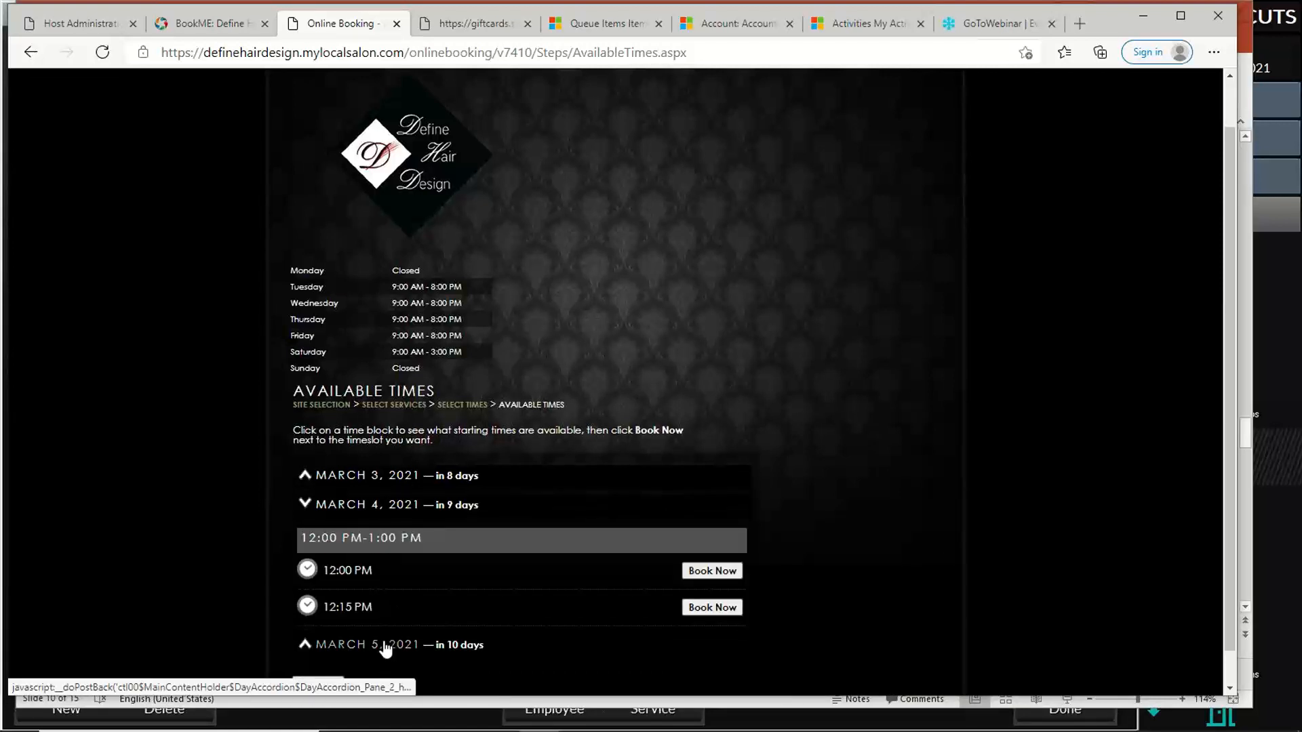
pyautogui.click(385, 645)
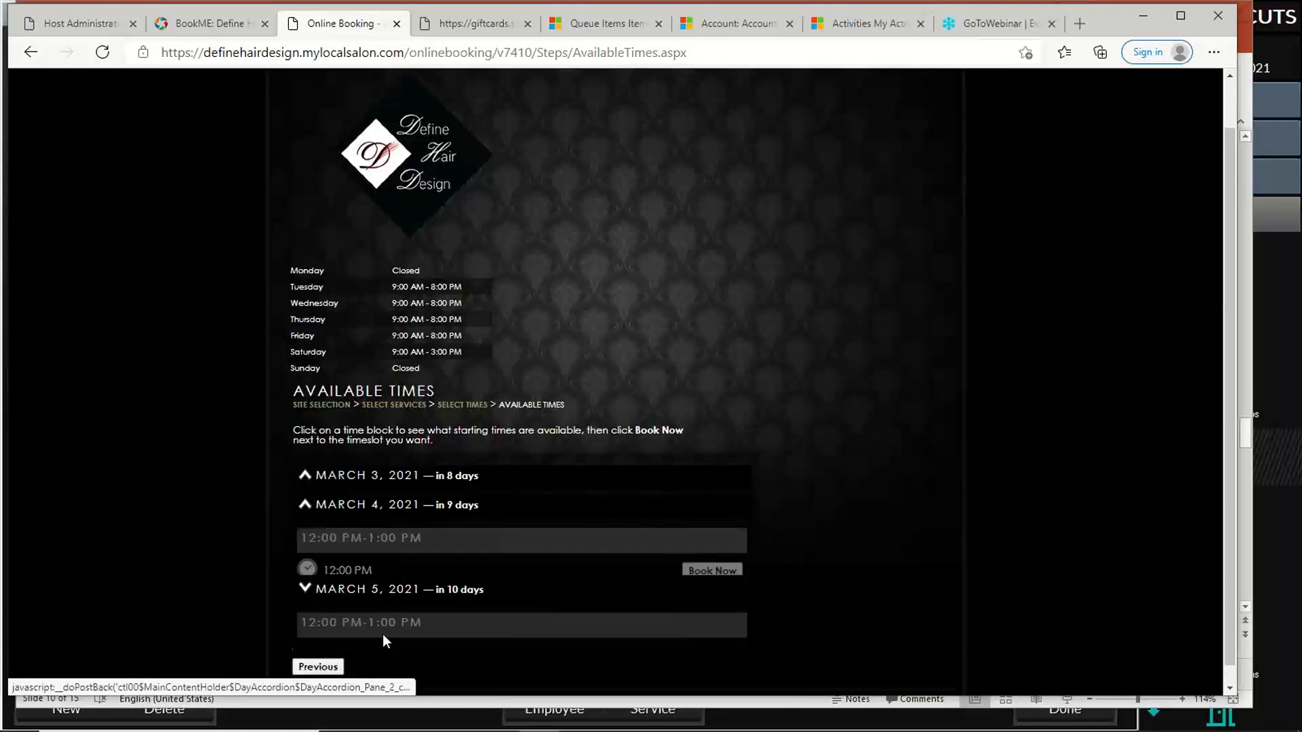
# Step: Compare the starting times offered in the 12:00 PM-1:00 PM blocks on March 4 and March 5, 2021
pyautogui.click(413, 478)
pyautogui.click(407, 609)
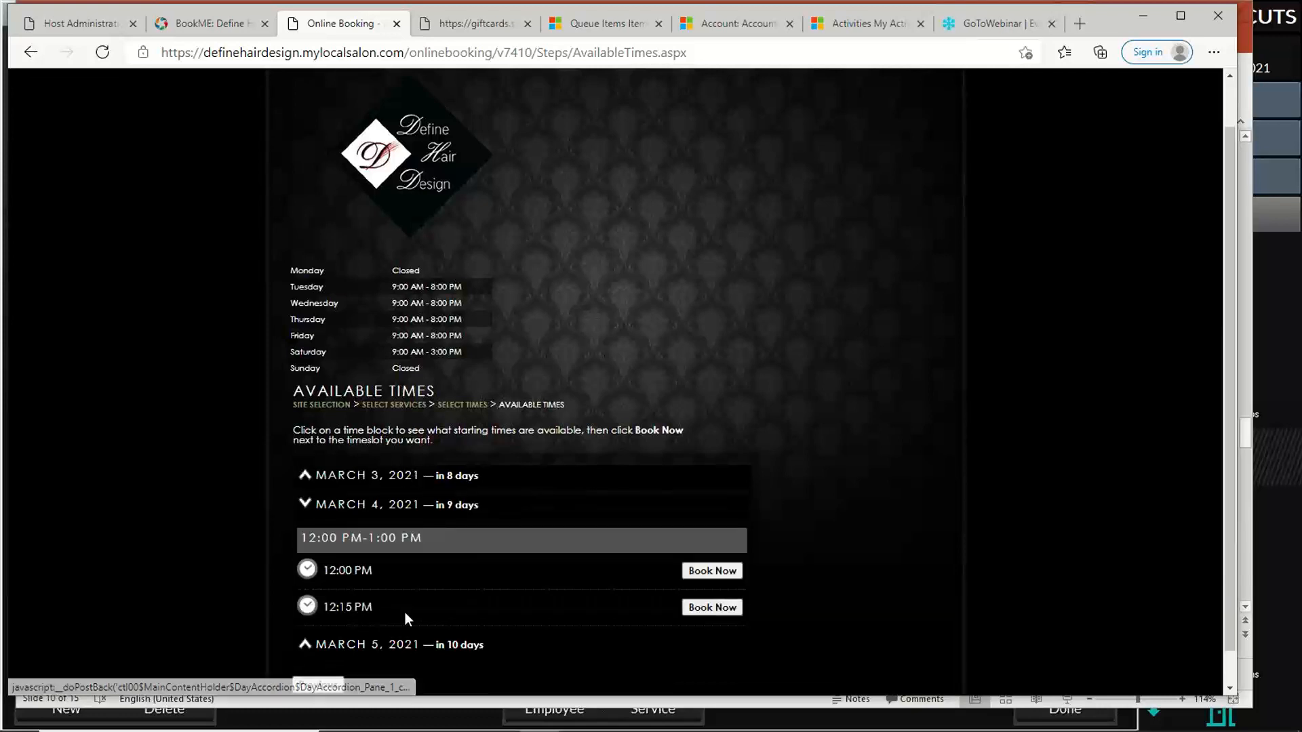
pyautogui.click(398, 648)
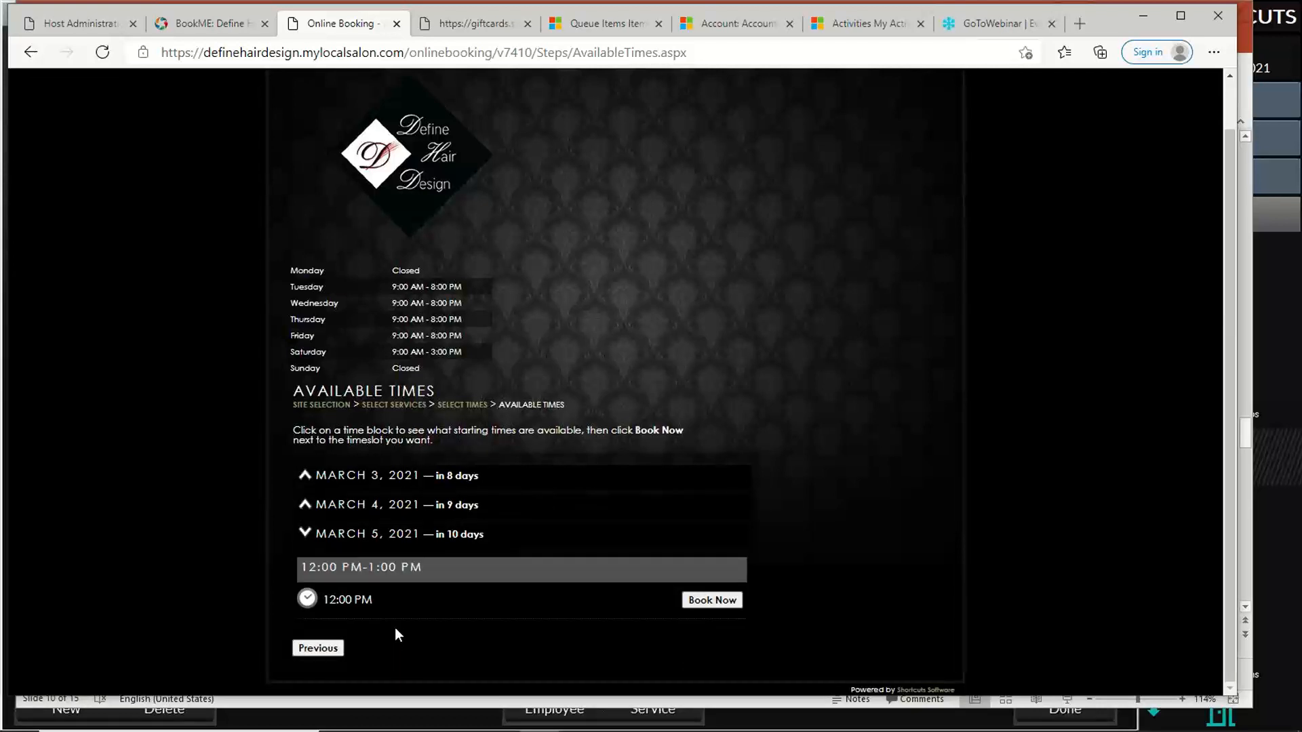
# Step: Return to the BookME console settings and set the maximum number of displayed availabilities to 5
pyautogui.click(204, 23)
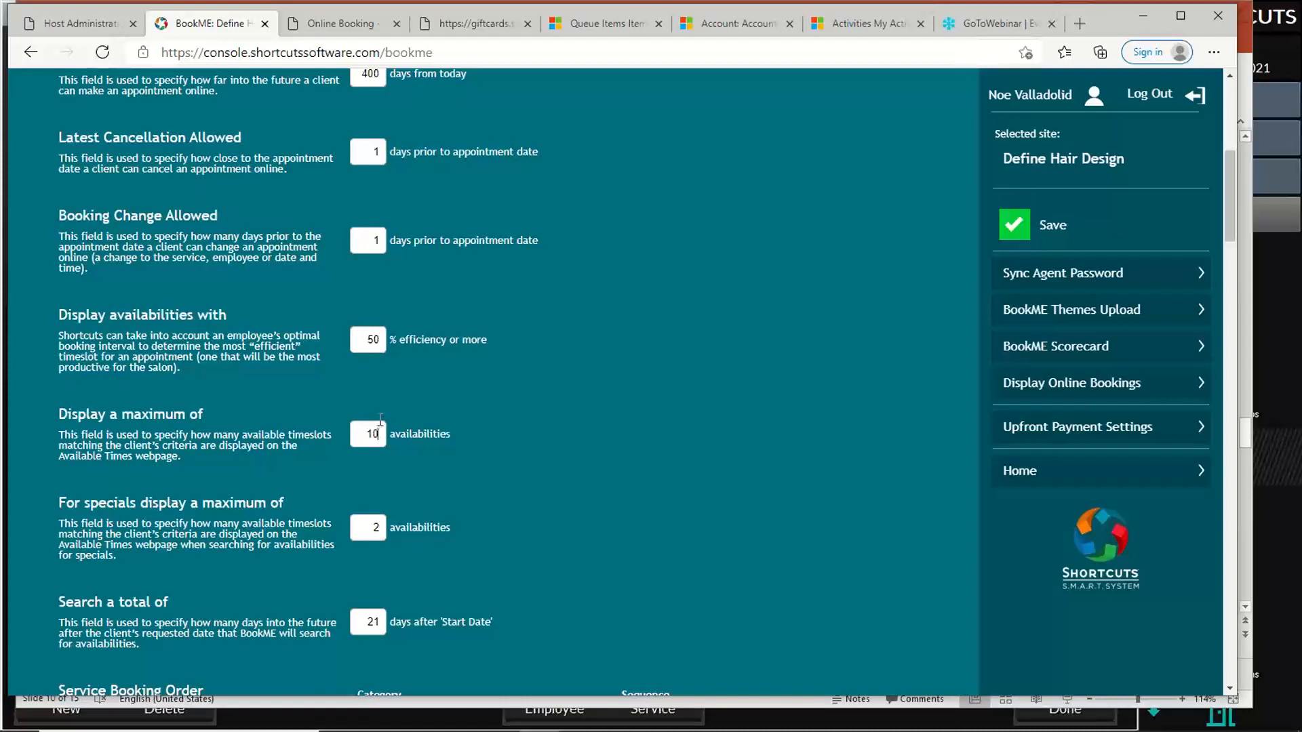
pyautogui.doubleClick(369, 434)
pyautogui.write('5')
# Step: Highlight the values for the maximum specials availabilities and the total days searched after the start date
pyautogui.doubleClick(374, 527)
pyautogui.scroll(-4, 491, 532)
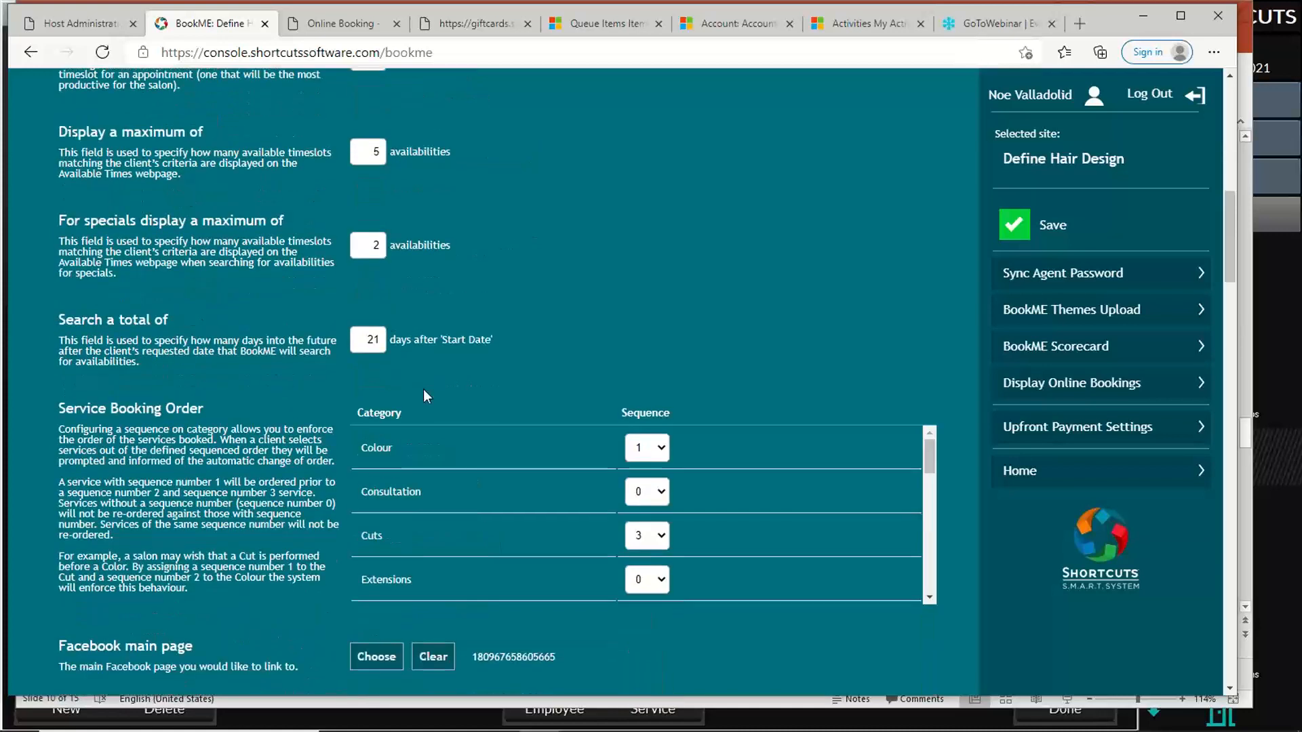
pyautogui.doubleClick(373, 339)
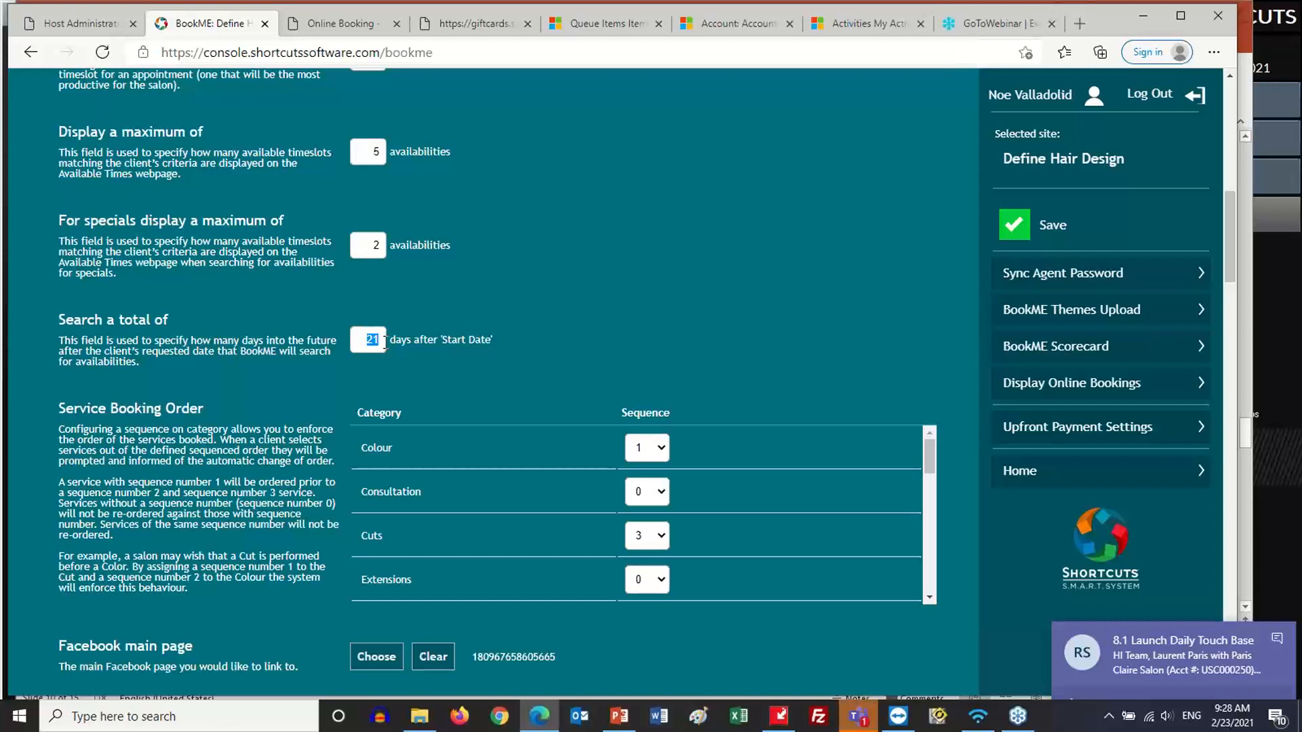
# Step: Highlight the Service Booking Order heading and view the sequence choices for the Colour category
pyautogui.scroll(-3, 214, 256)
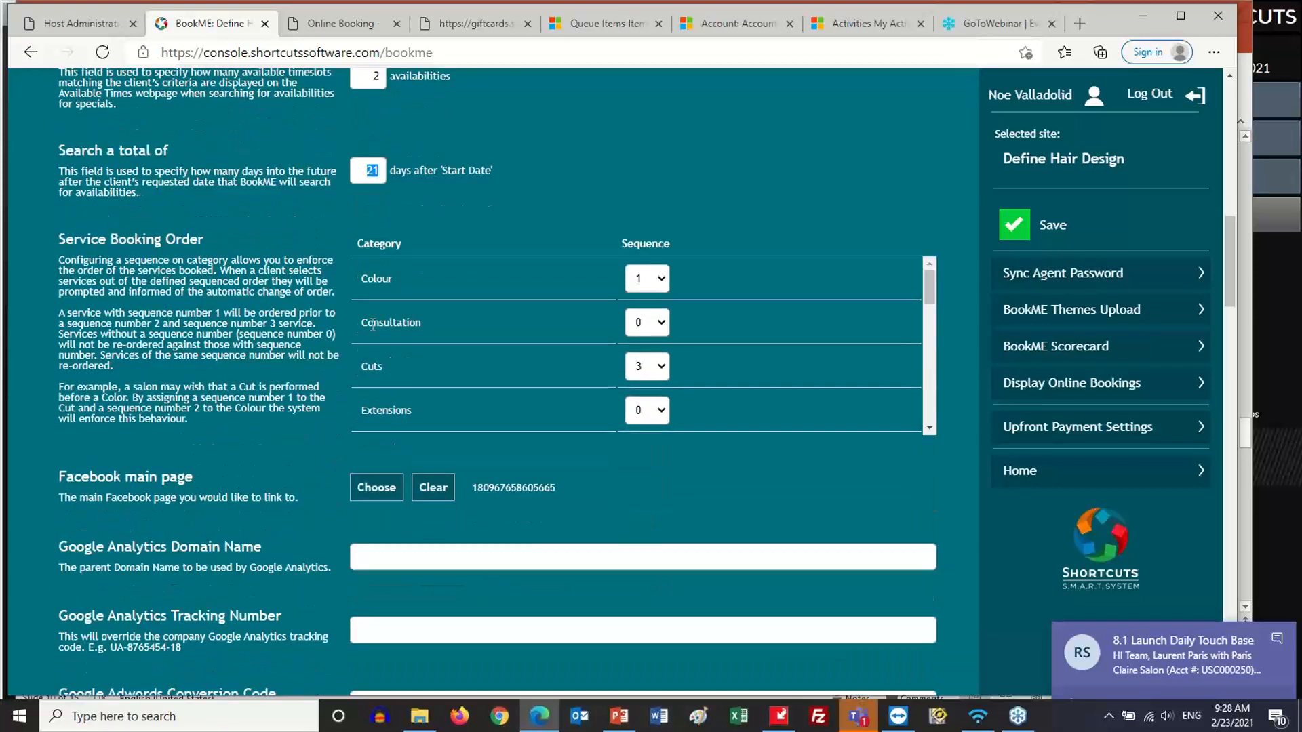
pyautogui.moveTo(230, 213); pyautogui.dragTo(63, 210)
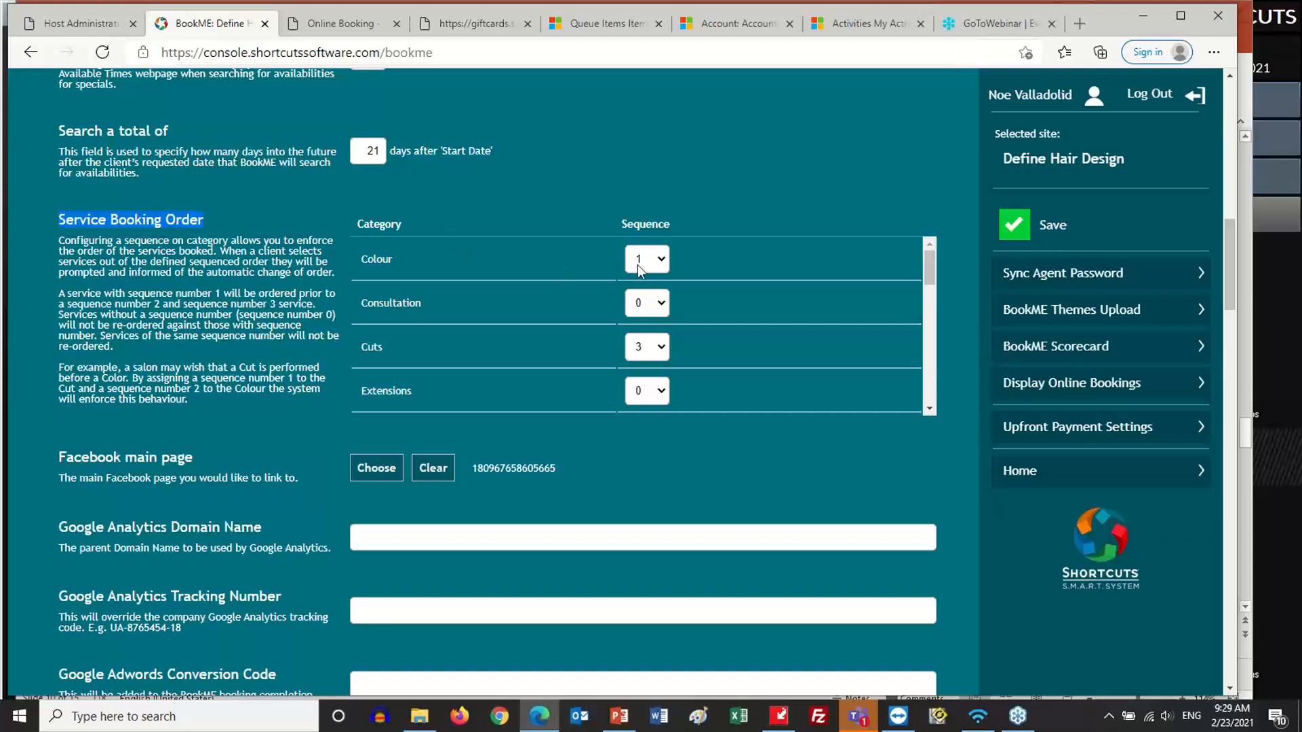
pyautogui.click(662, 261)
pyautogui.click(662, 261)
pyautogui.click(662, 261)
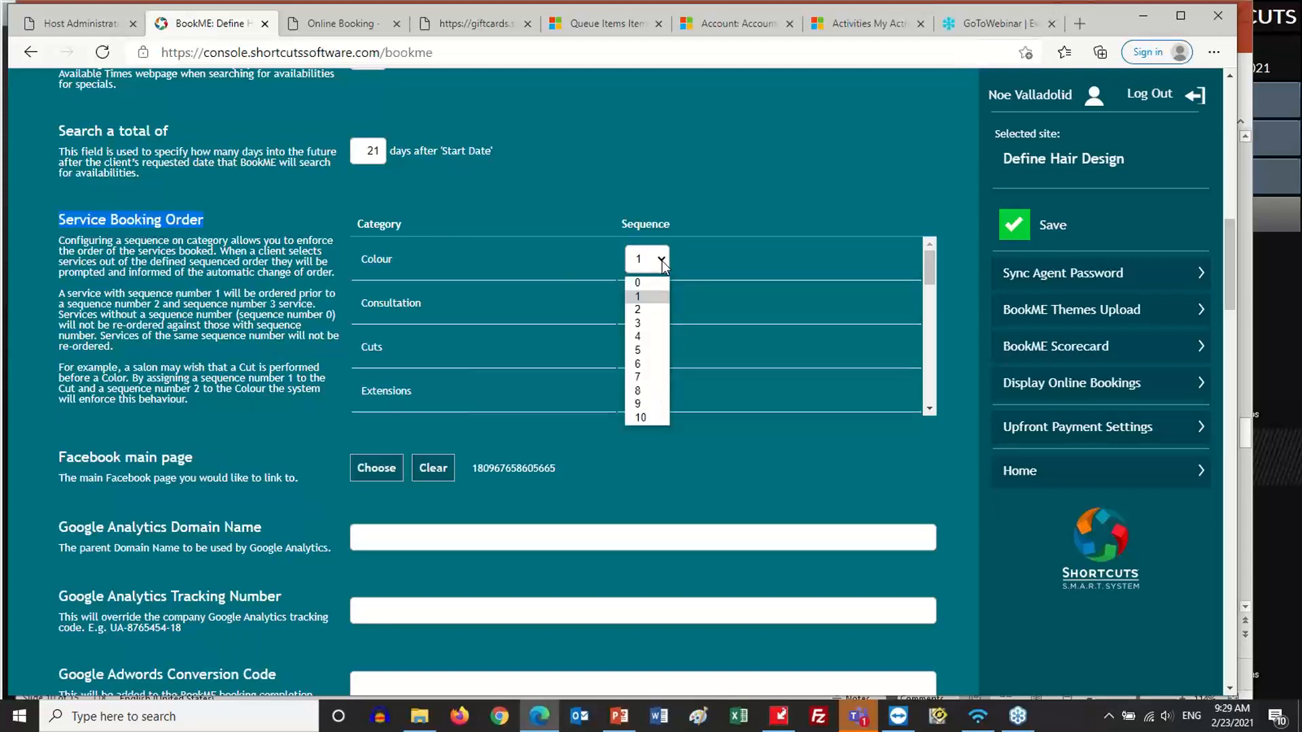
pyautogui.click(662, 260)
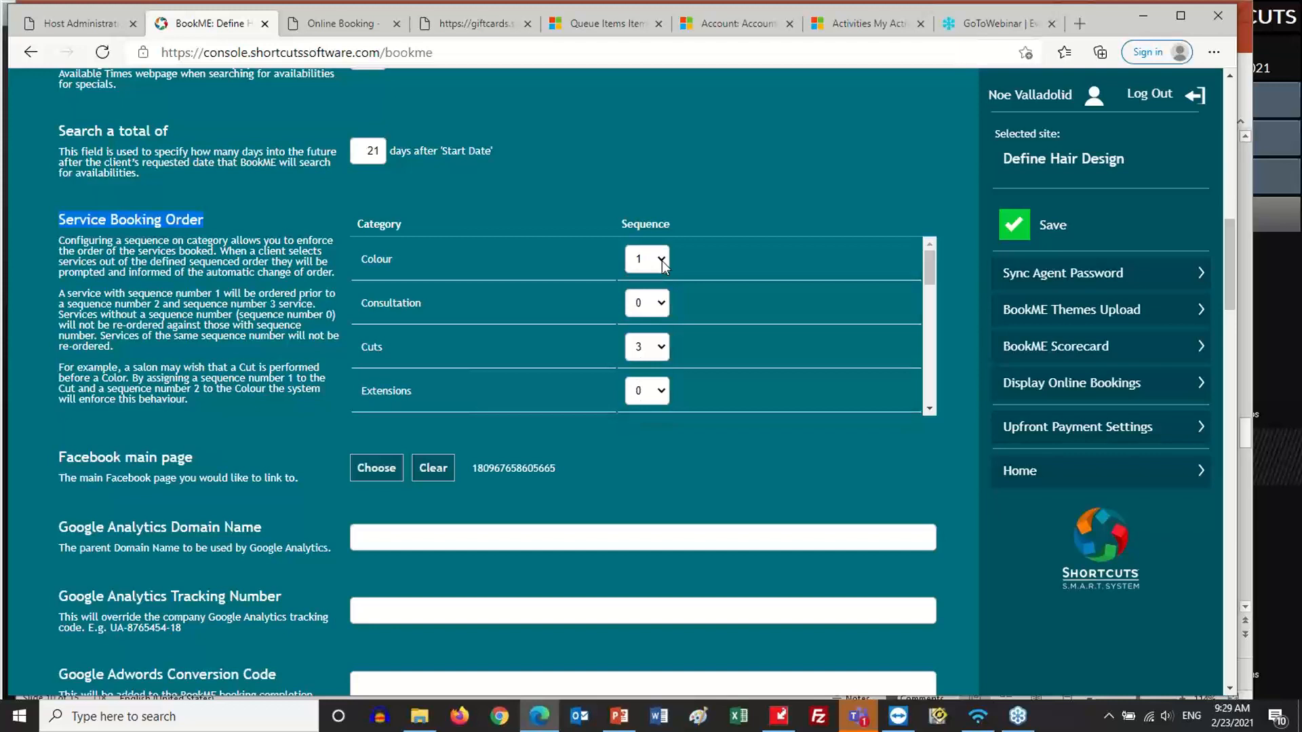
# Step: View the sequence choices for the Cuts category and look through the Service Booking Order category list
pyautogui.click(662, 347)
pyautogui.click(662, 347)
pyautogui.click(661, 347)
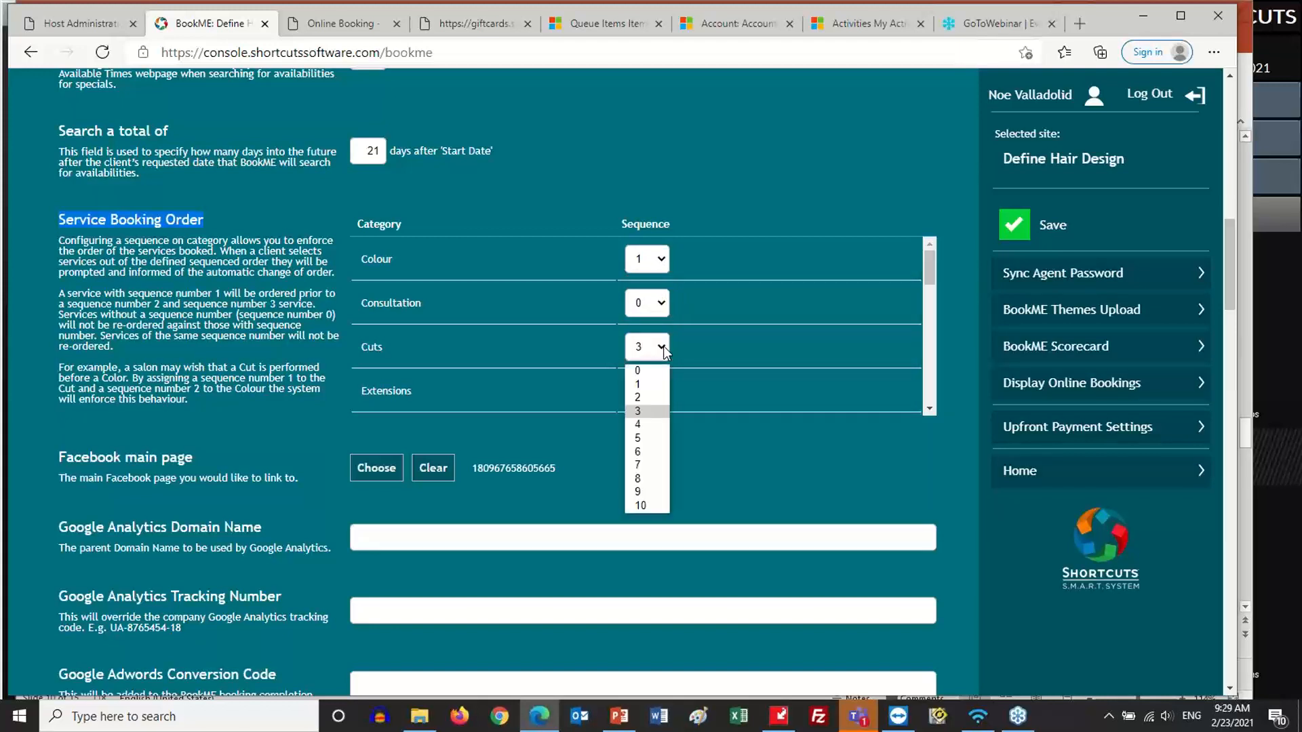
pyautogui.click(662, 347)
pyautogui.scroll(-2, 725, 344)
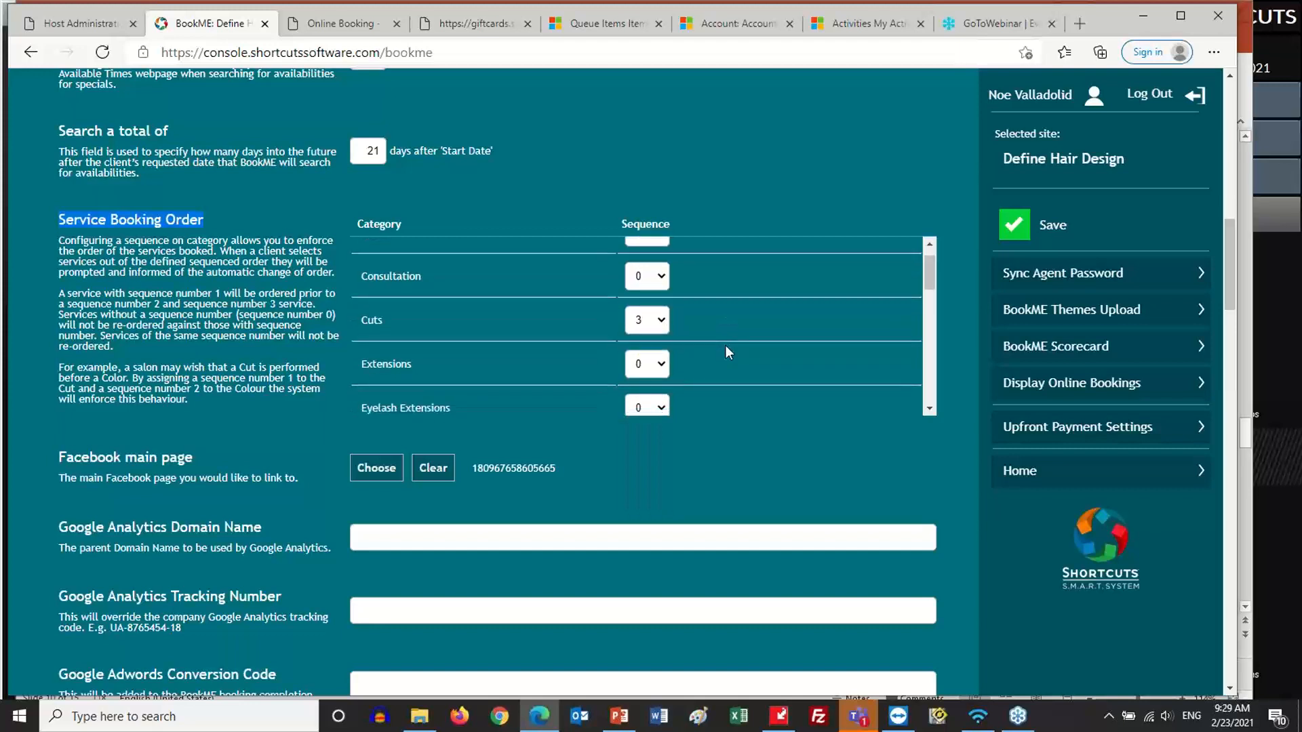
pyautogui.scroll(2, 726, 345)
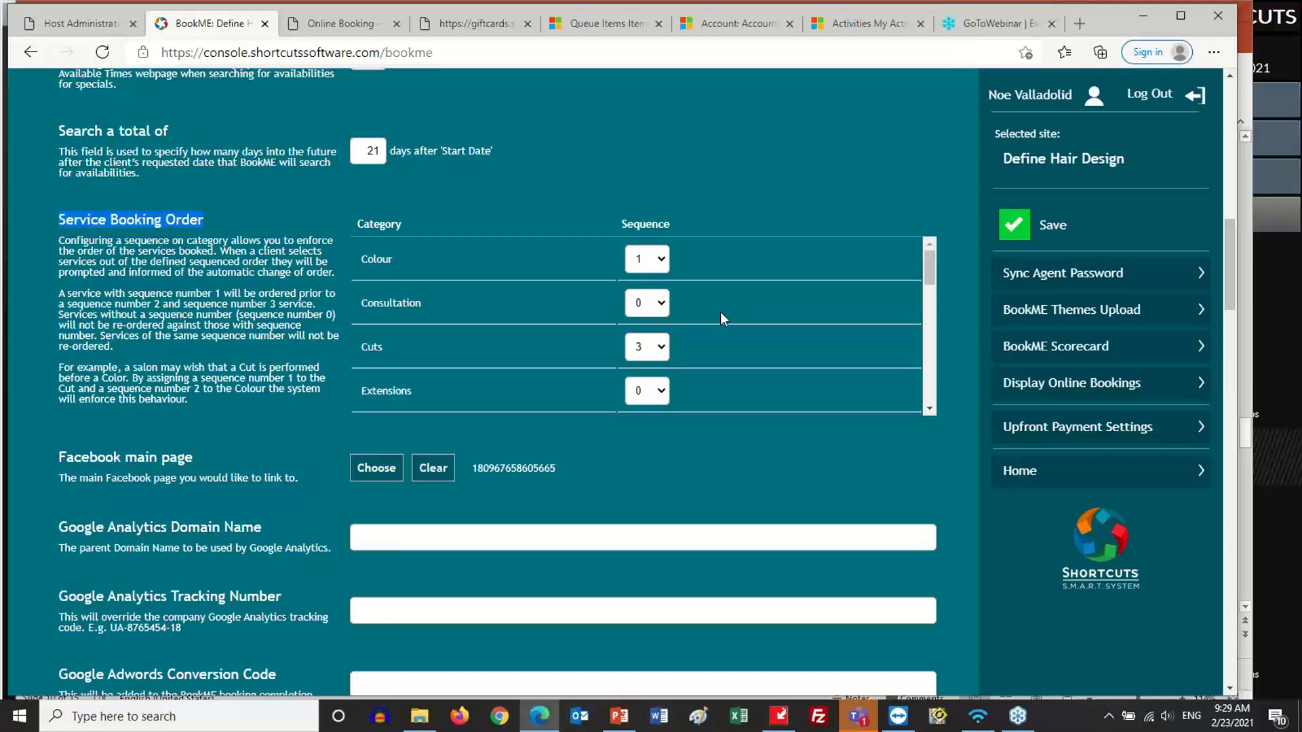
# Step: View the sequence choices for the Extensions and Consultation categories in the Service Booking Order
pyautogui.click(662, 390)
pyautogui.click(662, 390)
pyautogui.click(661, 306)
pyautogui.click(661, 306)
pyautogui.scroll(-1, 725, 315)
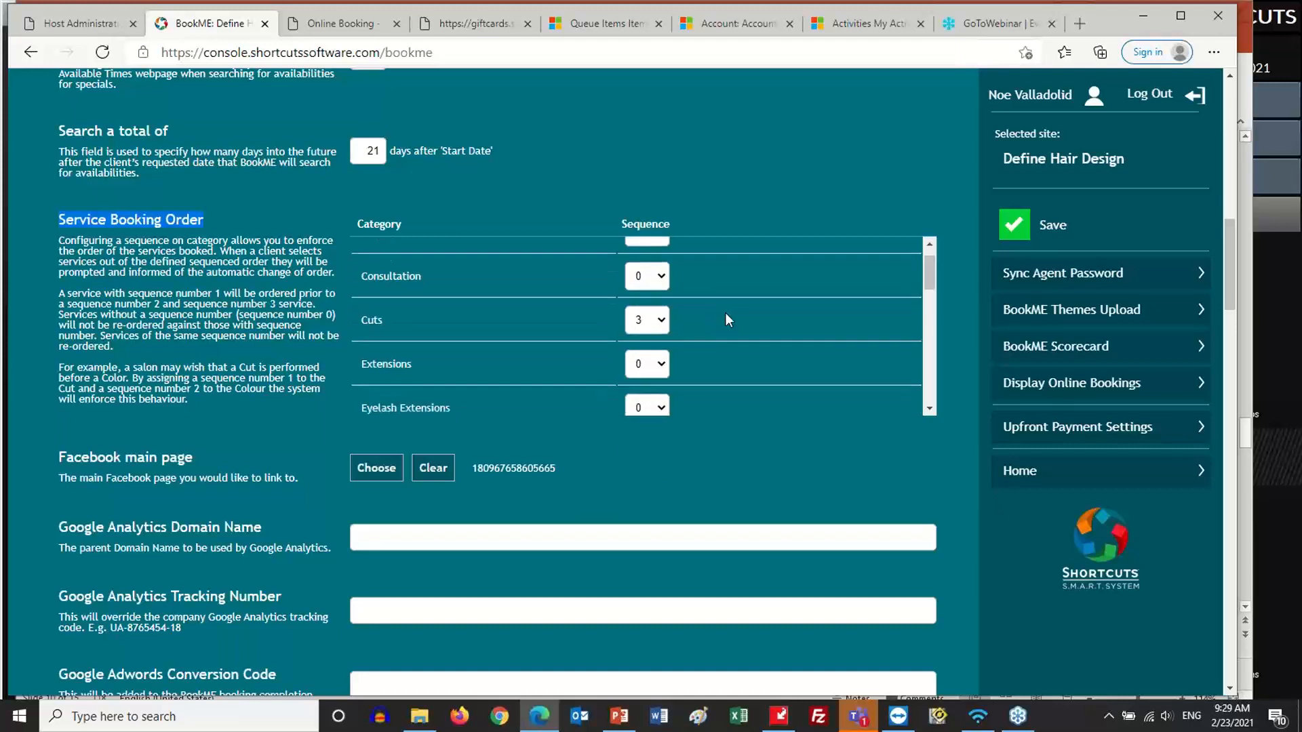
# Step: Highlight the Other BookME settings heading and the note beside the Send booking confirmation email option
pyautogui.scroll(-5, 164, 322)
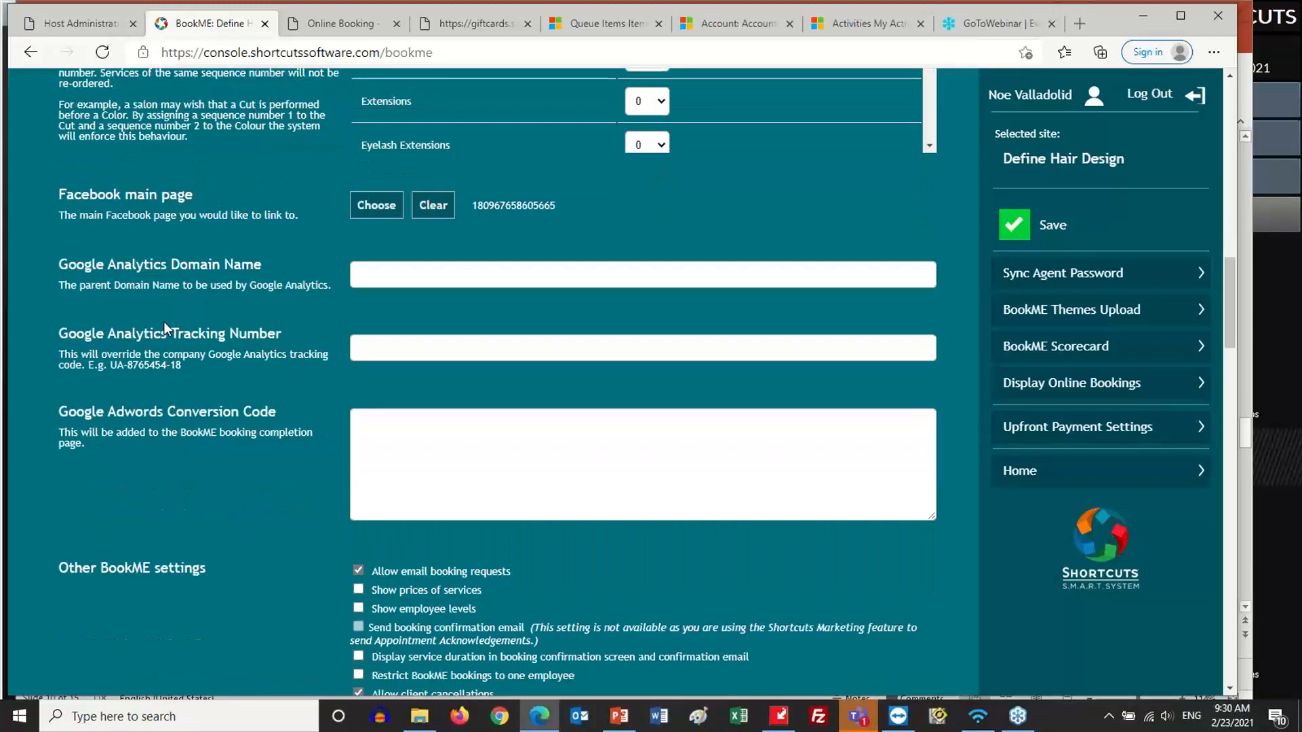
pyautogui.scroll(-1, 164, 322)
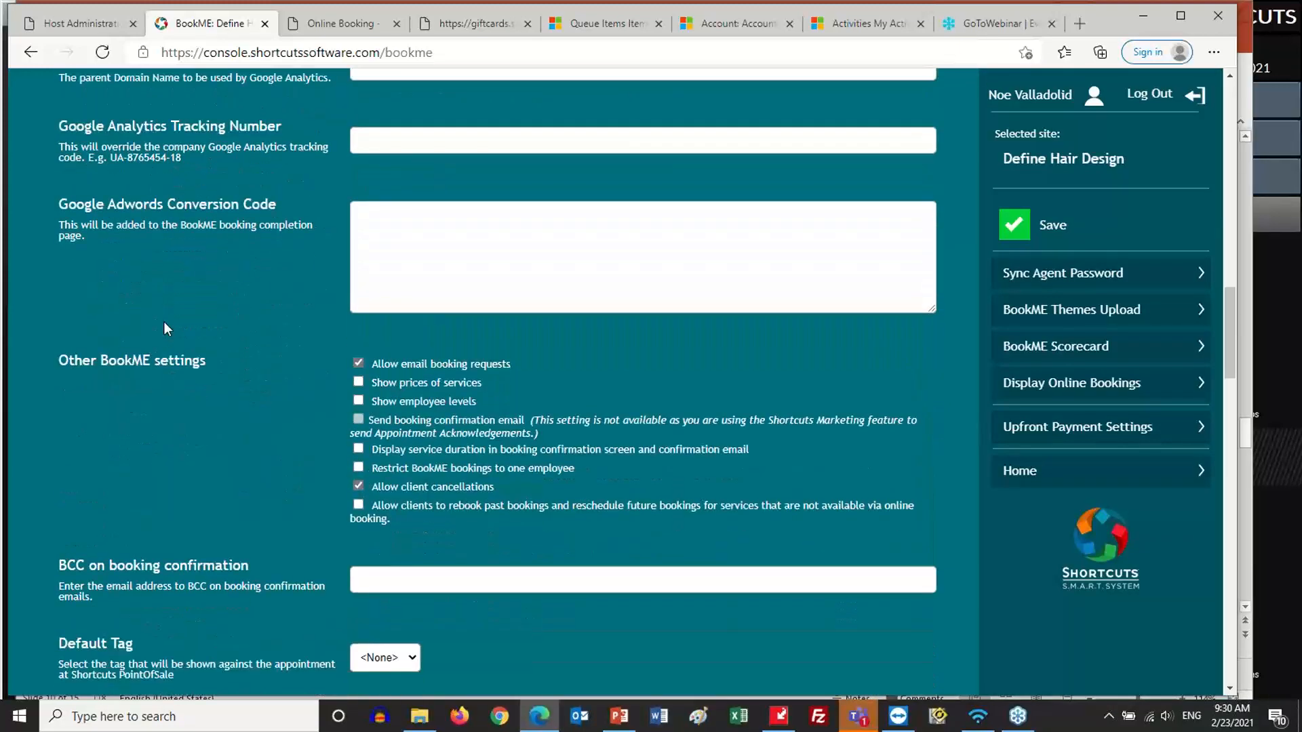
pyautogui.scroll(-1, 164, 321)
pyautogui.scroll(-1, 164, 329)
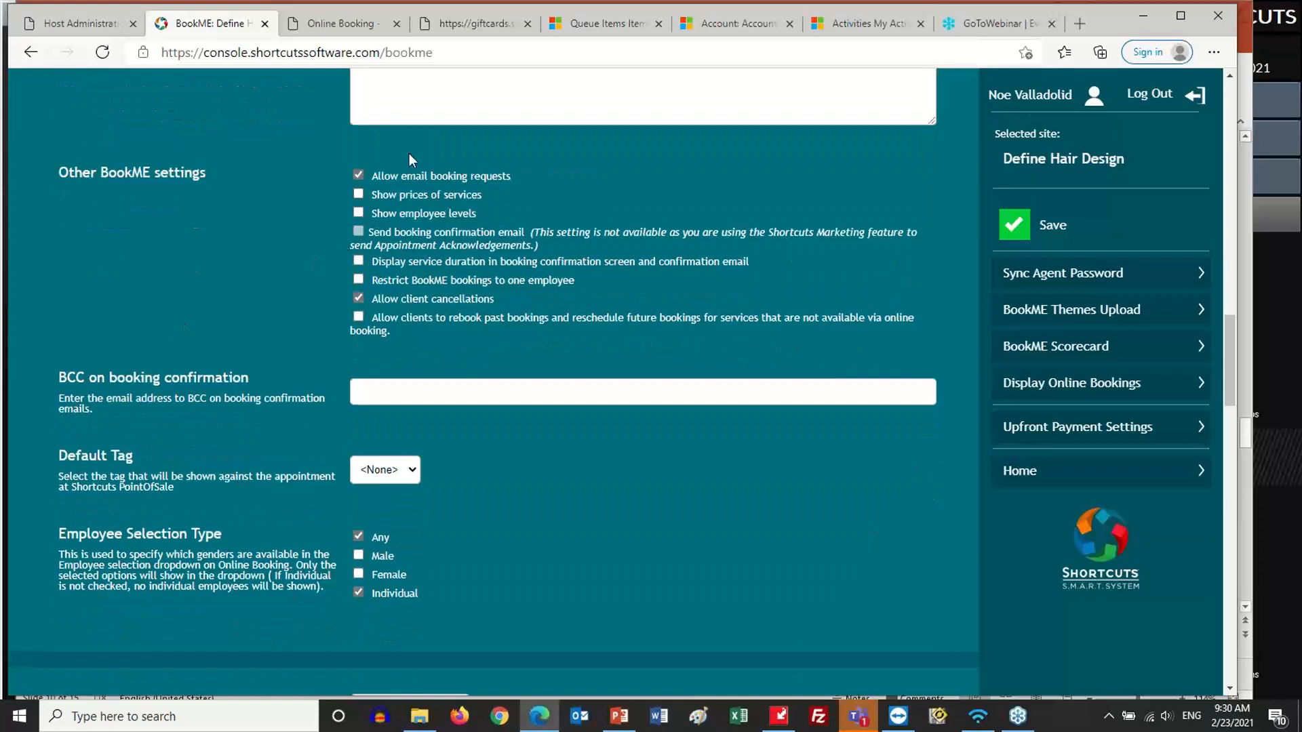
pyautogui.moveTo(206, 173); pyautogui.dragTo(67, 176)
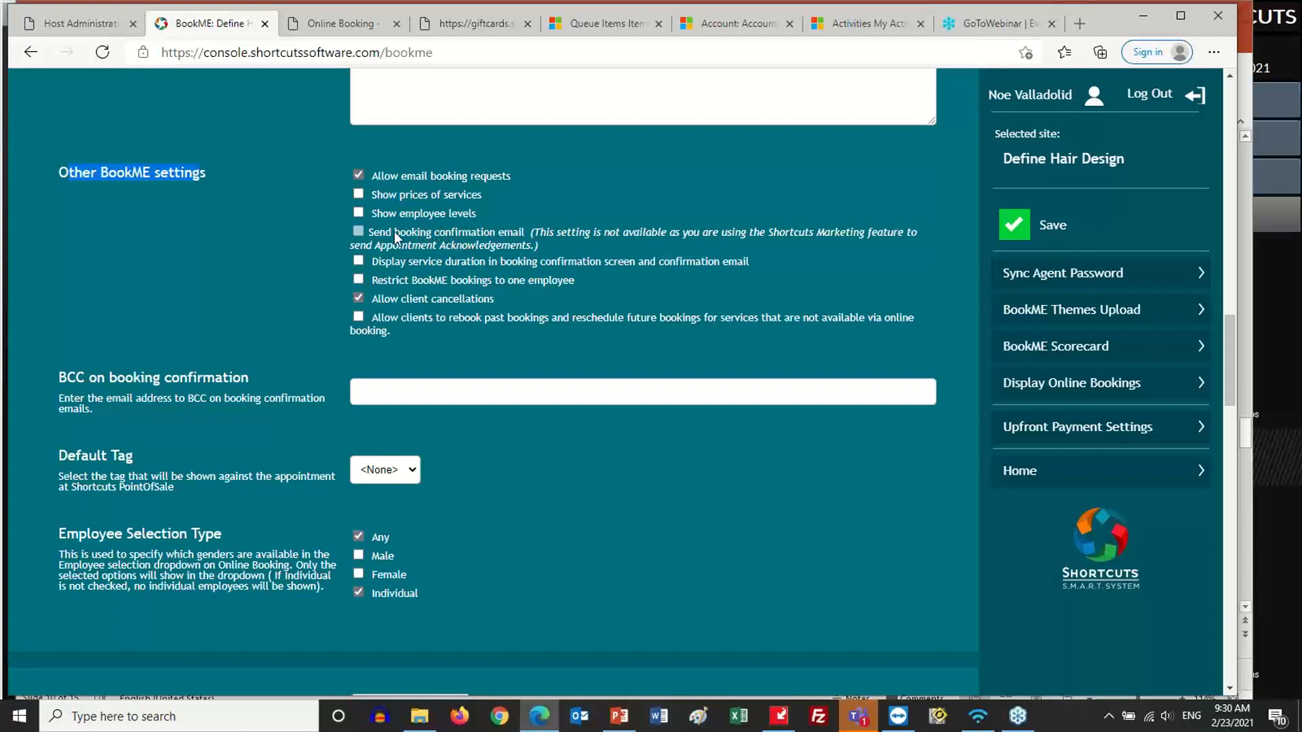
pyautogui.moveTo(396, 236); pyautogui.dragTo(409, 243)
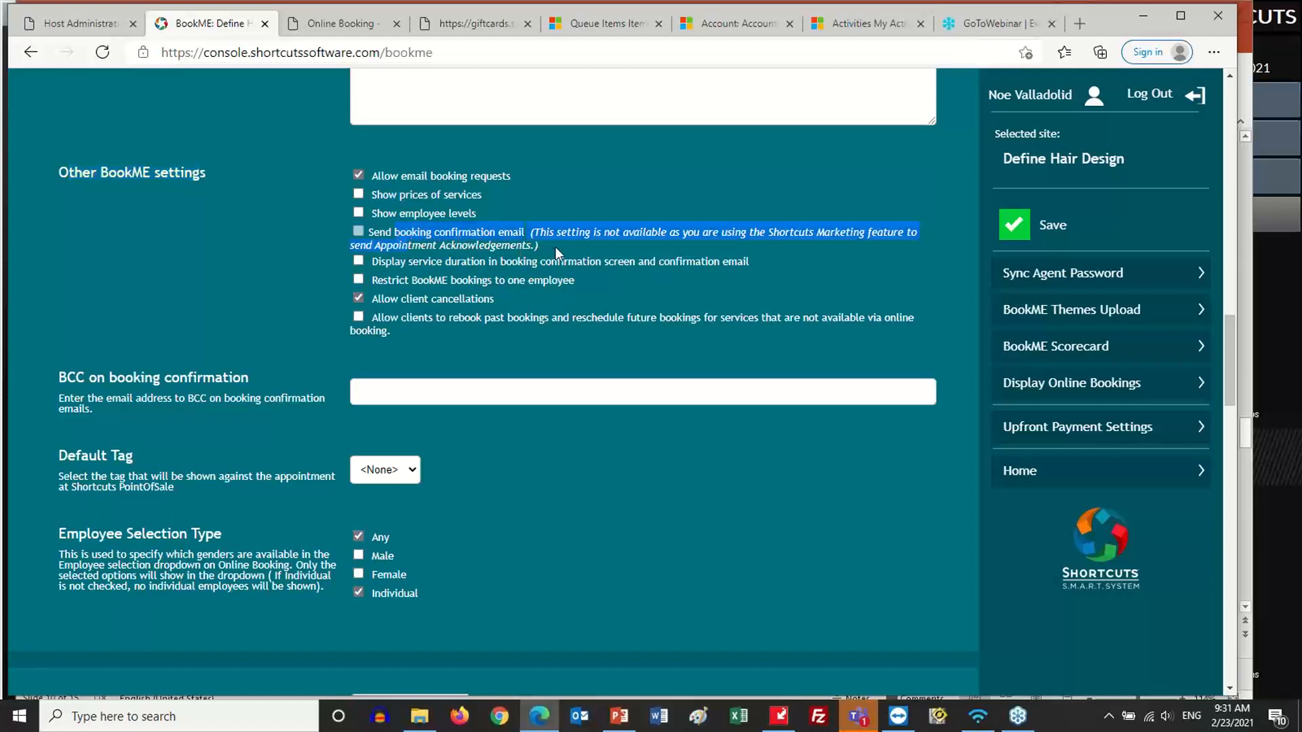
pyautogui.moveTo(555, 247); pyautogui.dragTo(507, 238)
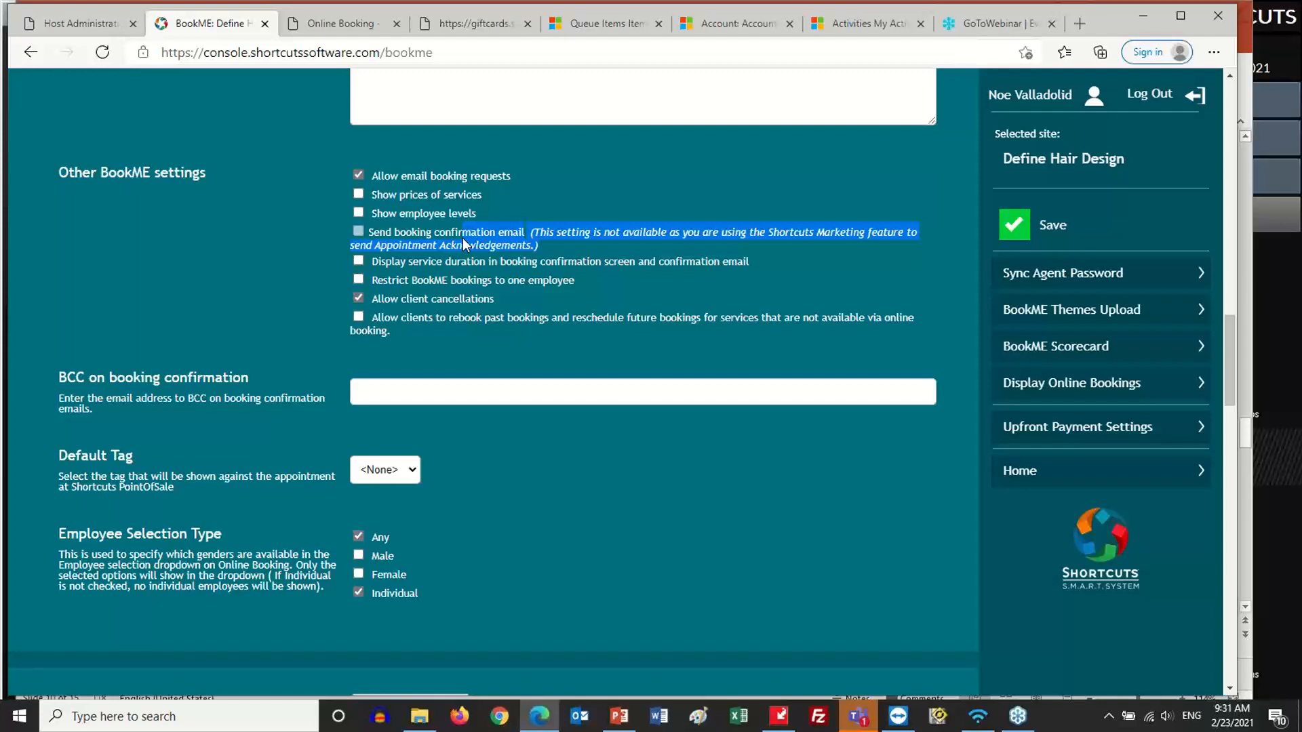
pyautogui.click(495, 261)
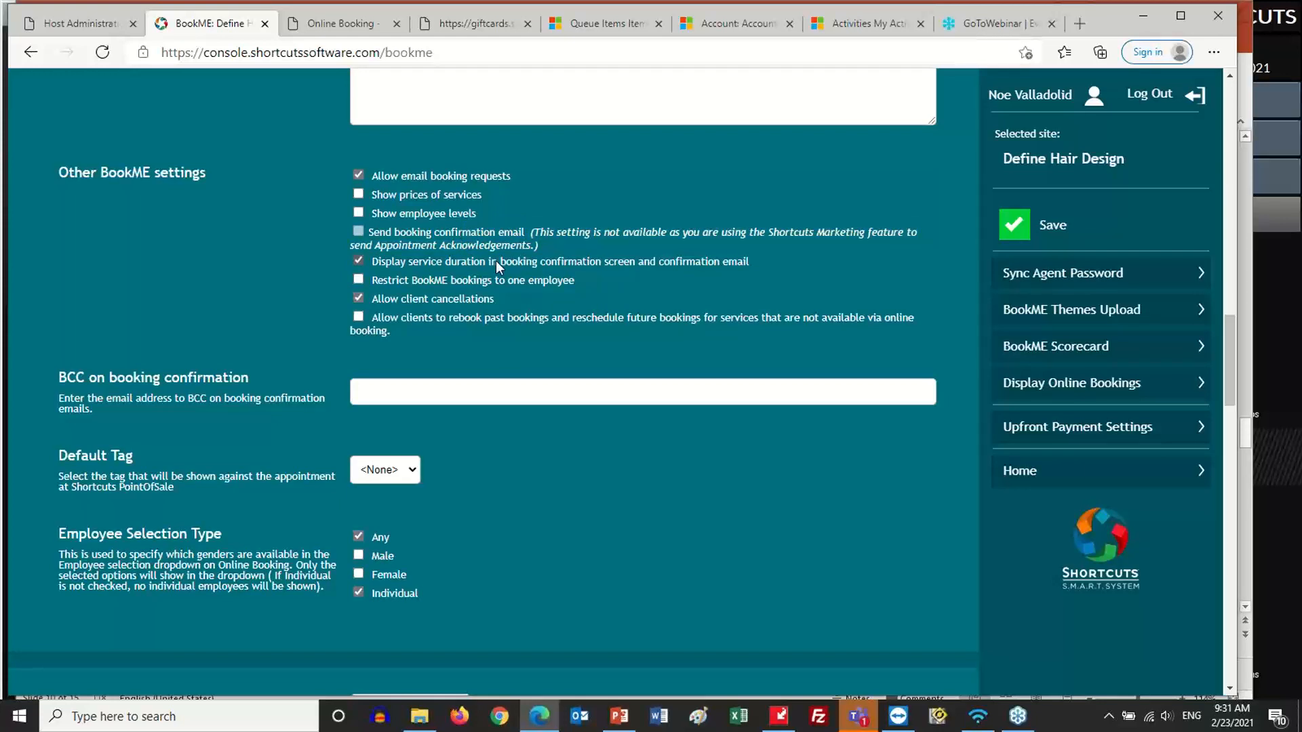
pyautogui.click(495, 260)
# Step: Point out the BCC on booking confirmation field and highlight the Individual option under Employee Selection Type
pyautogui.click(401, 390)
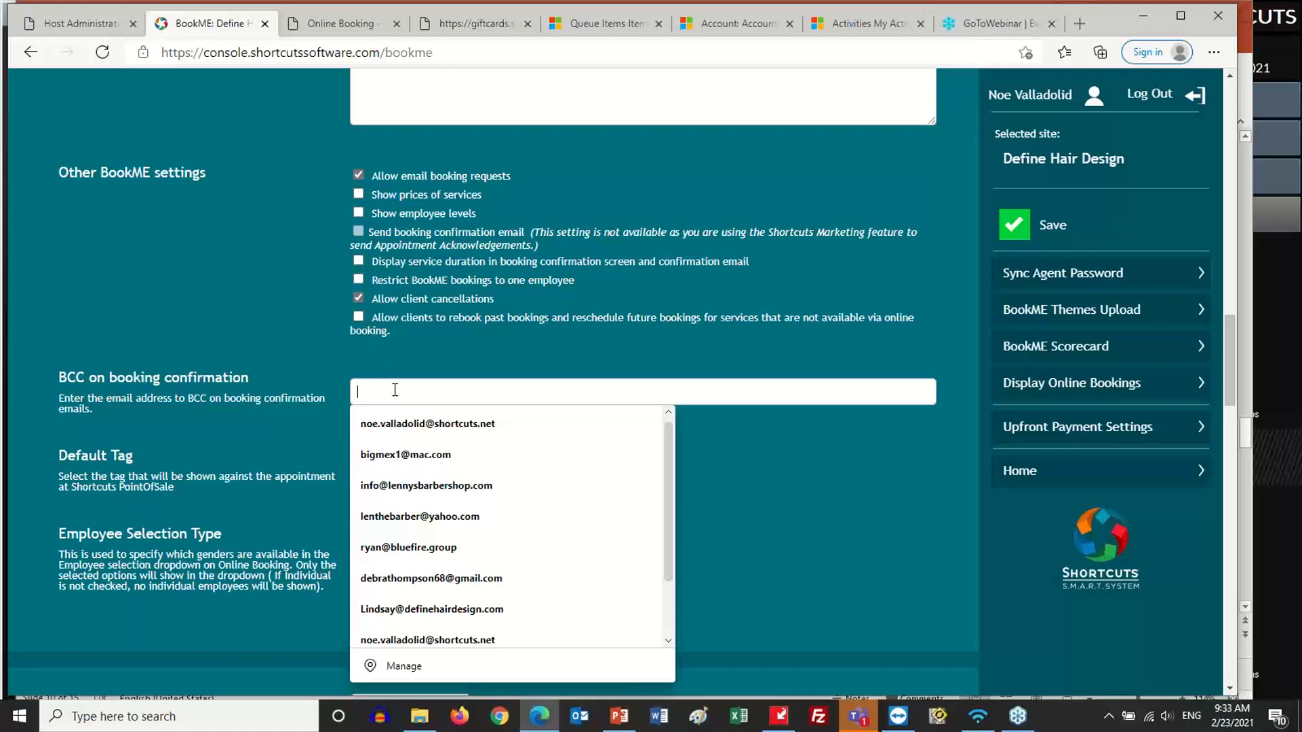
pyautogui.click(308, 385)
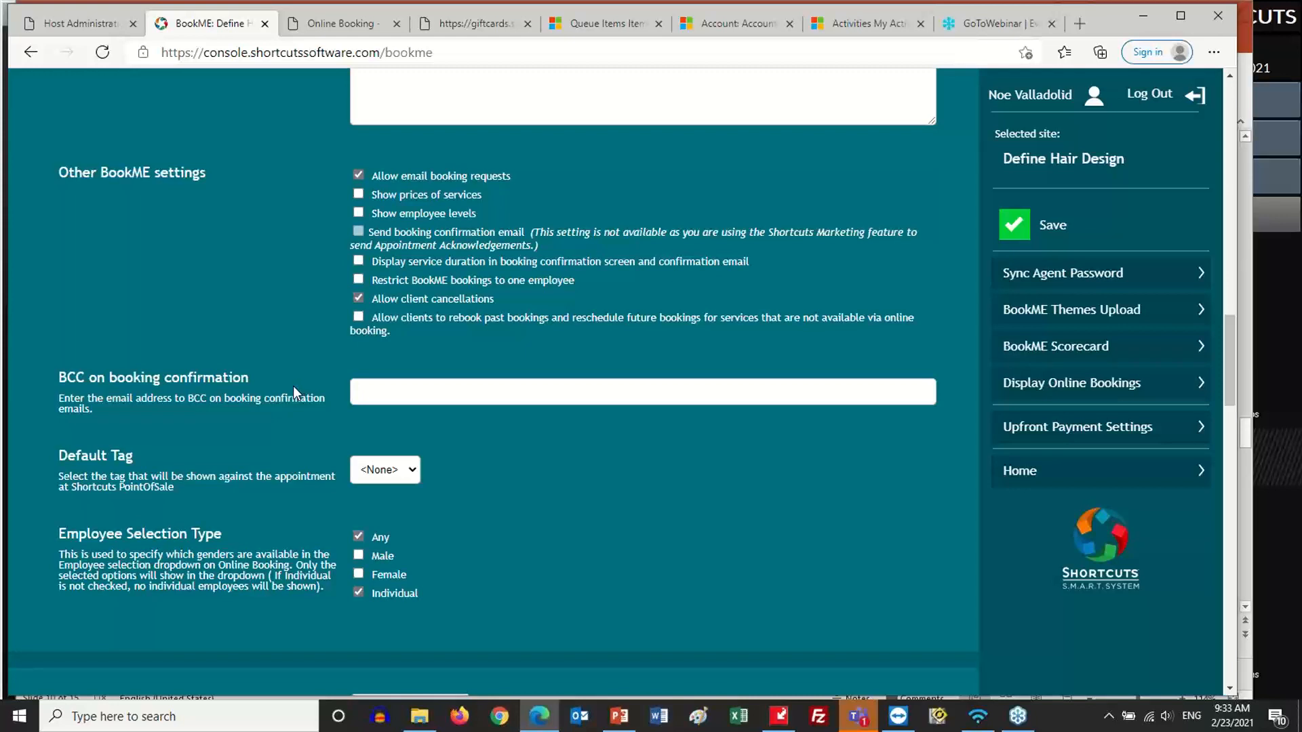
pyautogui.scroll(-1, 293, 385)
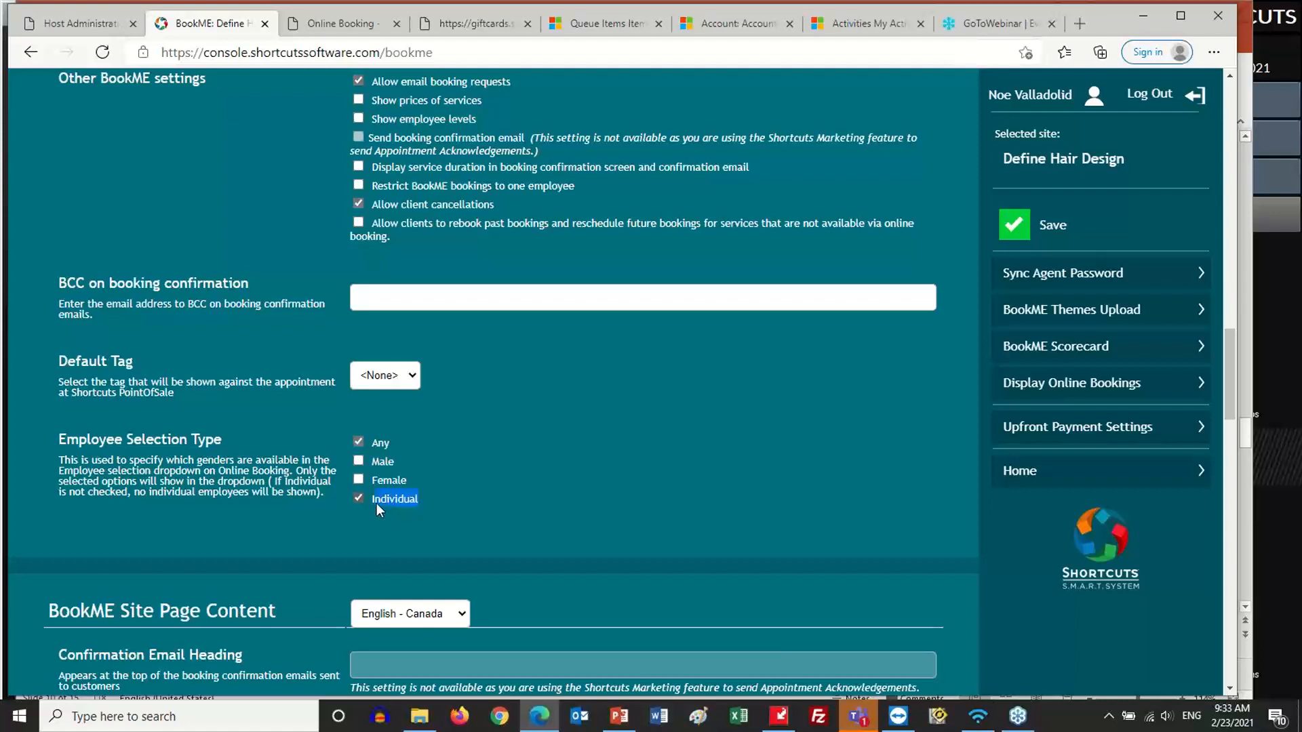
pyautogui.click(393, 505)
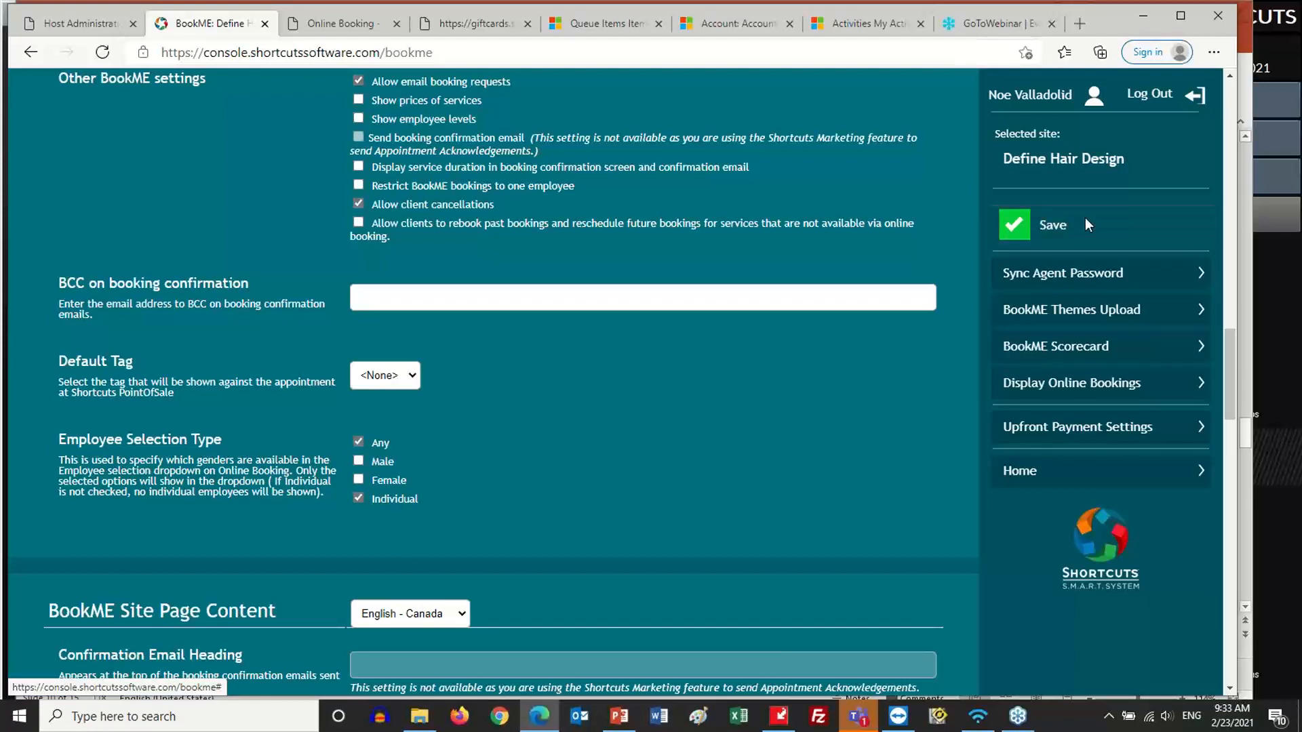
# Step: Return to the Available Times page of the salon's online booking
pyautogui.click(319, 27)
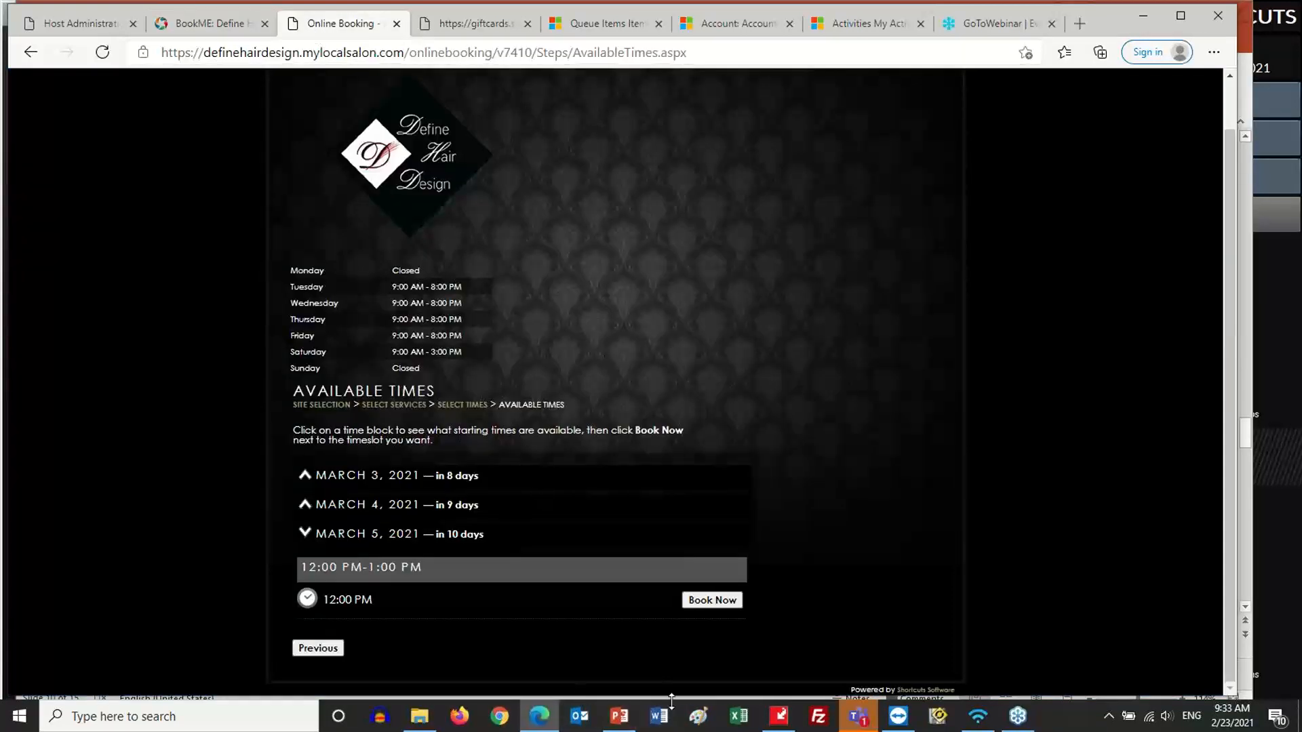